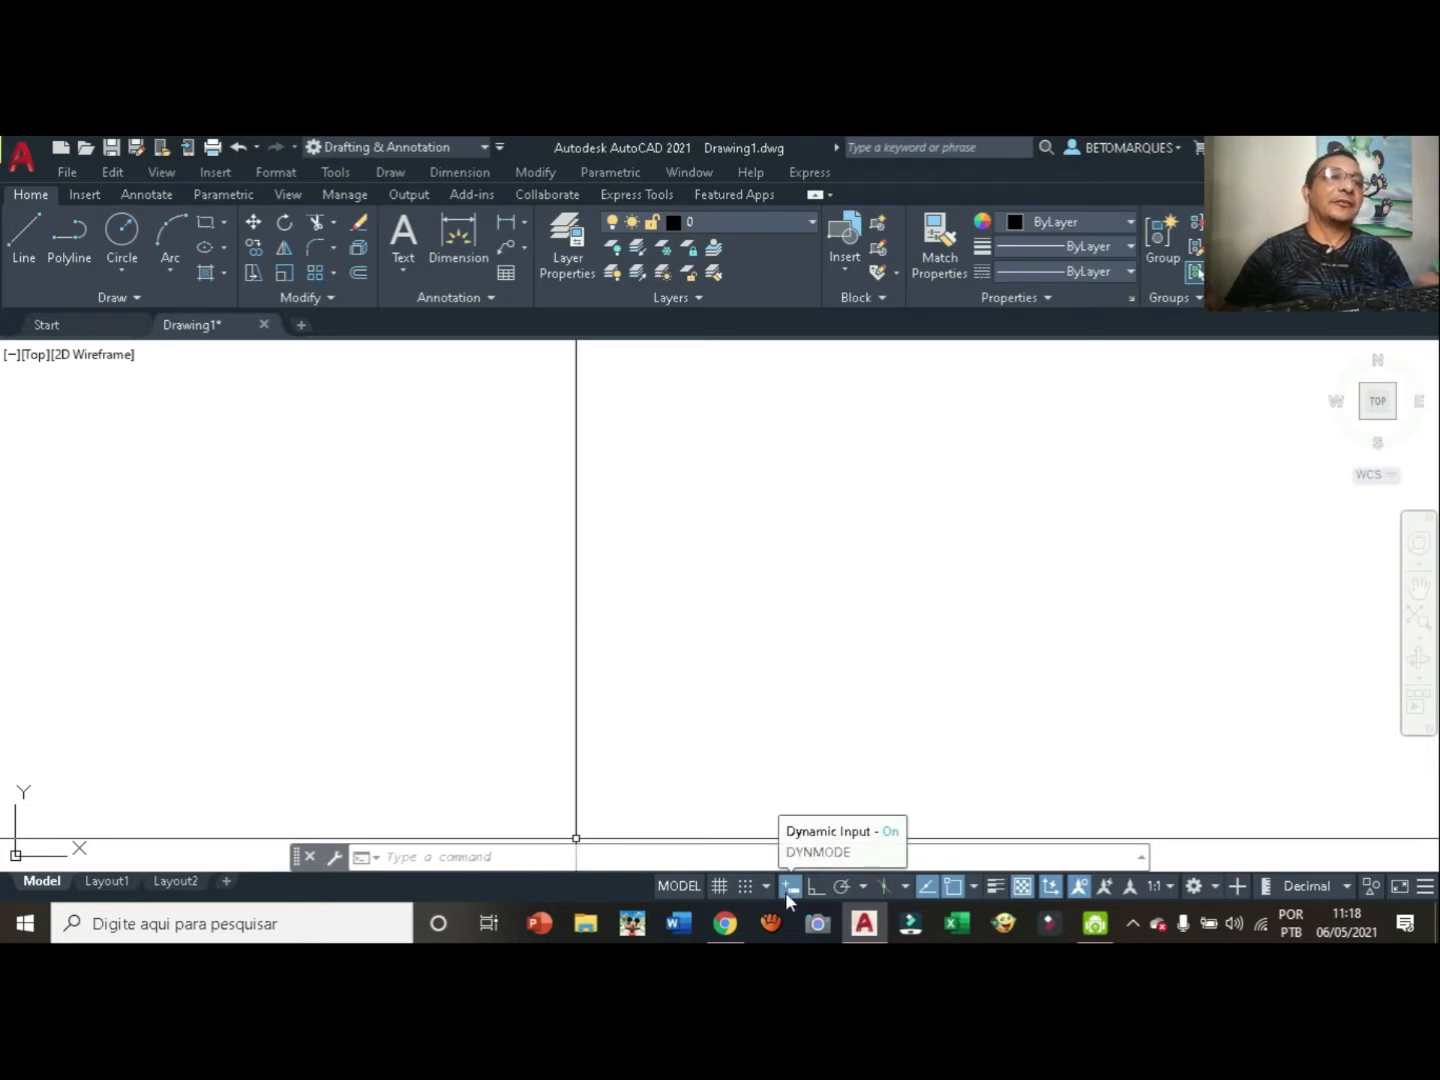
Turn Dynamic Input off and back on.
{"action": "left_click", "coordinate": [788, 887]}
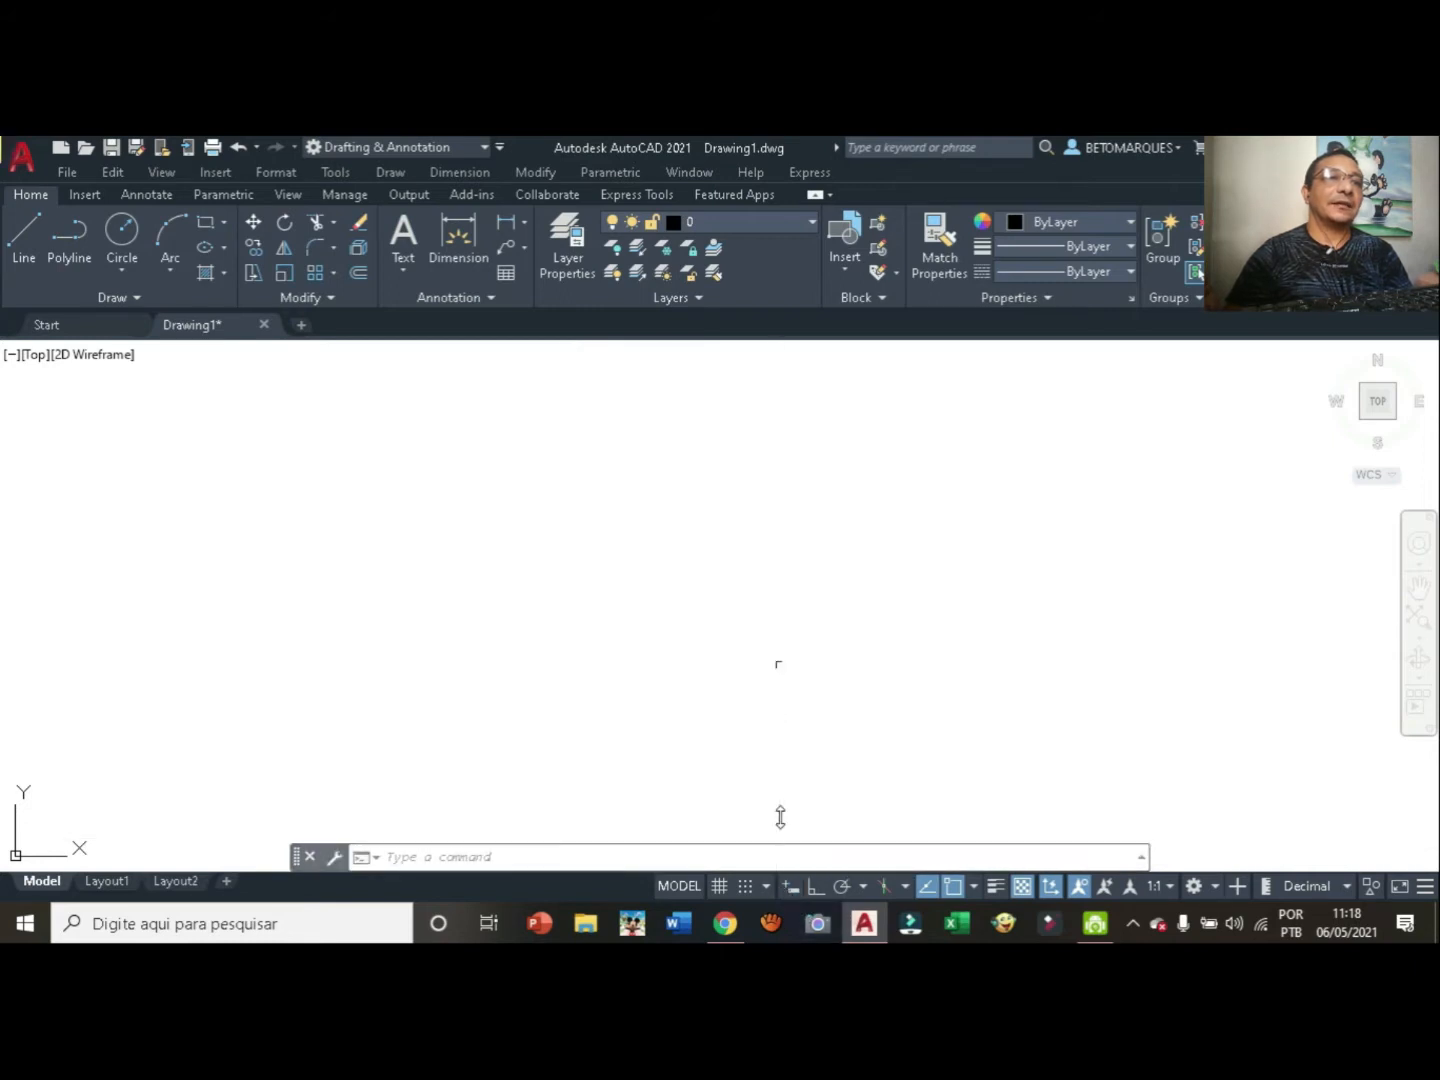
{"action": "left_click", "coordinate": [791, 887]}
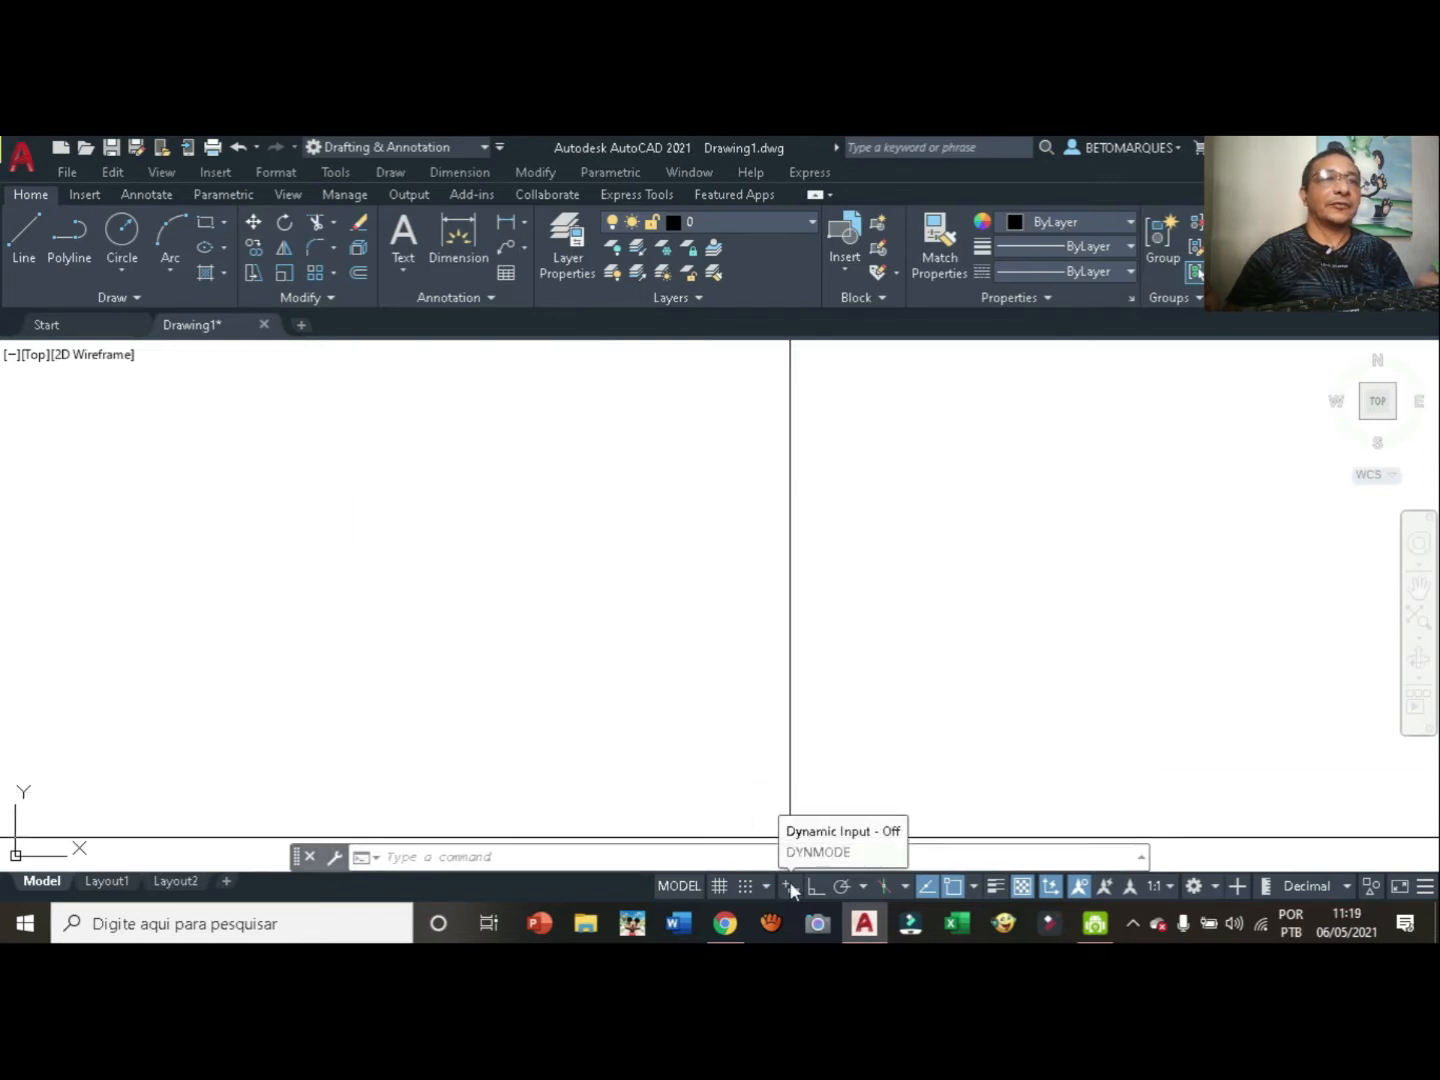
{"action": "left_click", "coordinate": [788, 888]}
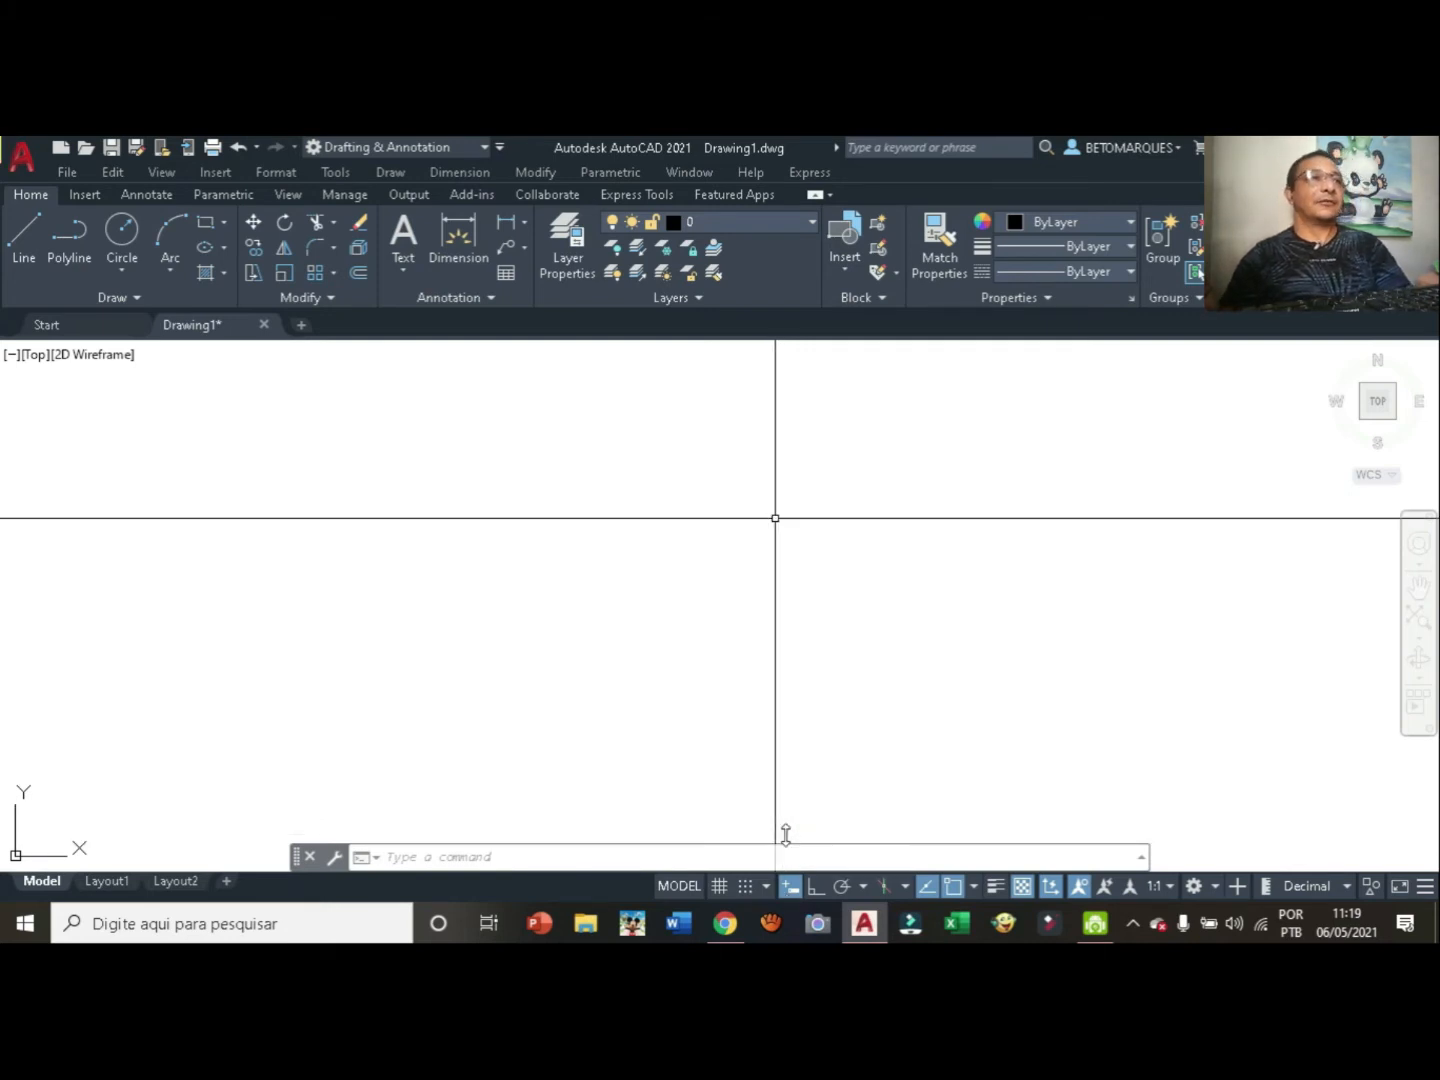
Draw a single line 20 units long at a 45° angle from a free point in the drawing area.
{"action": "left_click", "coordinate": [21, 241]}
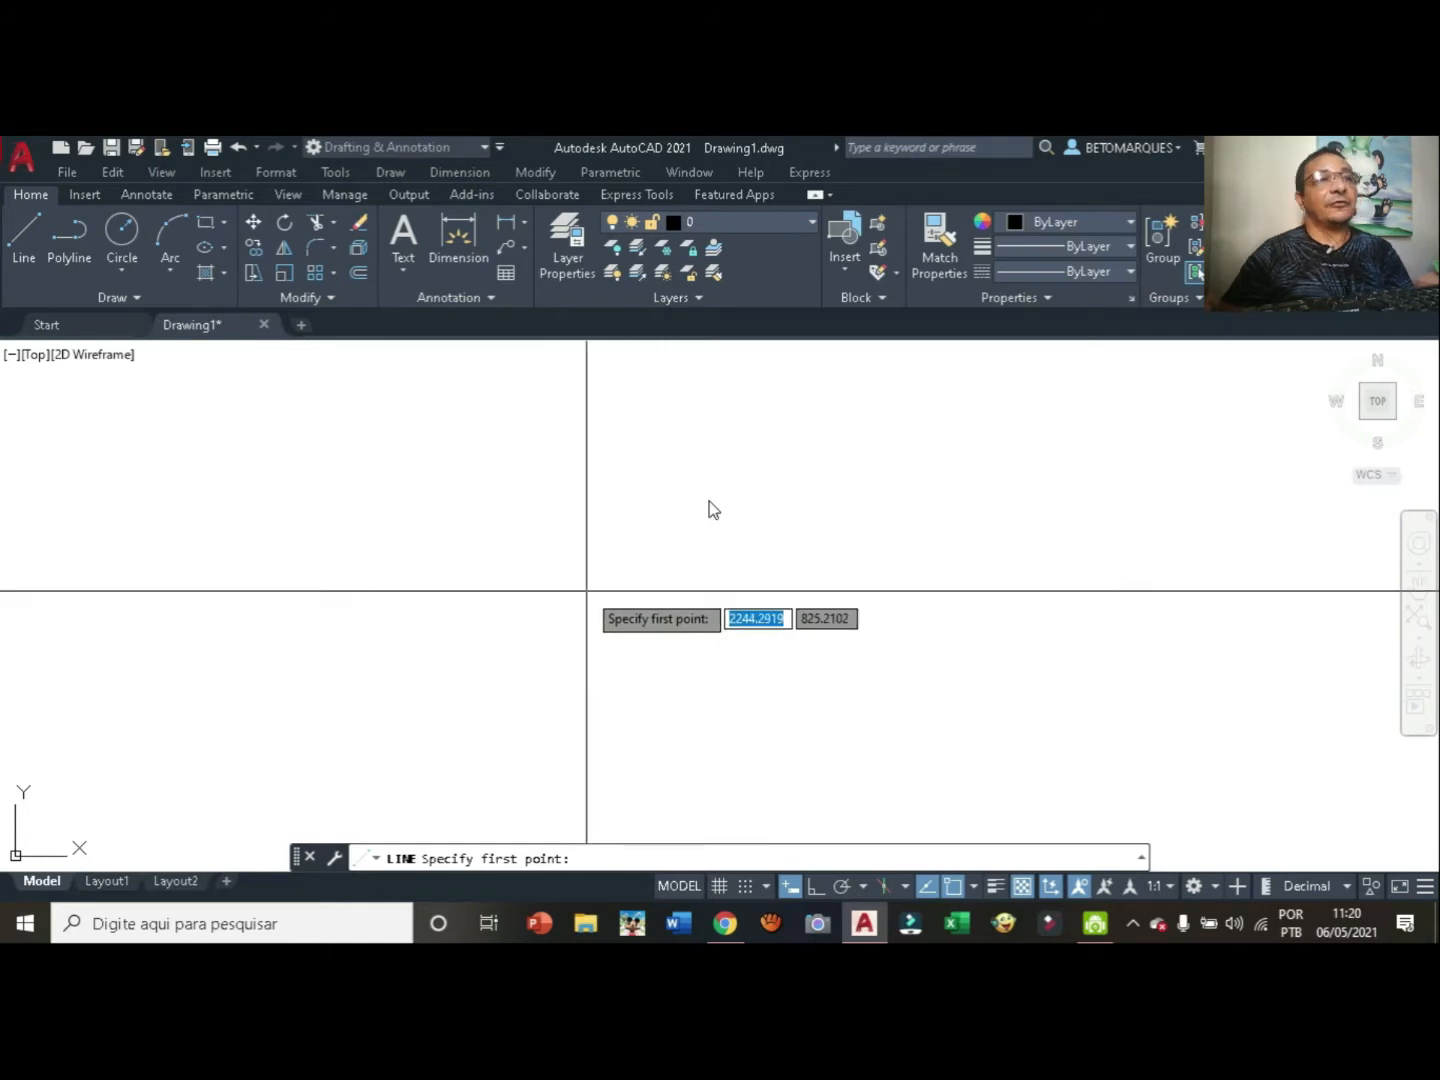
{"action": "left_click", "coordinate": [587, 591]}
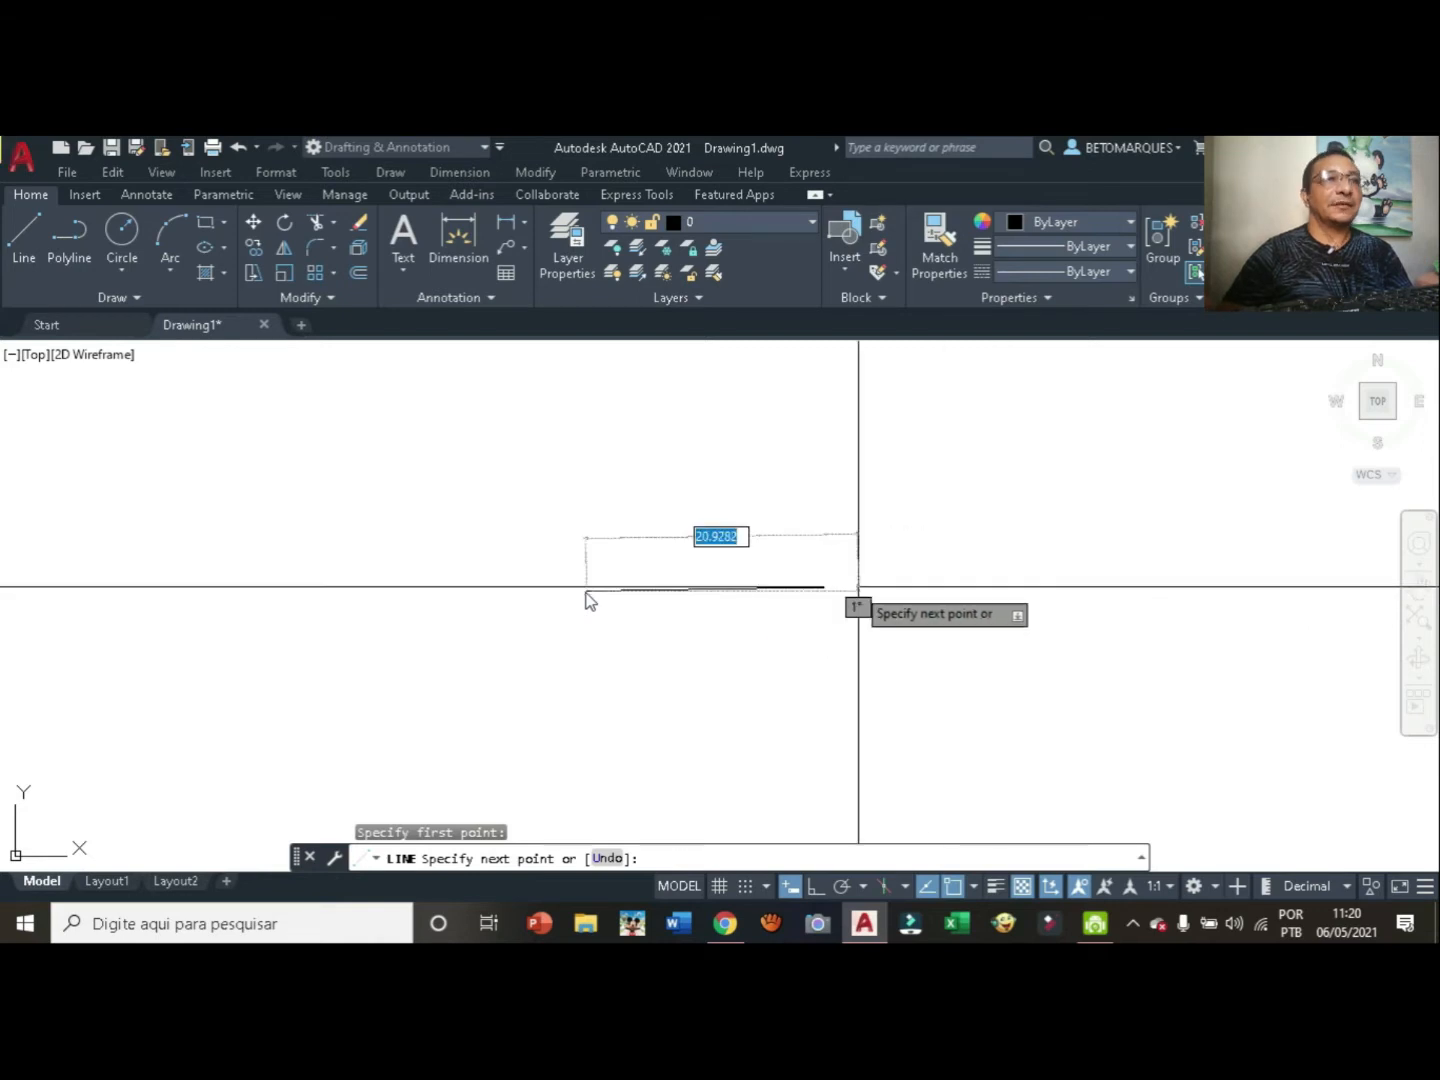
{"action": "type", "text": "20"}
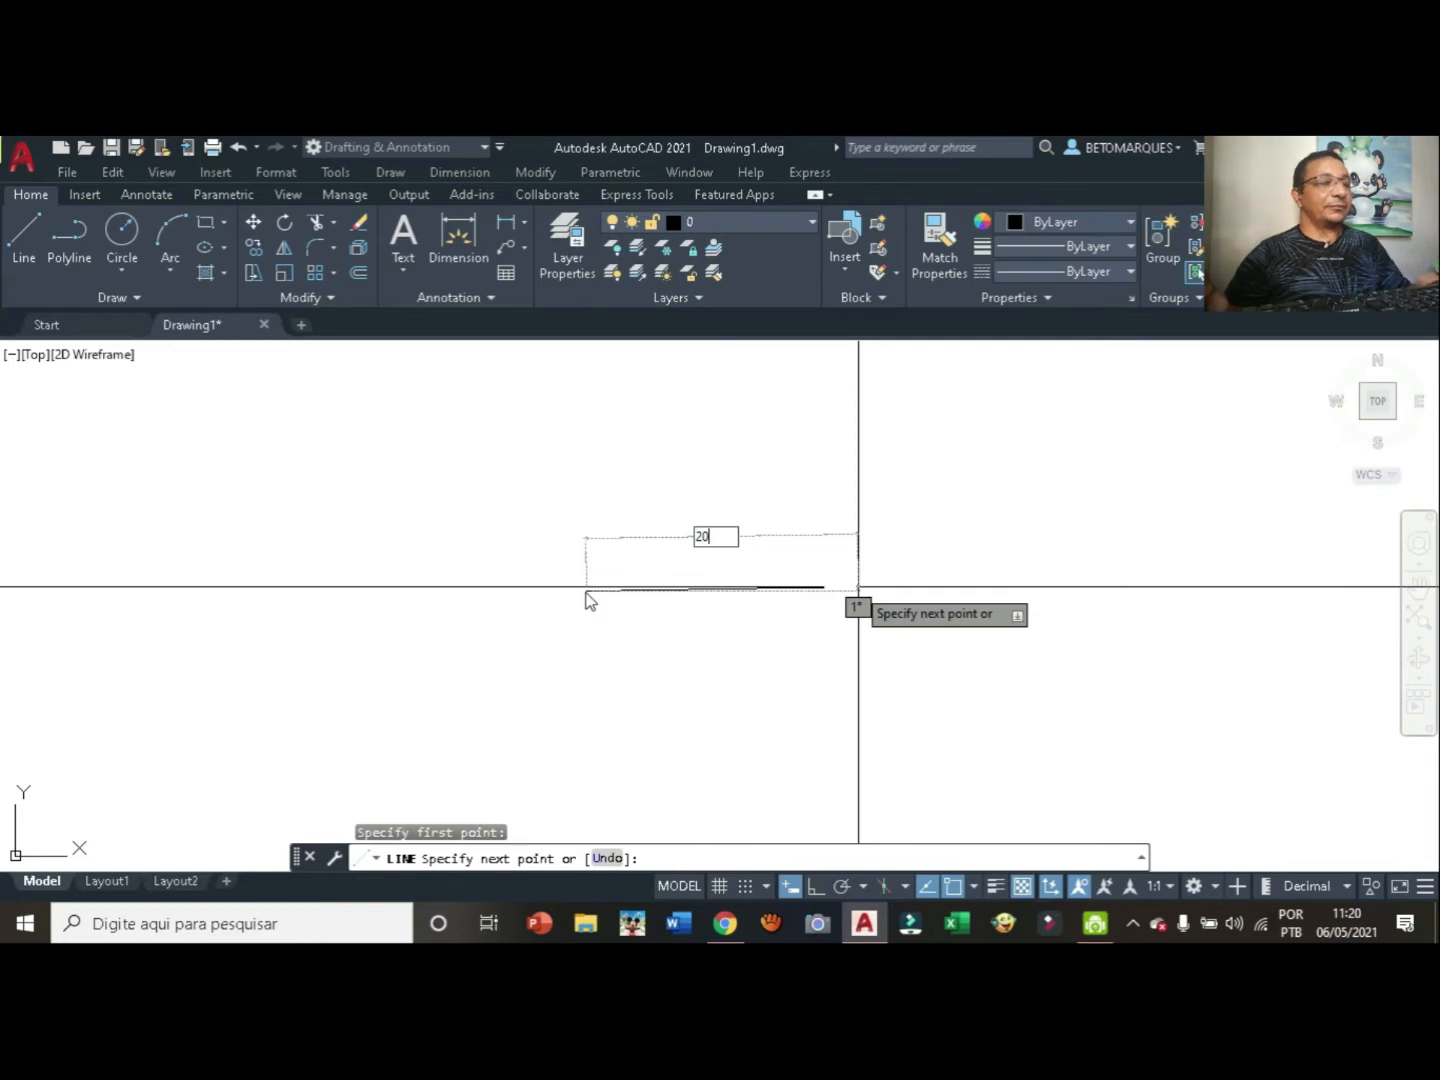
{"action": "key", "text": "Tab"}
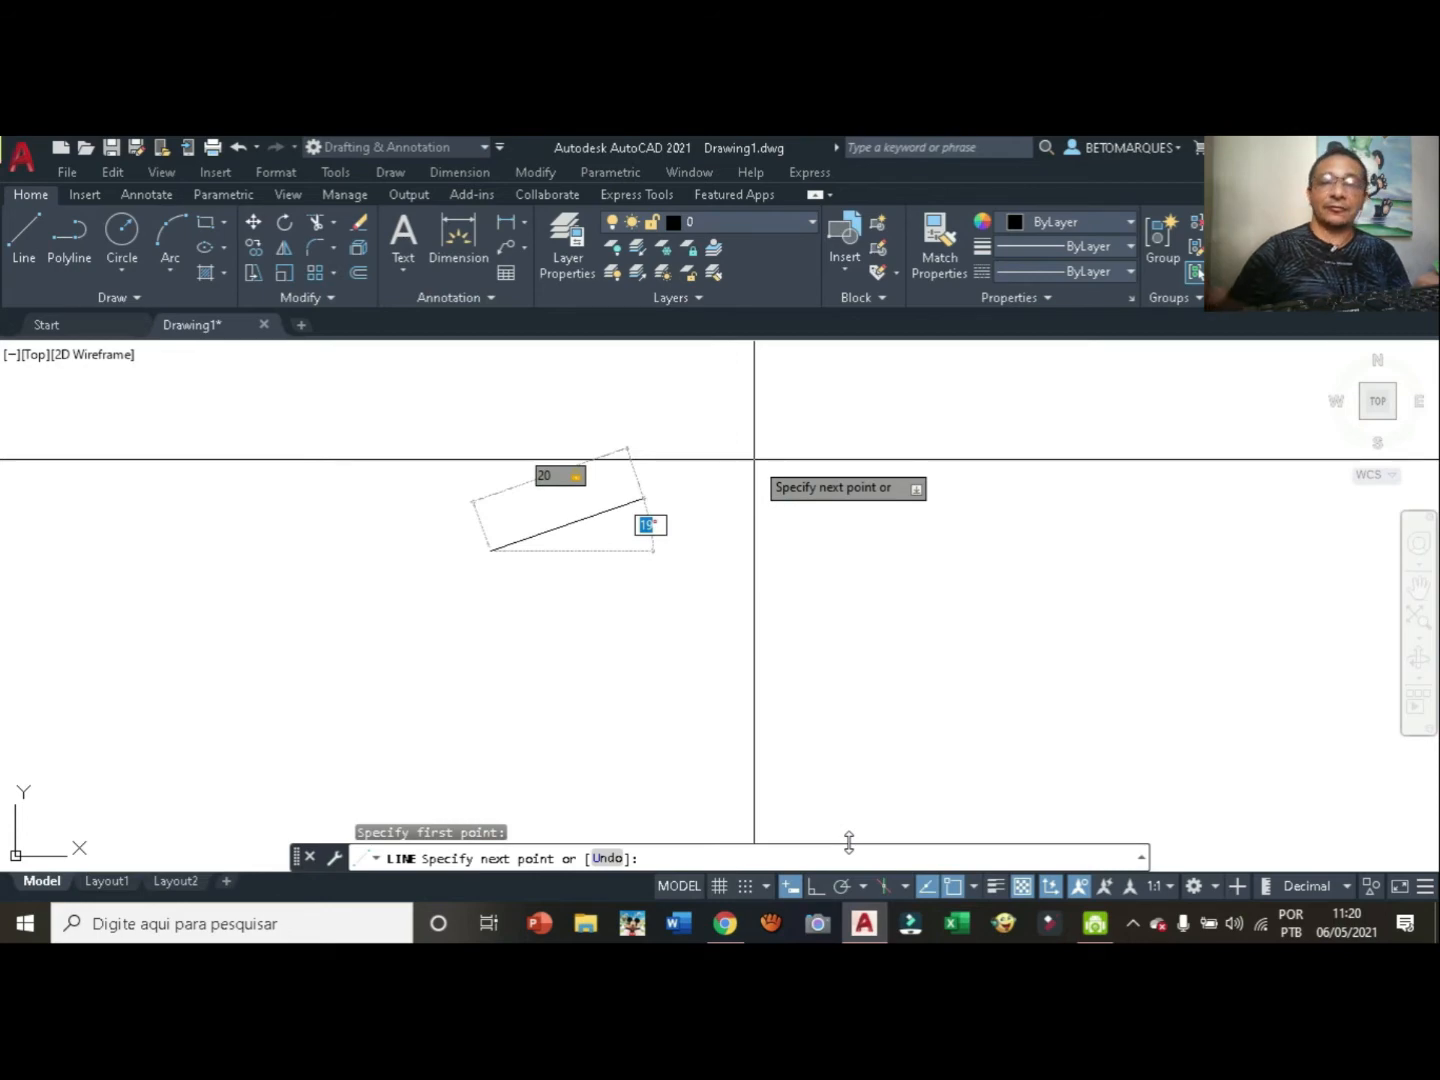
{"action": "type", "text": "45"}
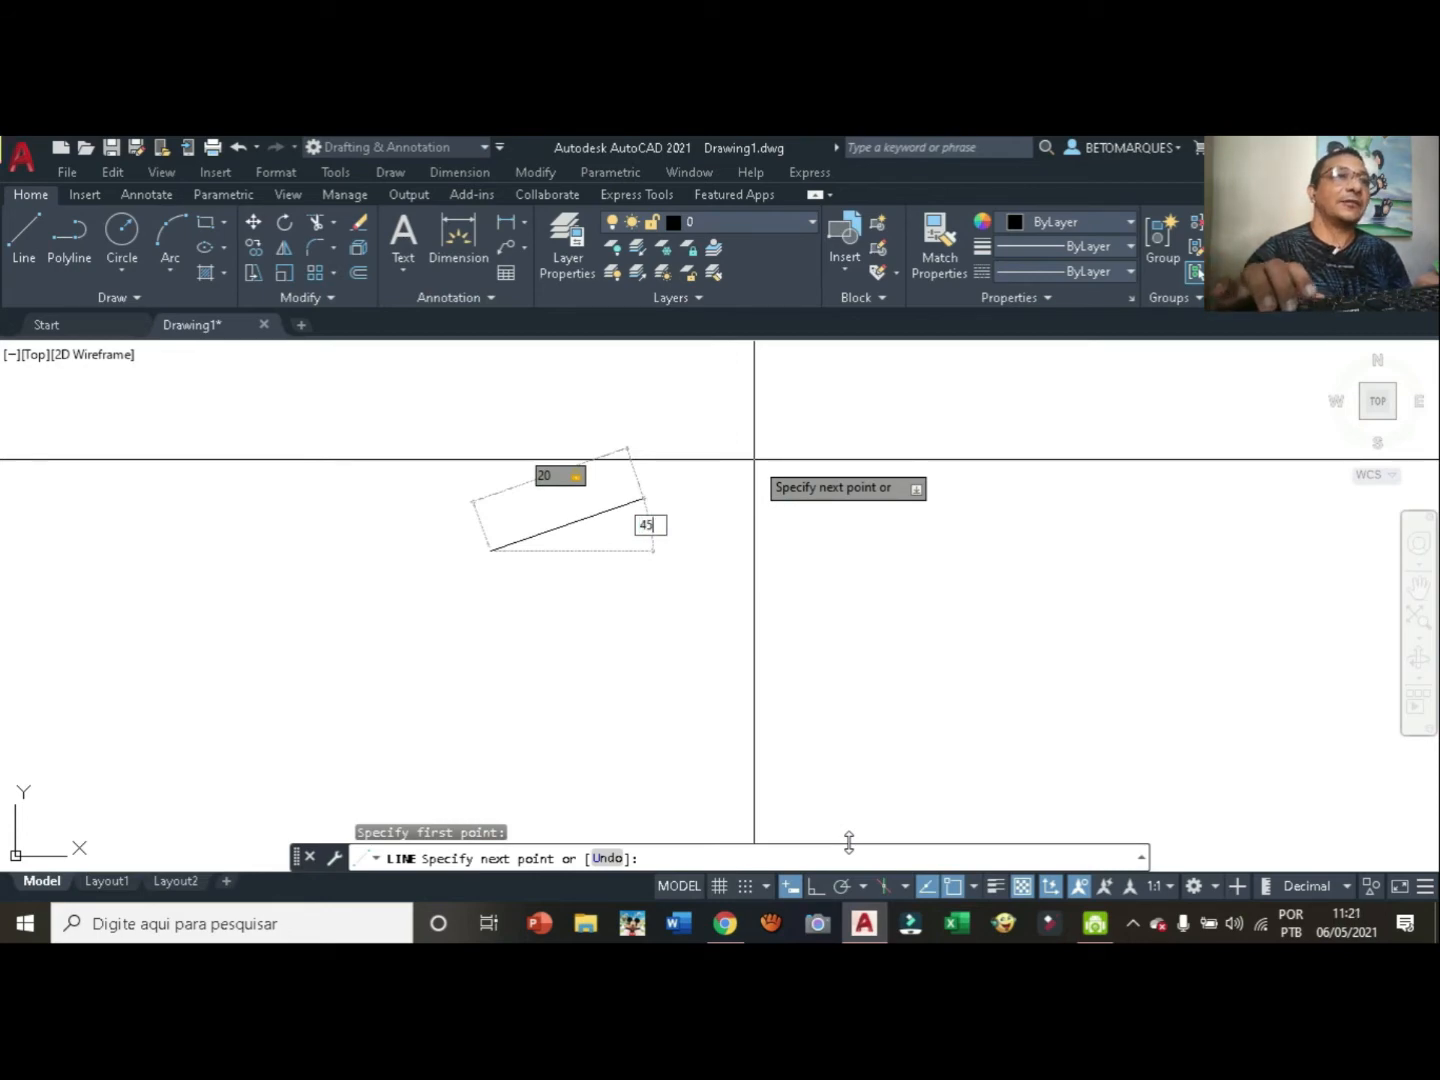
{"action": "key", "text": "Return"}
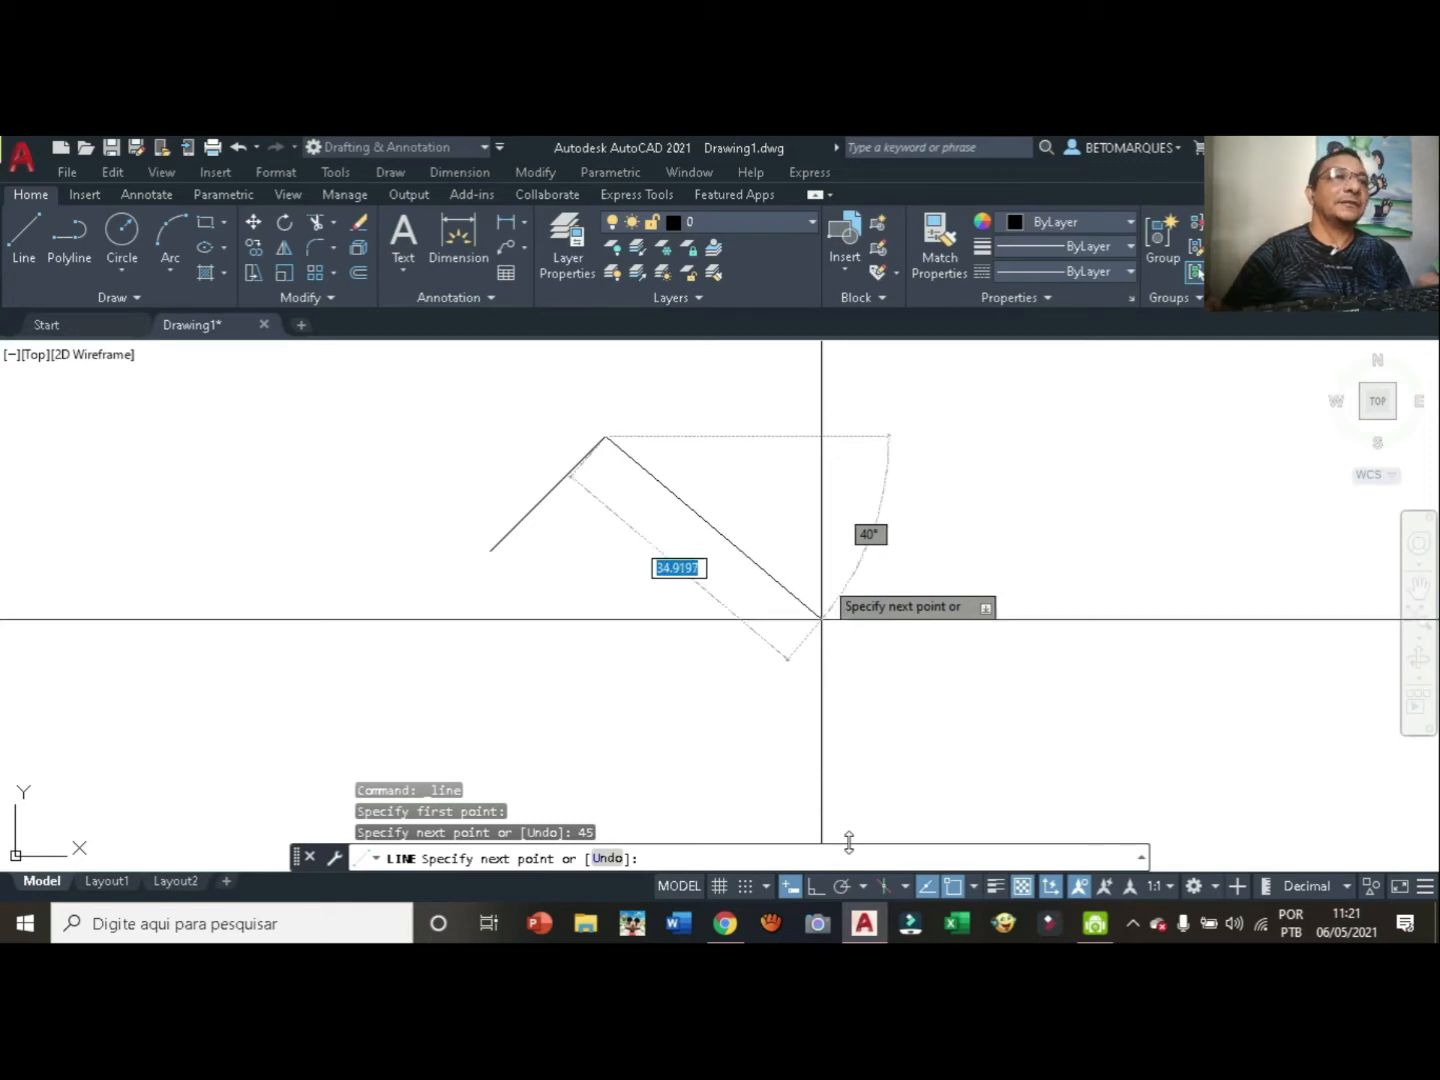
{"action": "right_click", "coordinate": [822, 619]}
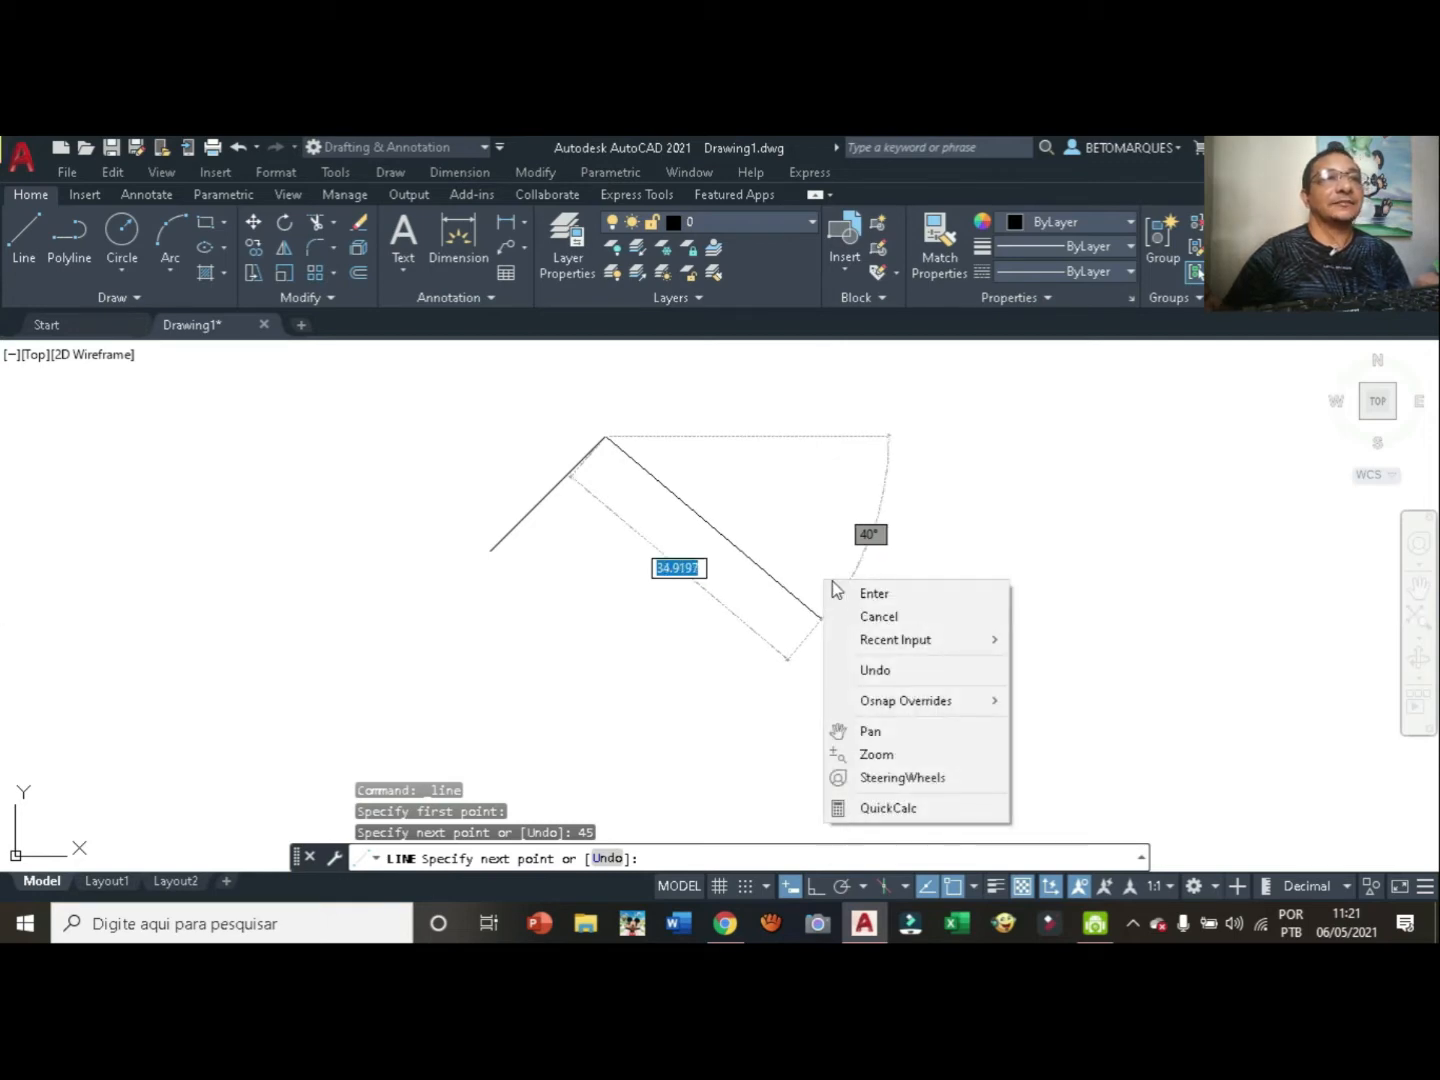
{"action": "left_click", "coordinate": [889, 616]}
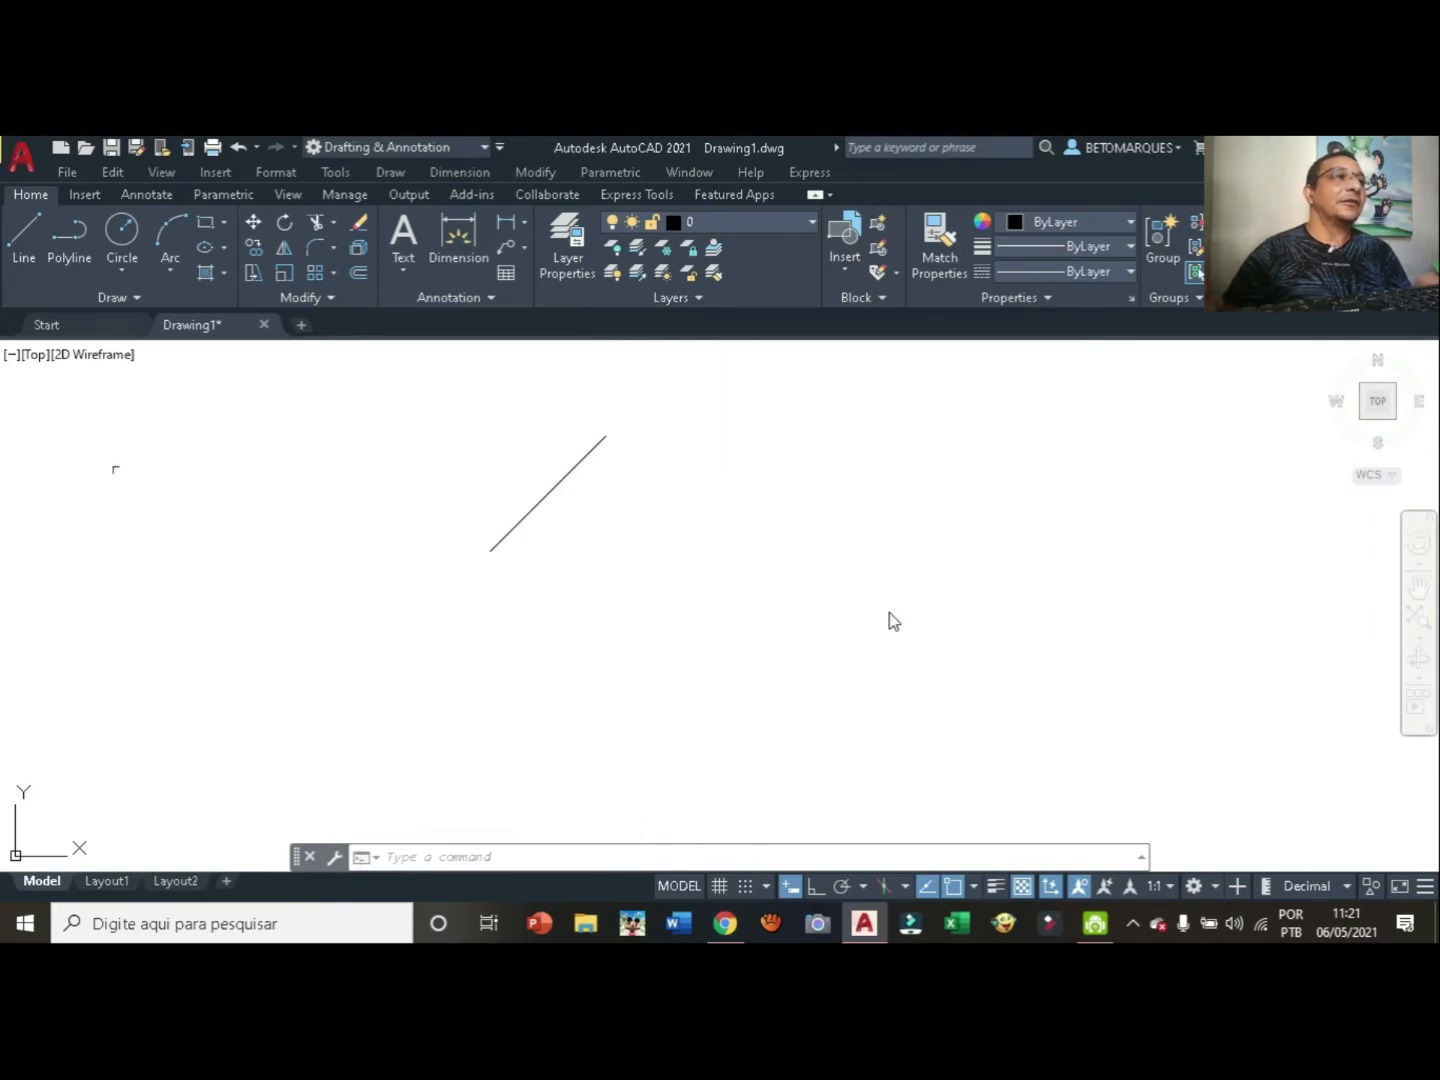
Draw a horizontal line 20 units long at 0° to the right from the inclined line's lower endpoint.
{"action": "left_click", "coordinate": [32, 240]}
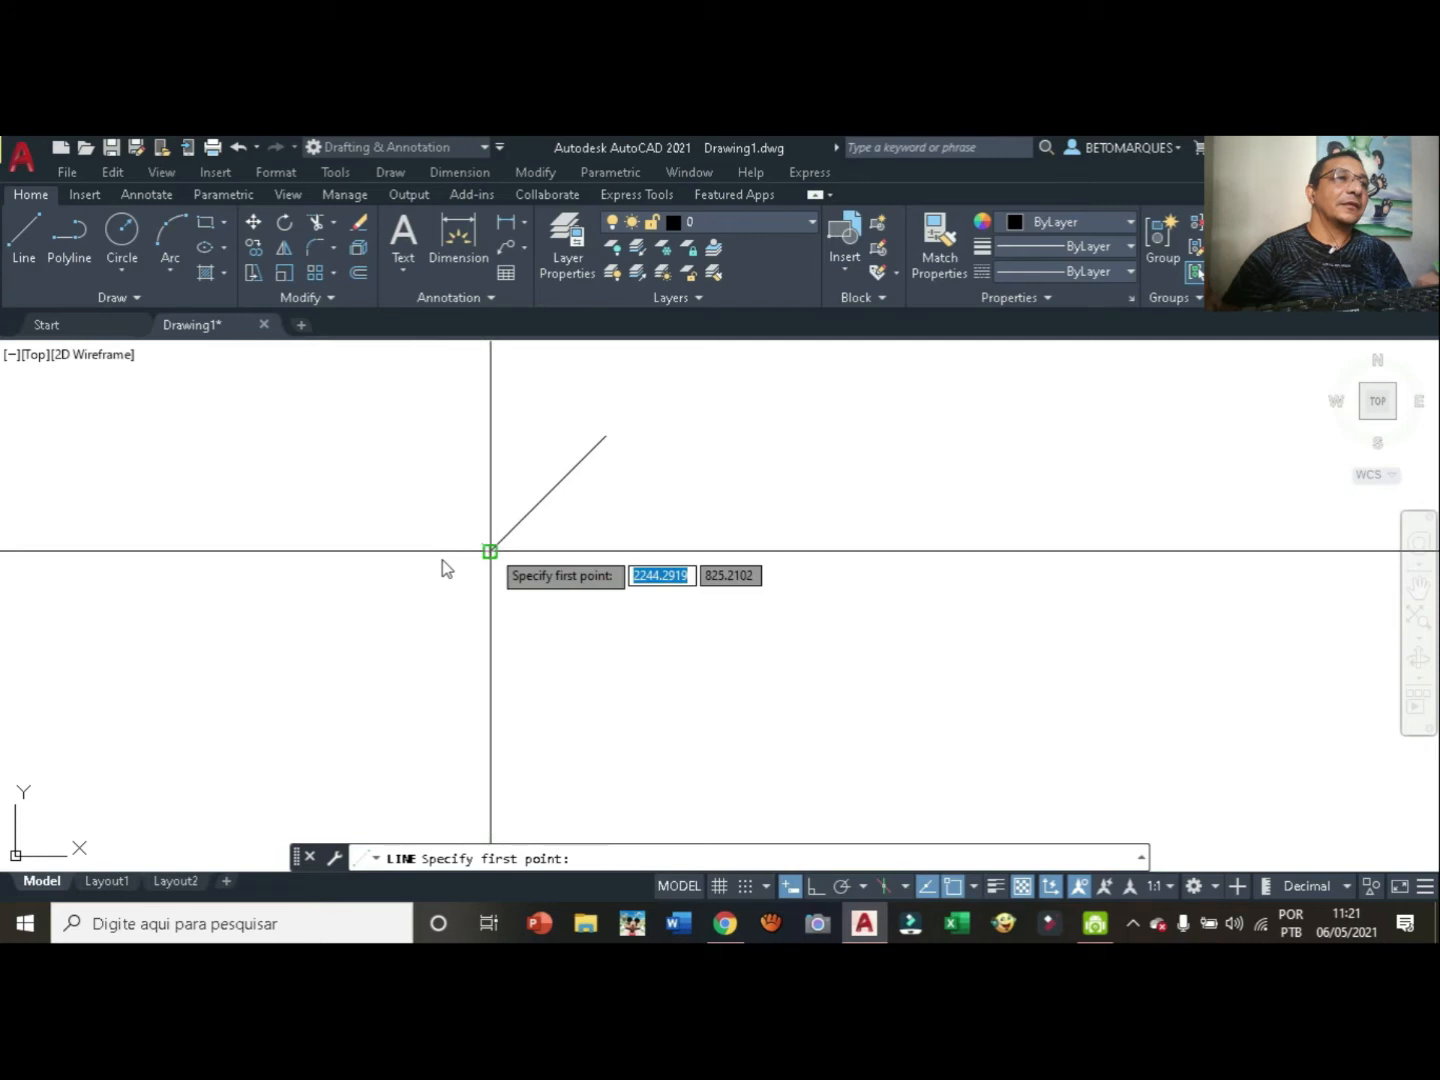
{"action": "left_click", "coordinate": [490, 550]}
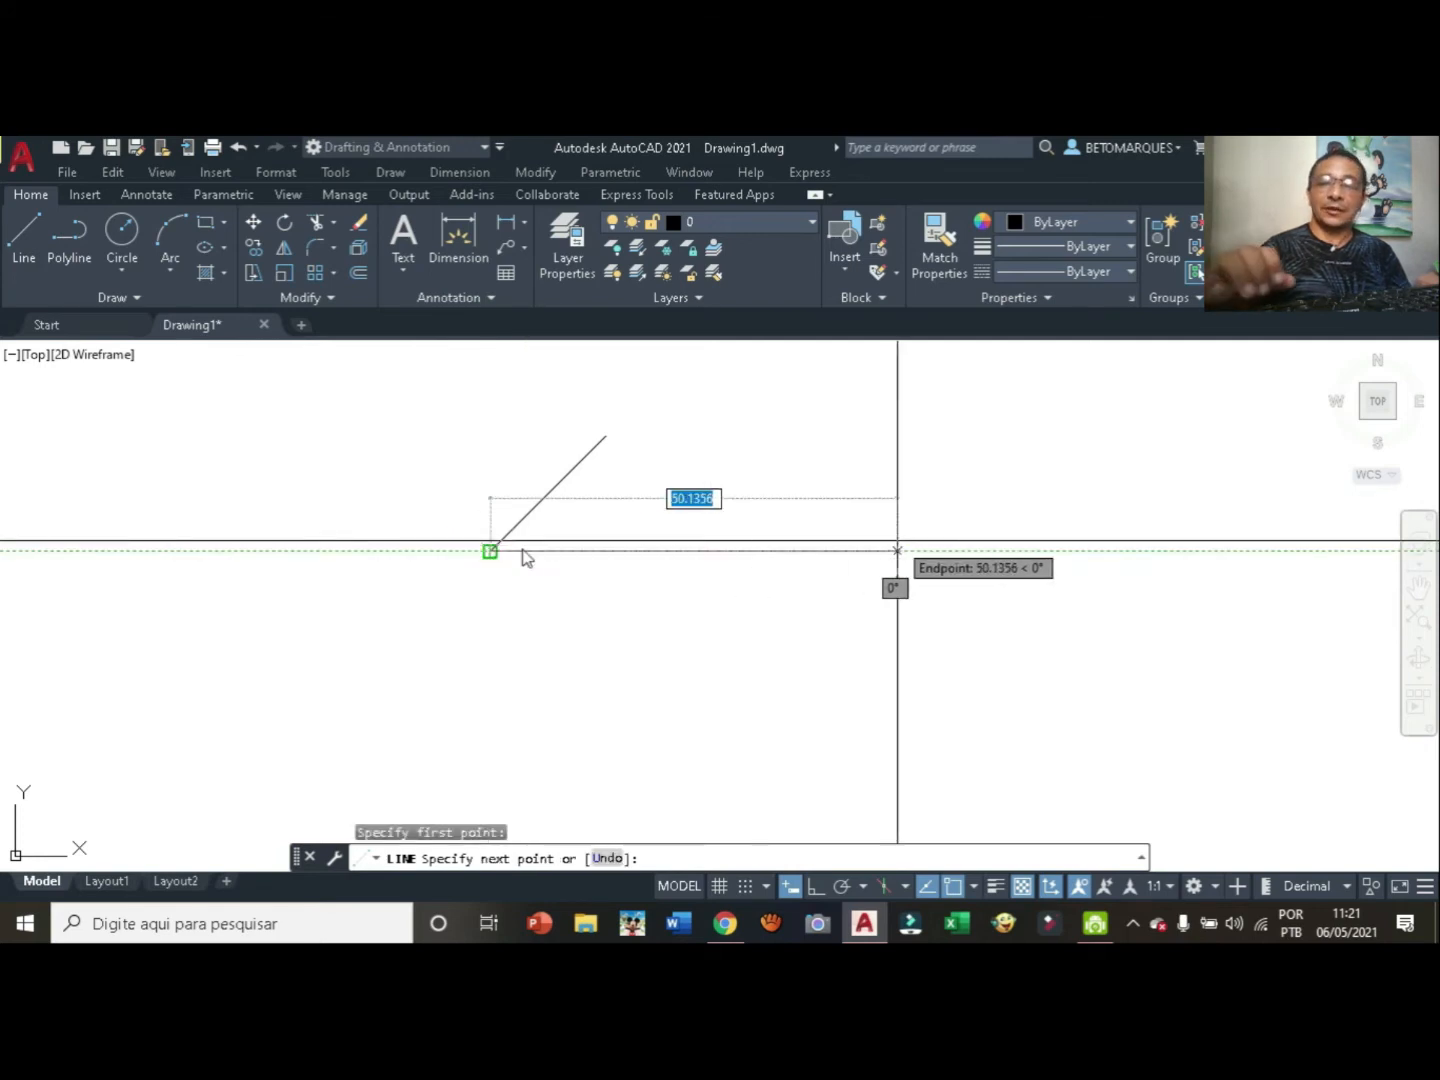
{"action": "type", "text": "20"}
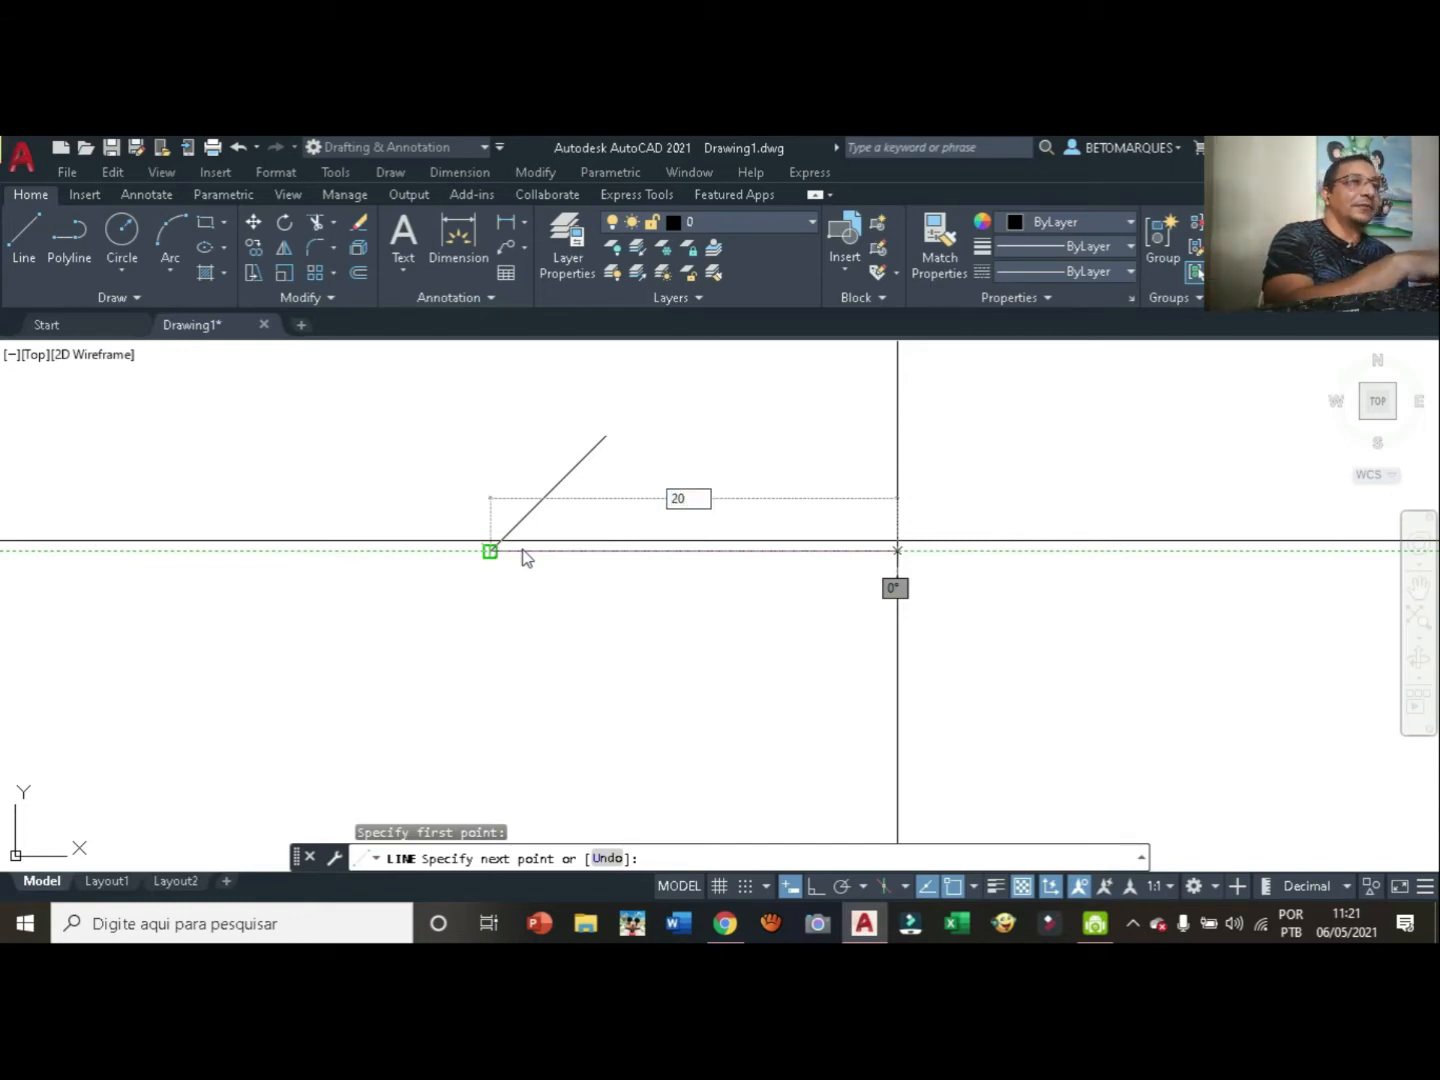
{"action": "key", "text": "Return"}
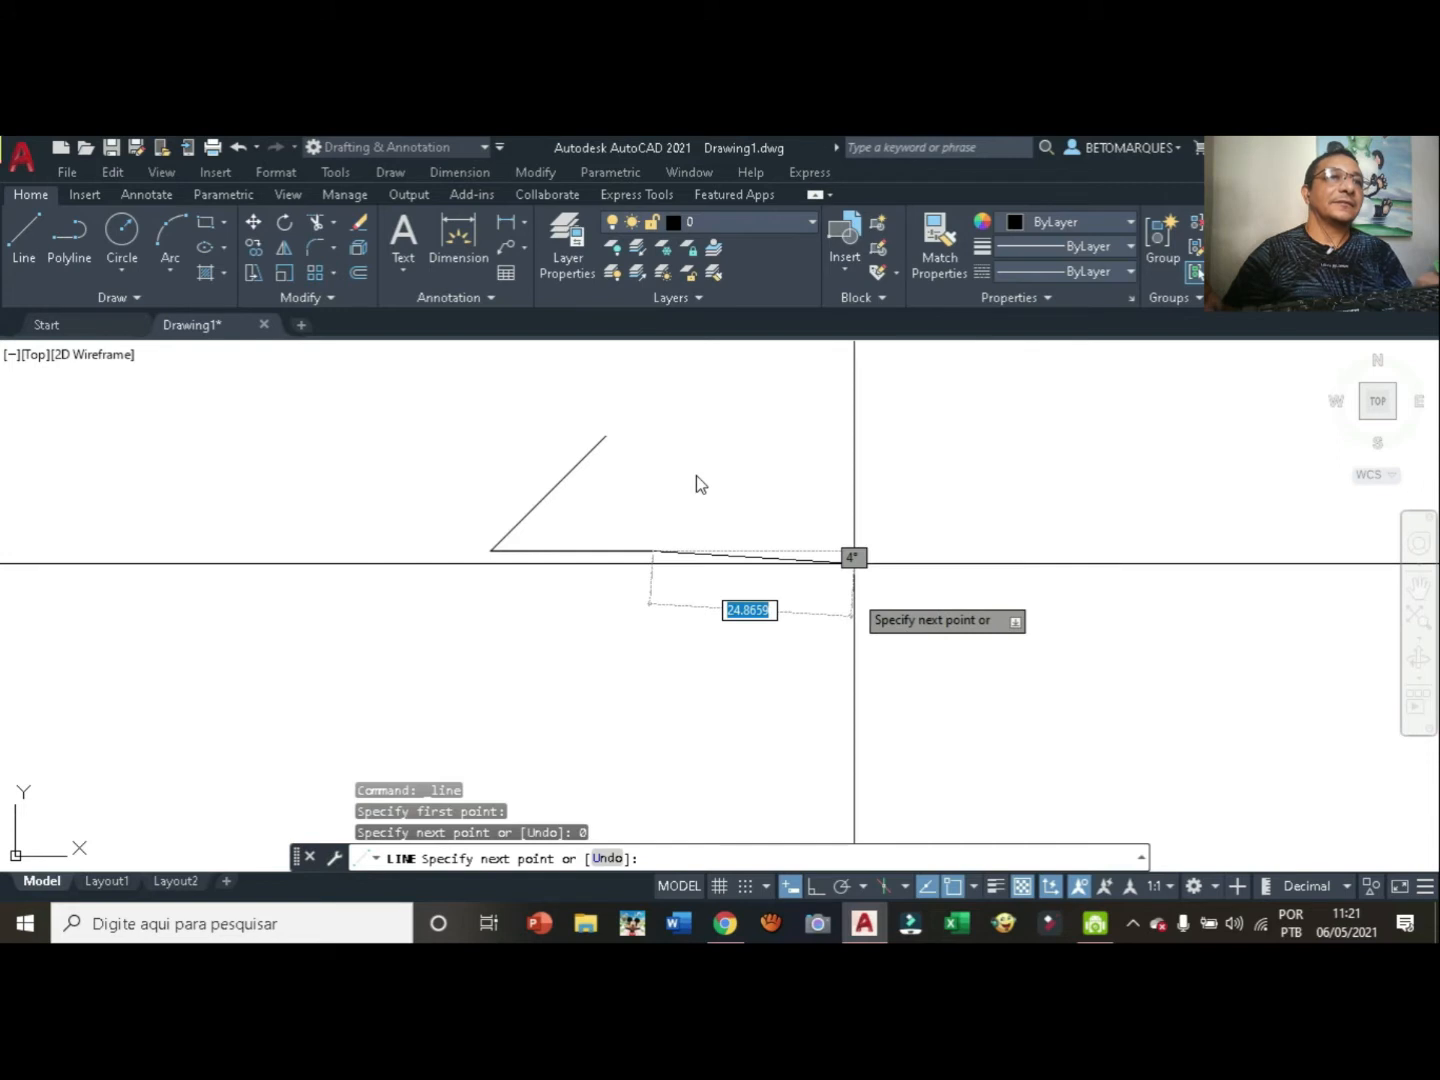
{"action": "right_click", "coordinate": [853, 563]}
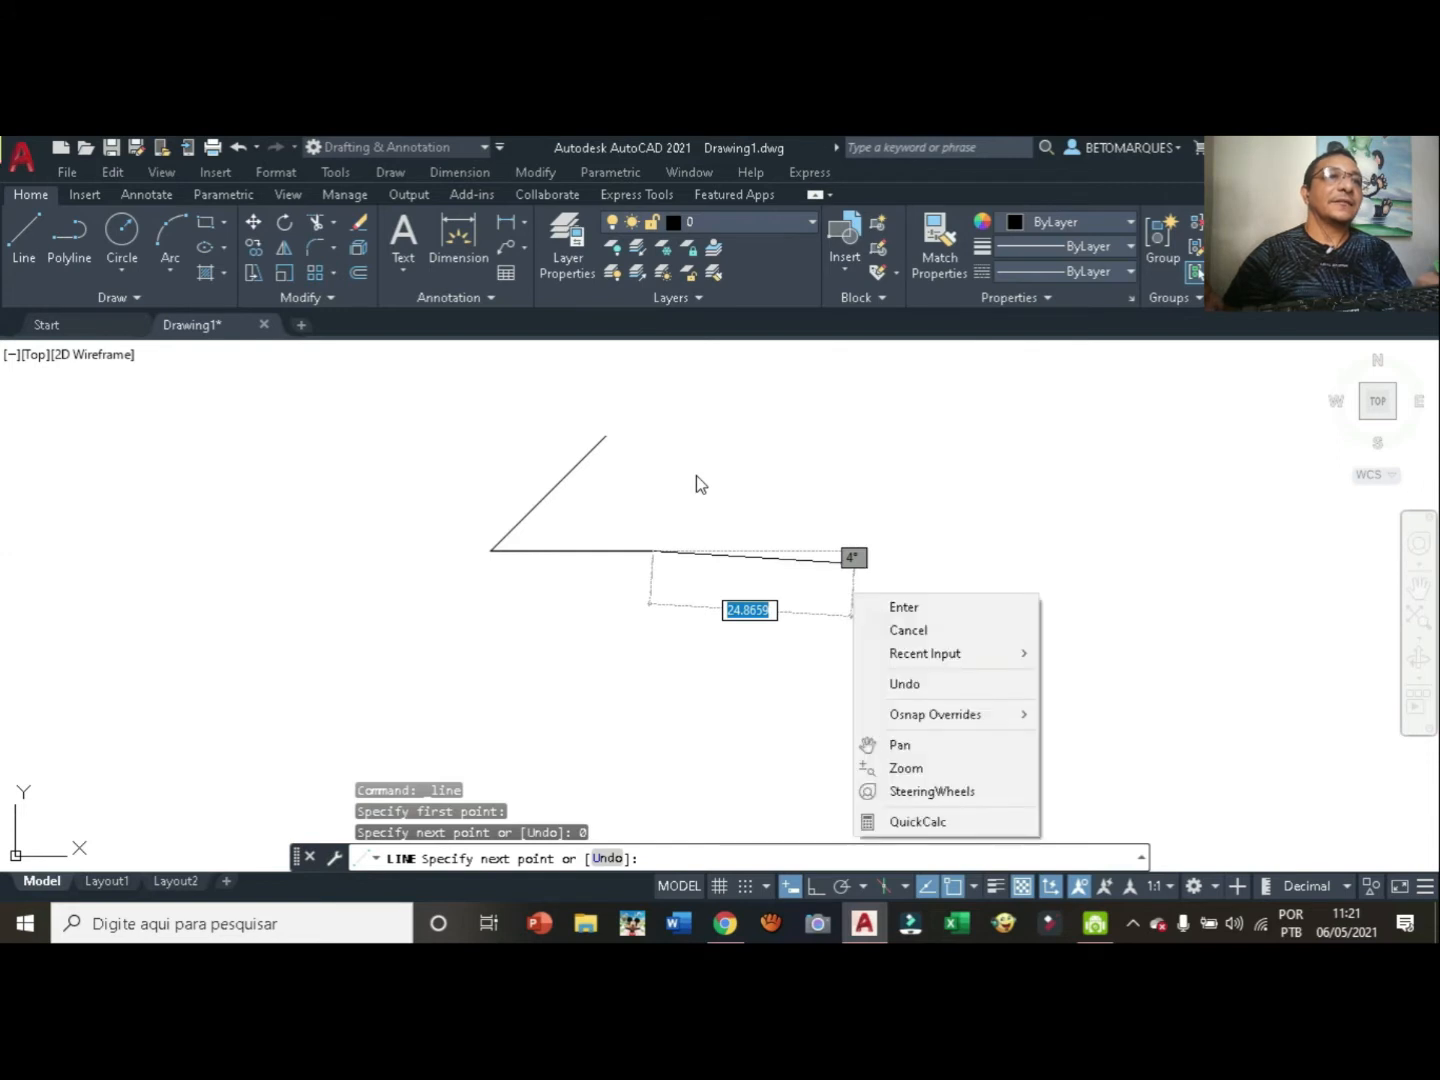
{"action": "left_click", "coordinate": [942, 630]}
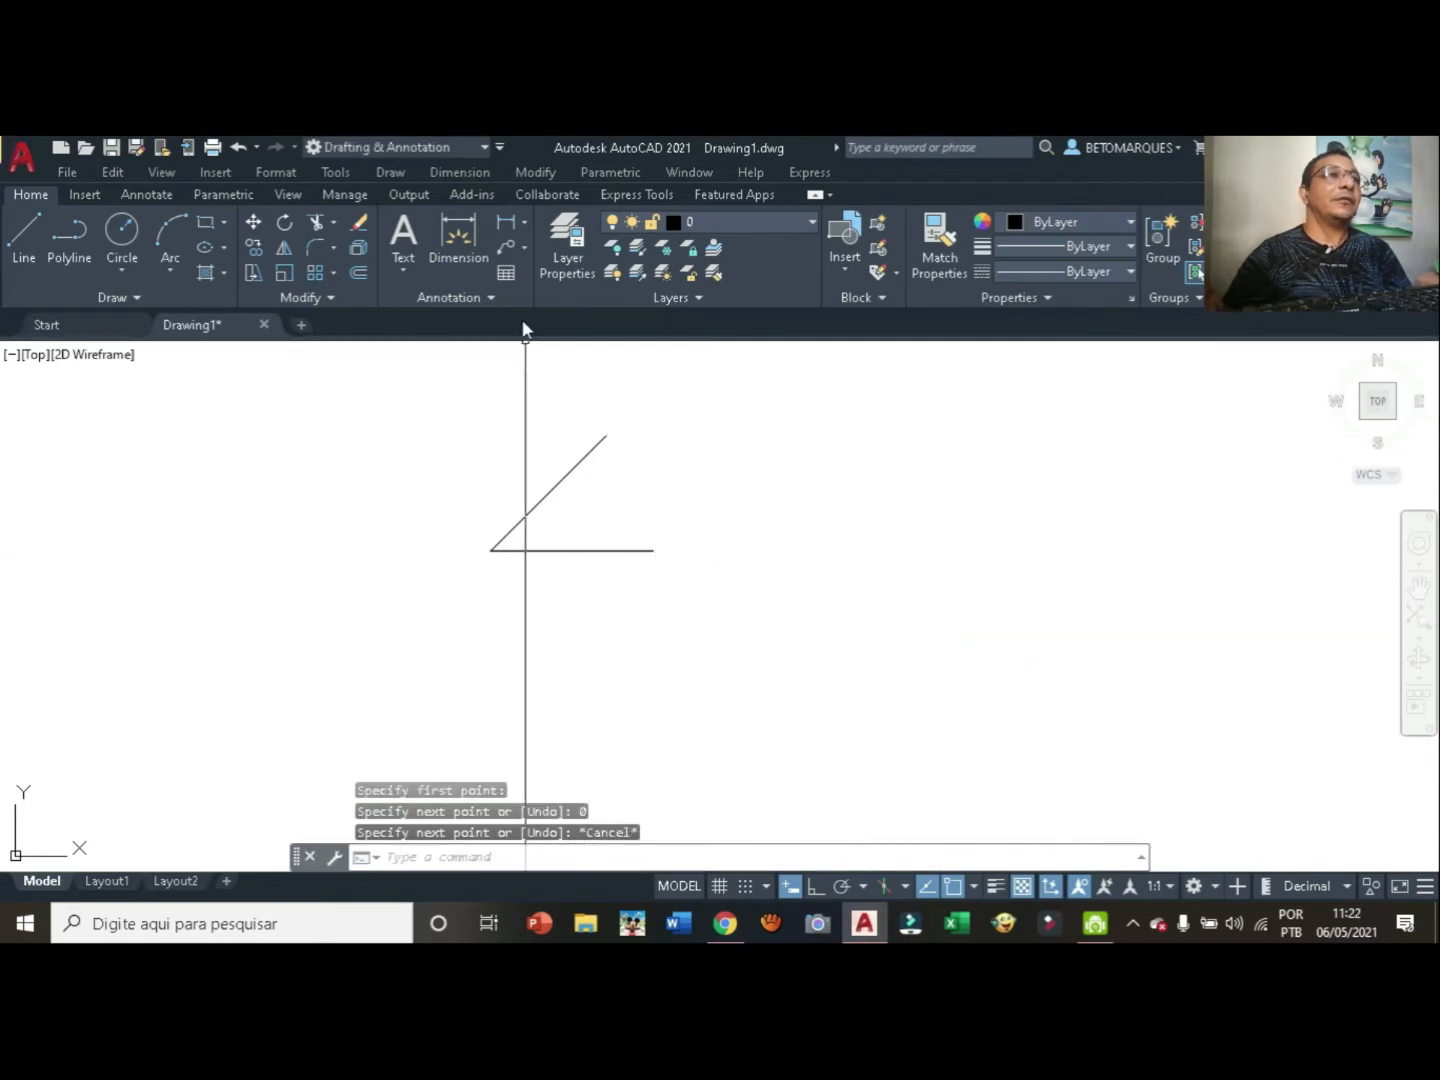
Add an angular dimension between the inclined line and the horizontal line, placing its arc inside the opening.
{"action": "left_click", "coordinate": [525, 221]}
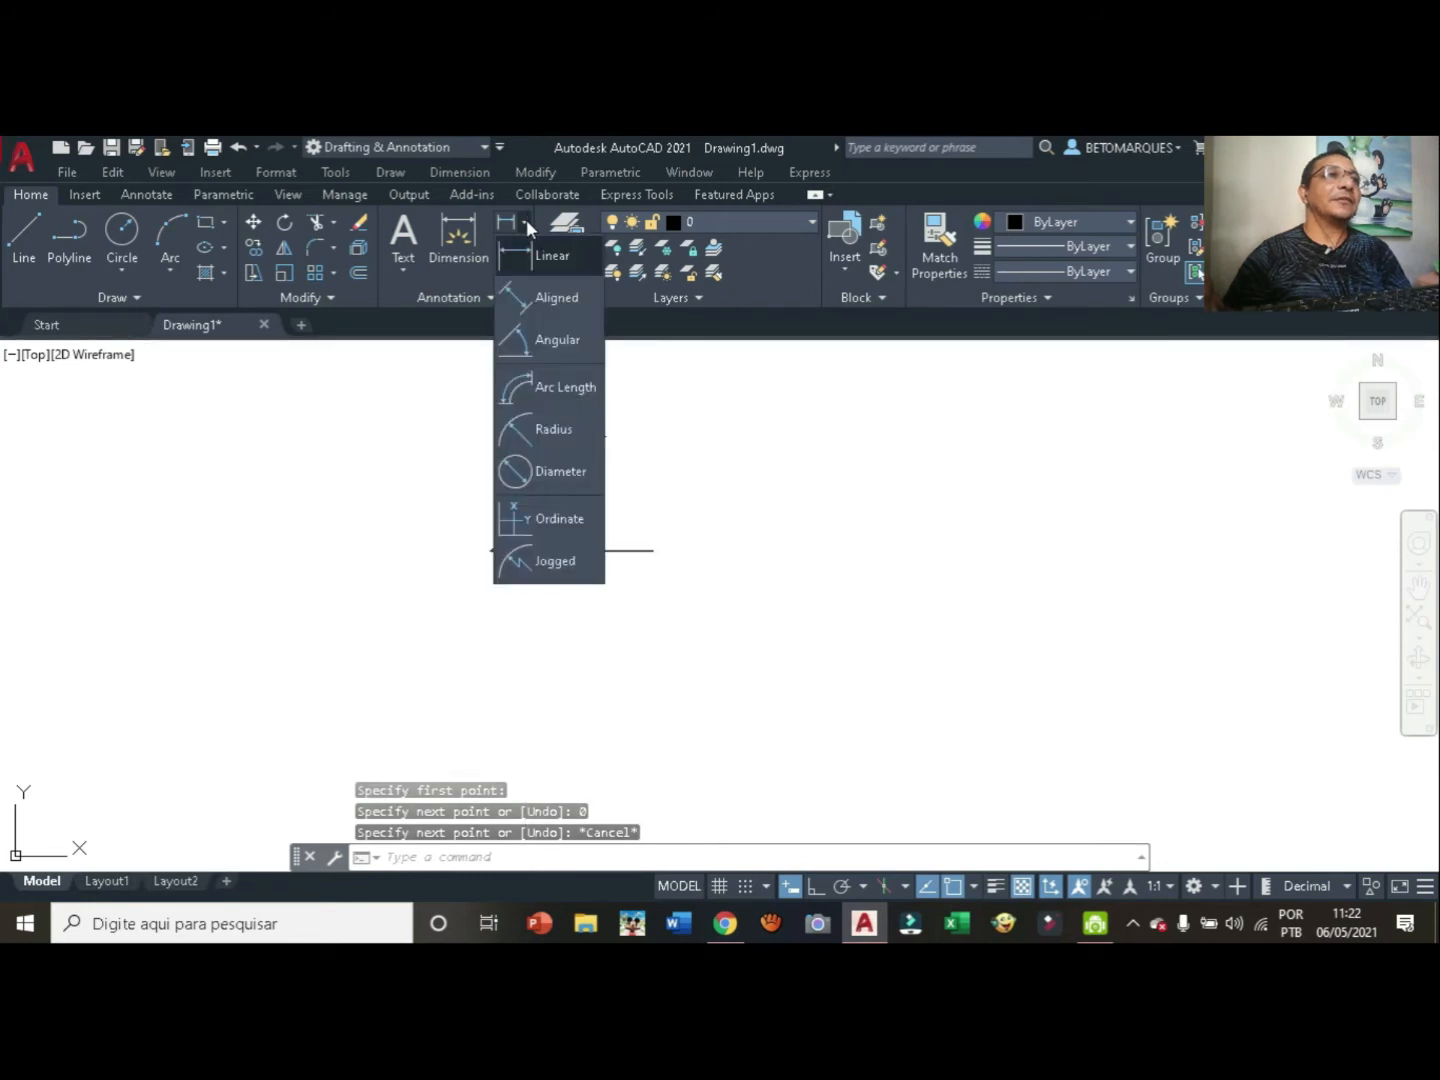
{"action": "left_click", "coordinate": [570, 342]}
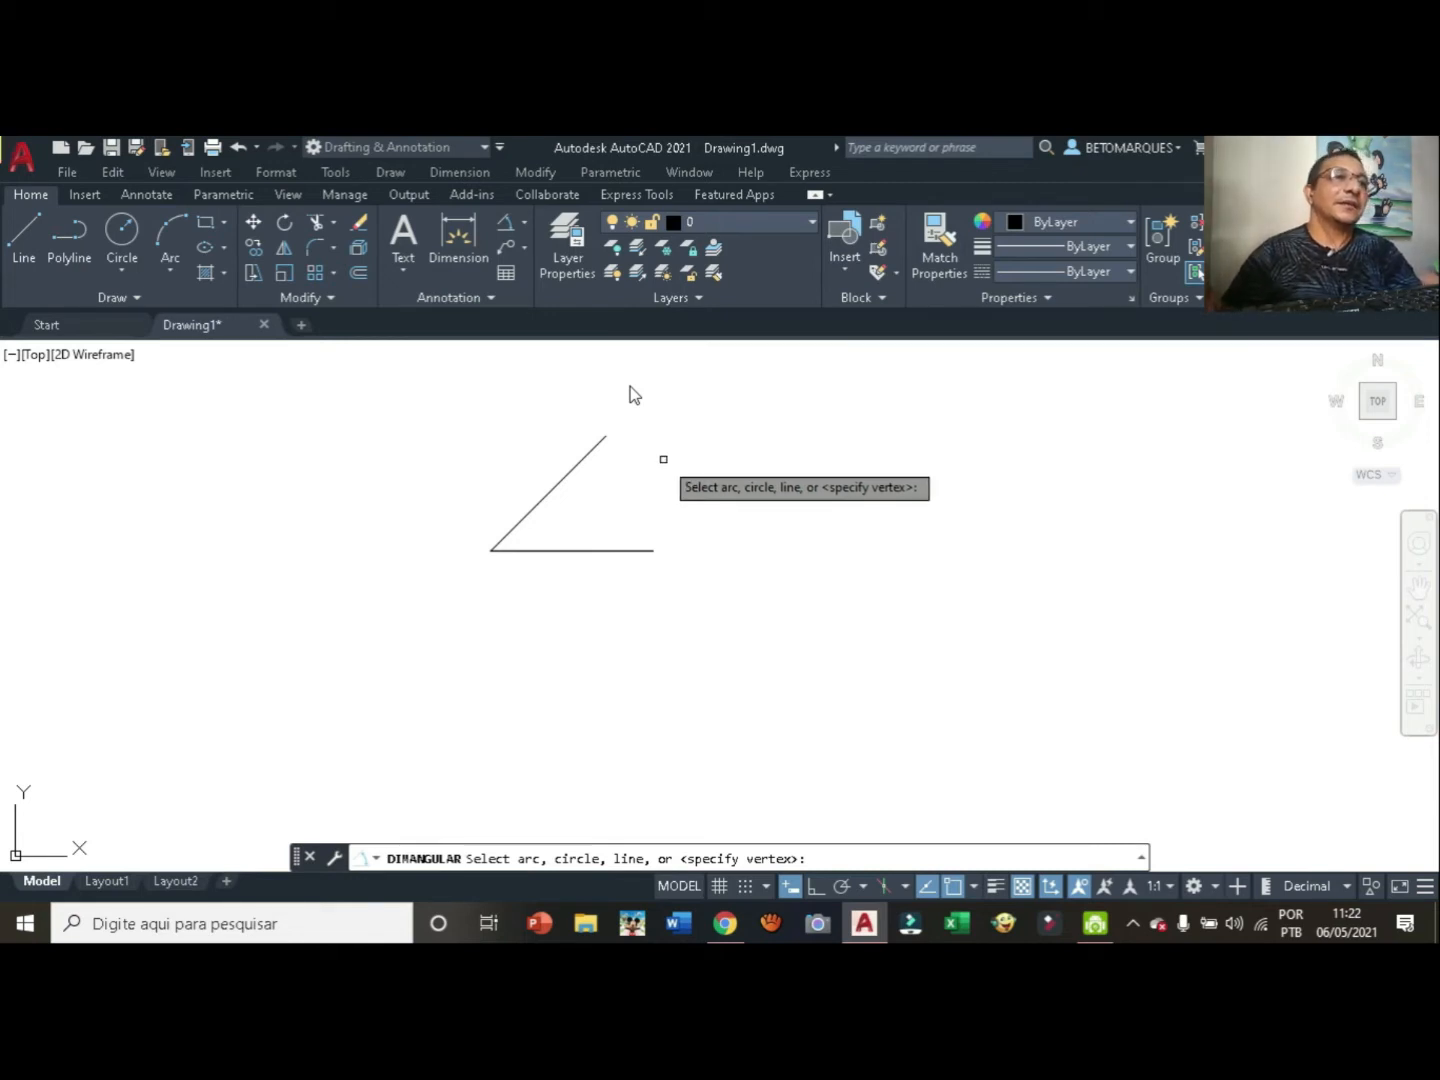
{"action": "left_click", "coordinate": [559, 483]}
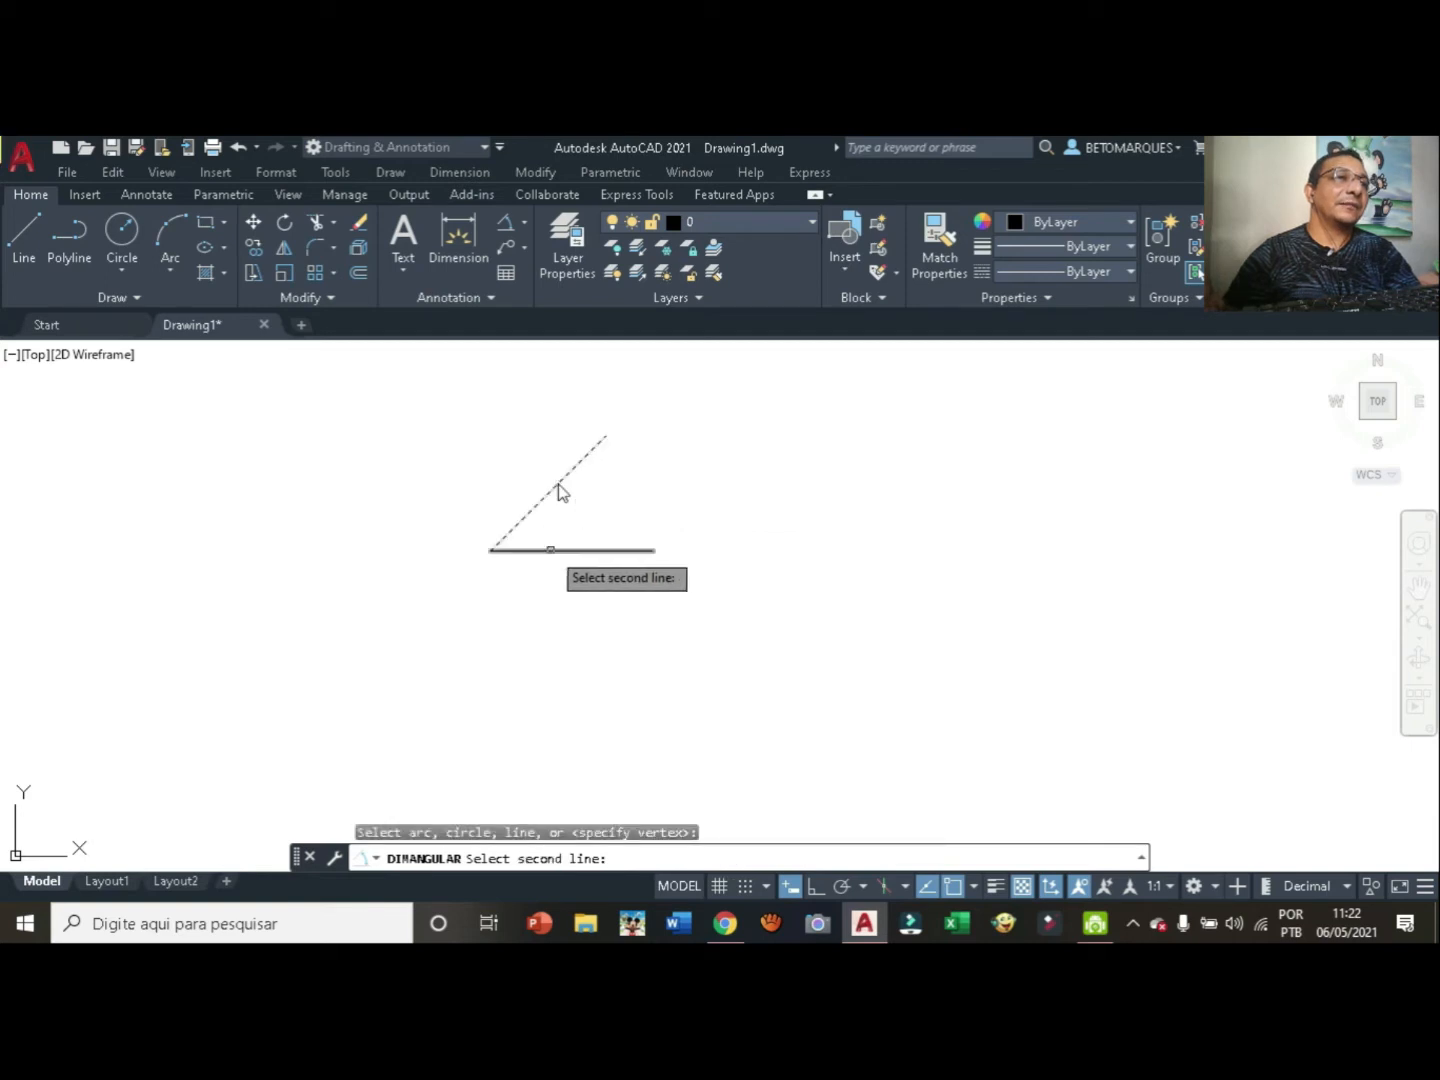
{"action": "left_click", "coordinate": [550, 551]}
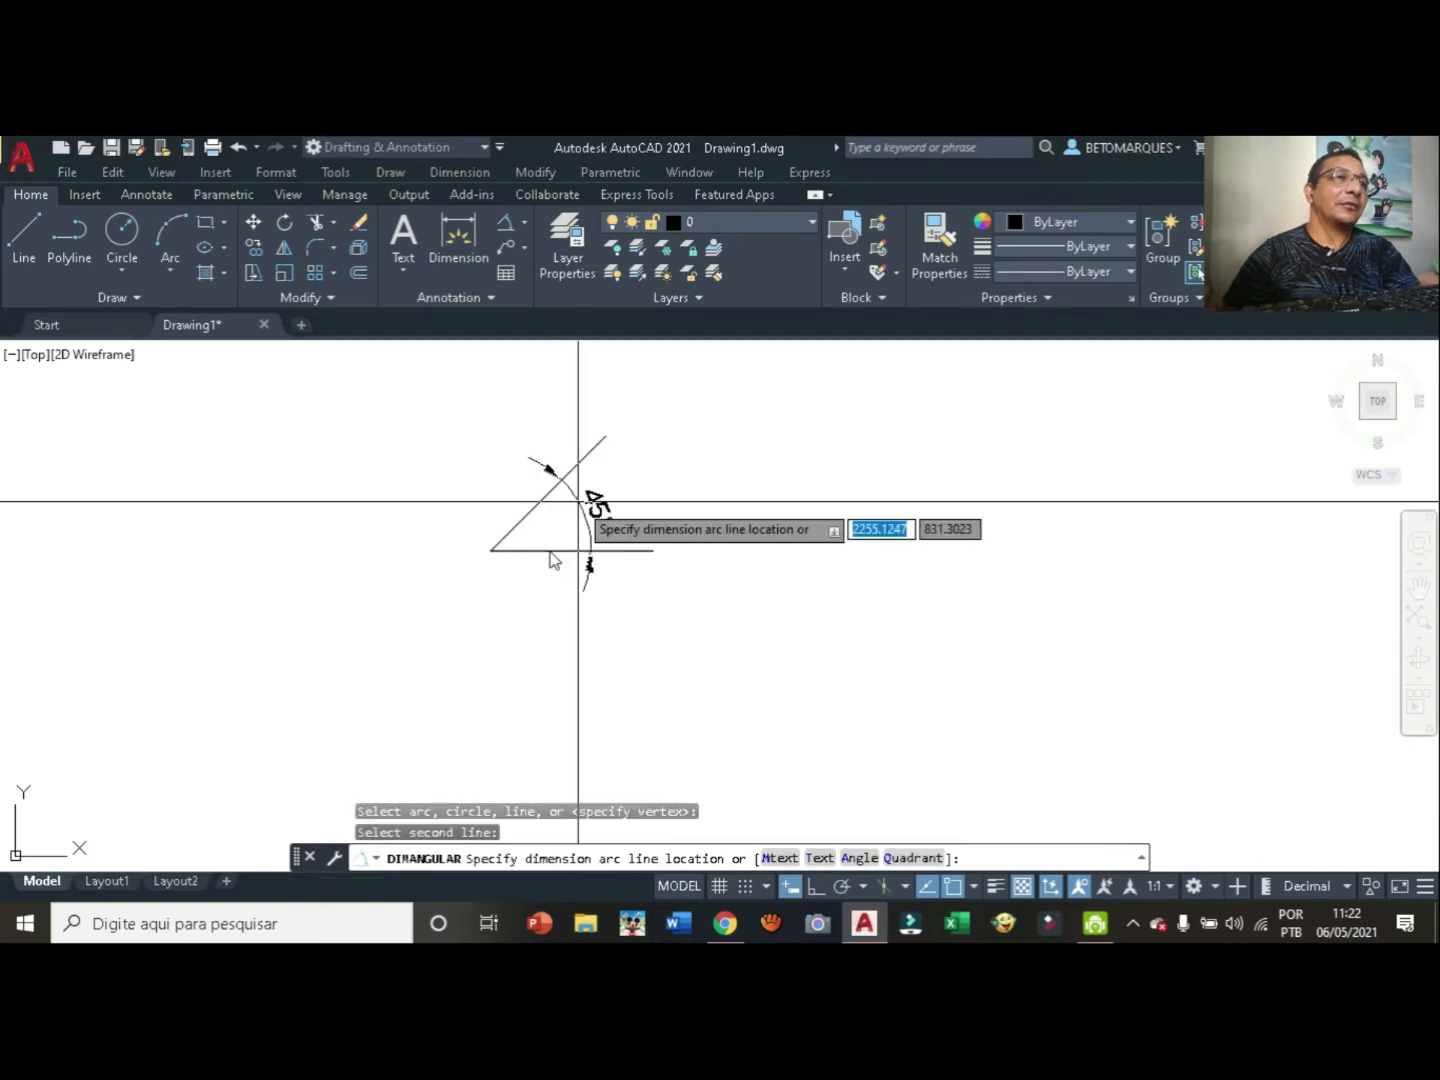
{"action": "left_click", "coordinate": [591, 504]}
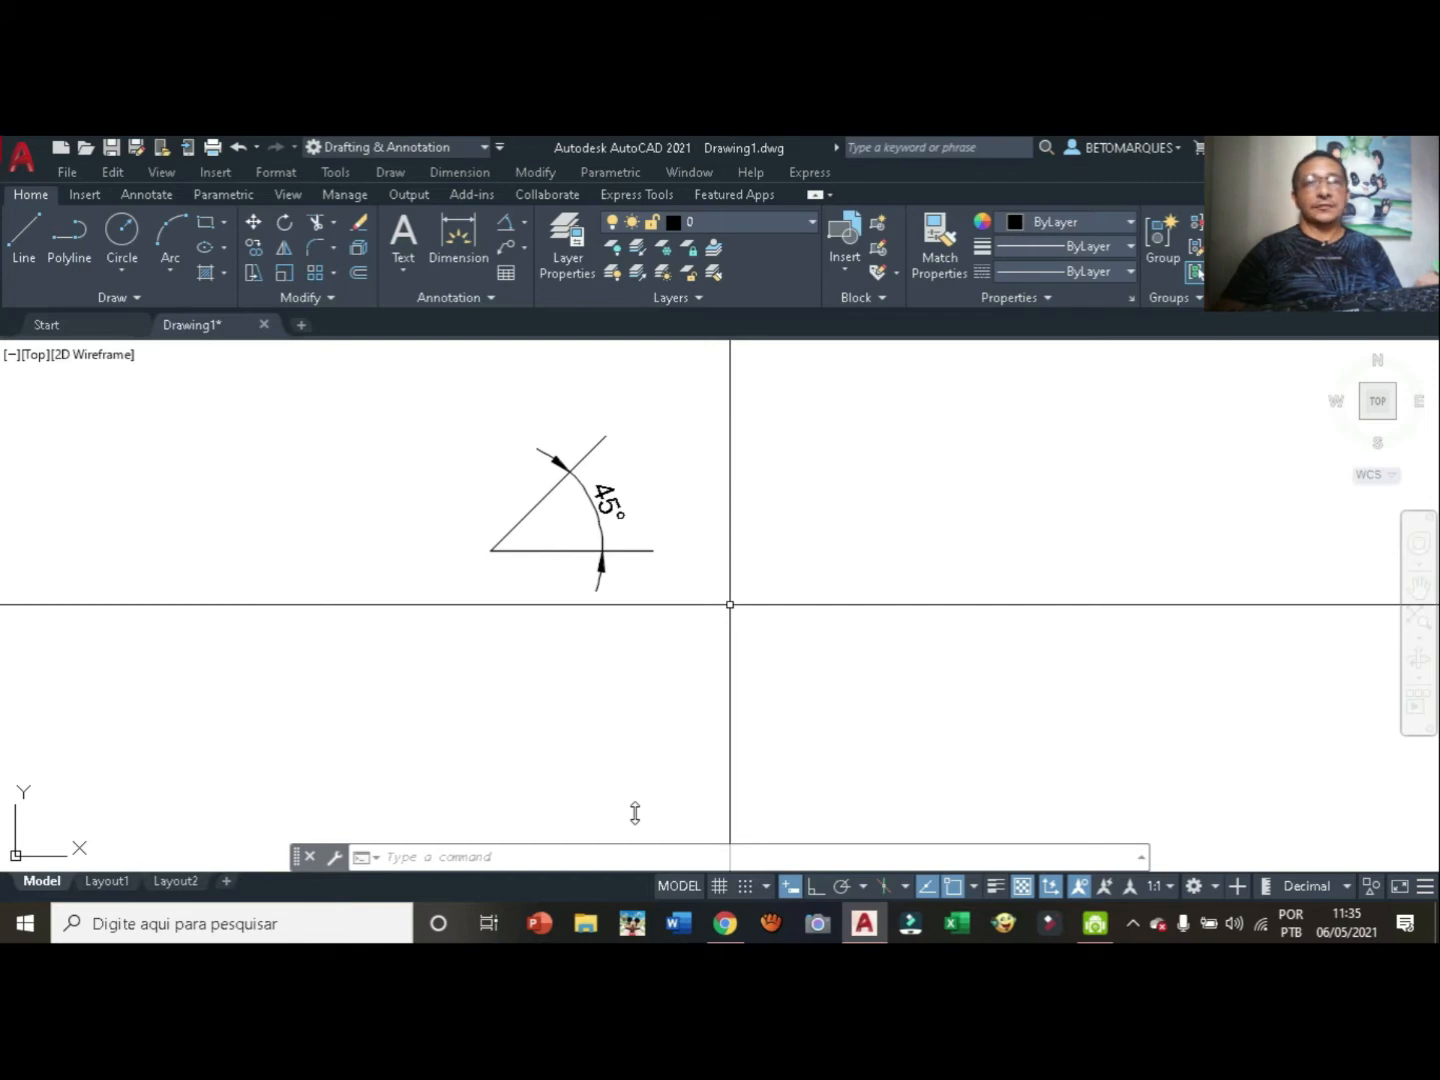
Draw a line from the horizontal line's right endpoint to the relative coordinates 20,20.
{"action": "left_click", "coordinate": [25, 232]}
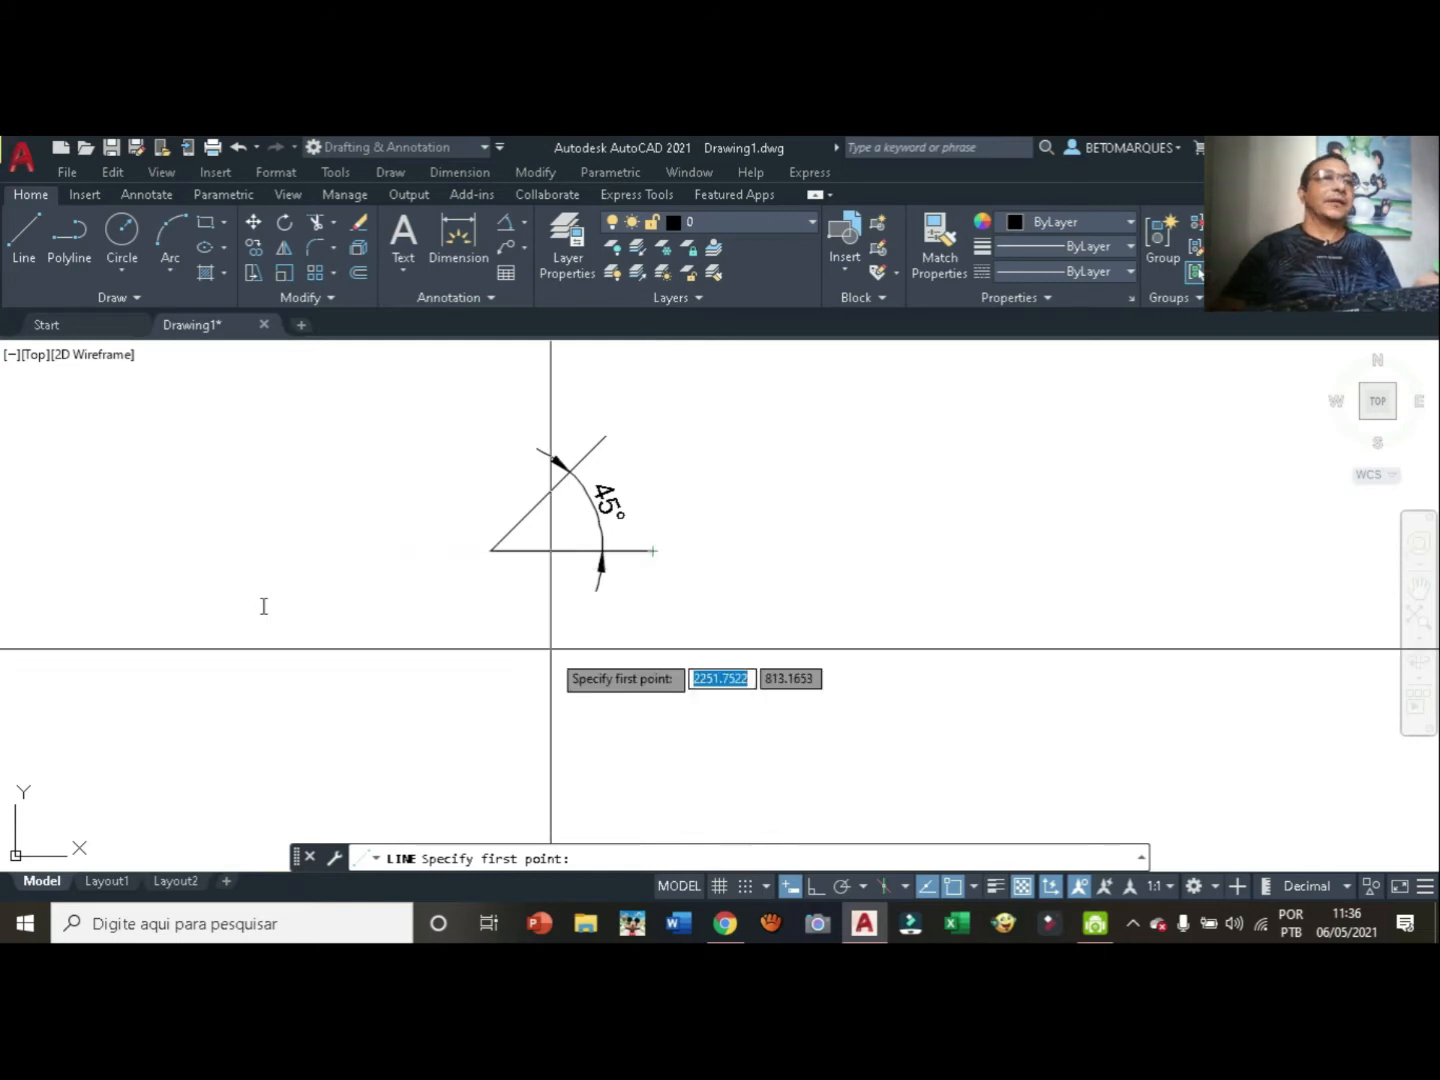
{"action": "left_click", "coordinate": [653, 551]}
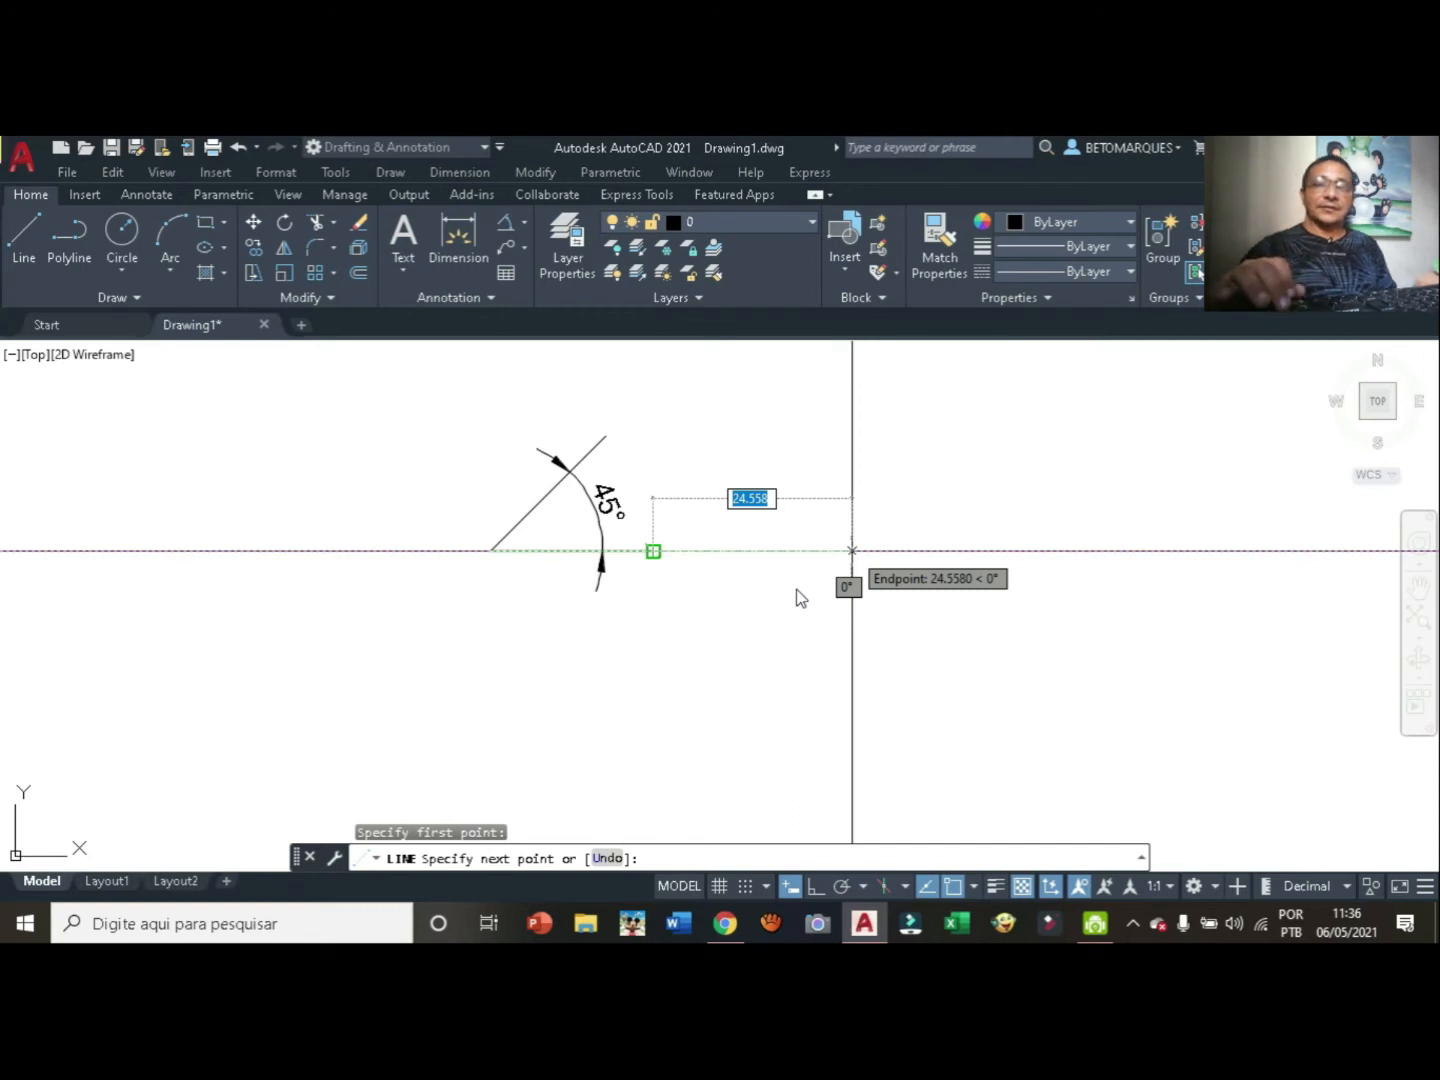
{"action": "type", "text": "20"}
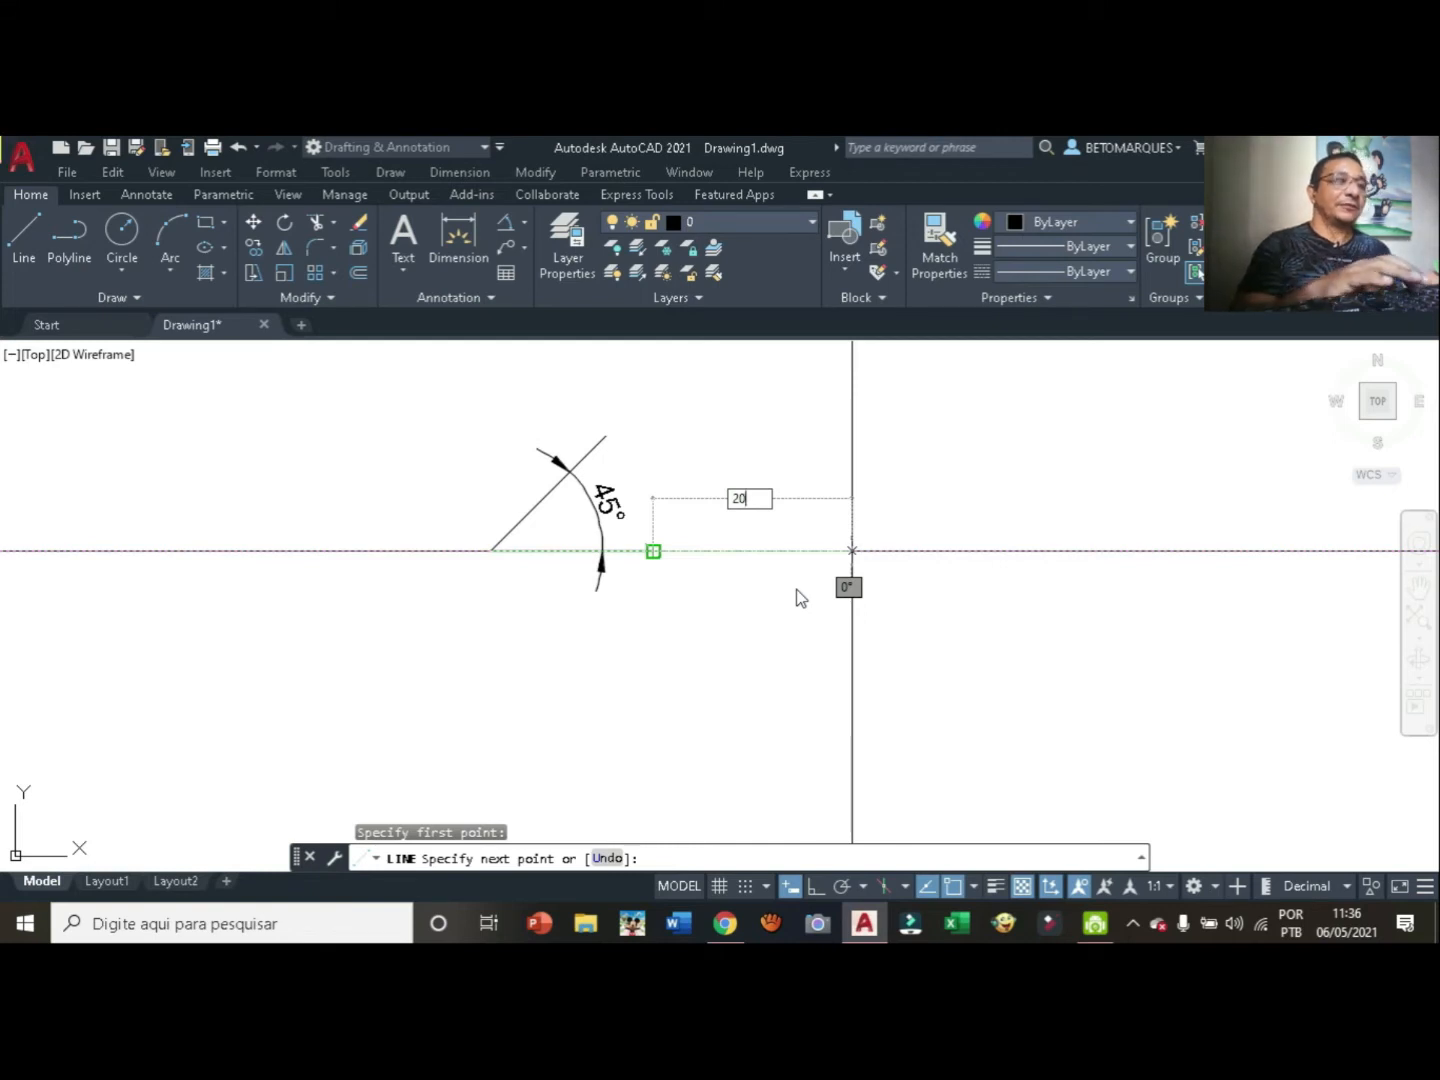
{"action": "key", "text": "Tab"}
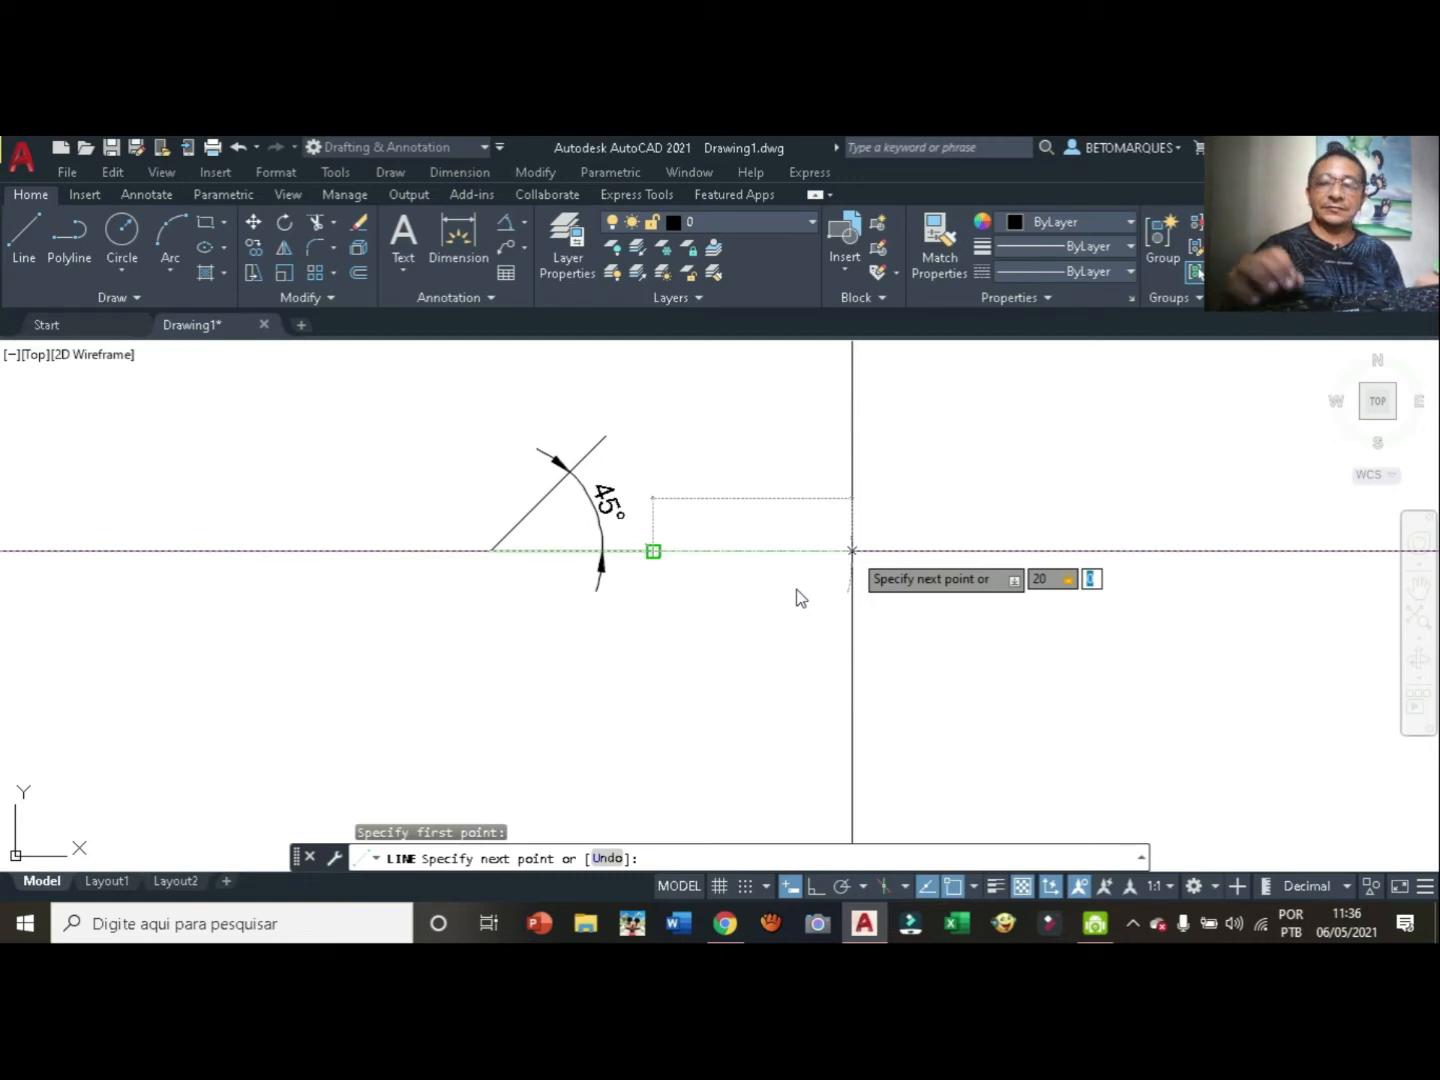
{"action": "type", "text": "20"}
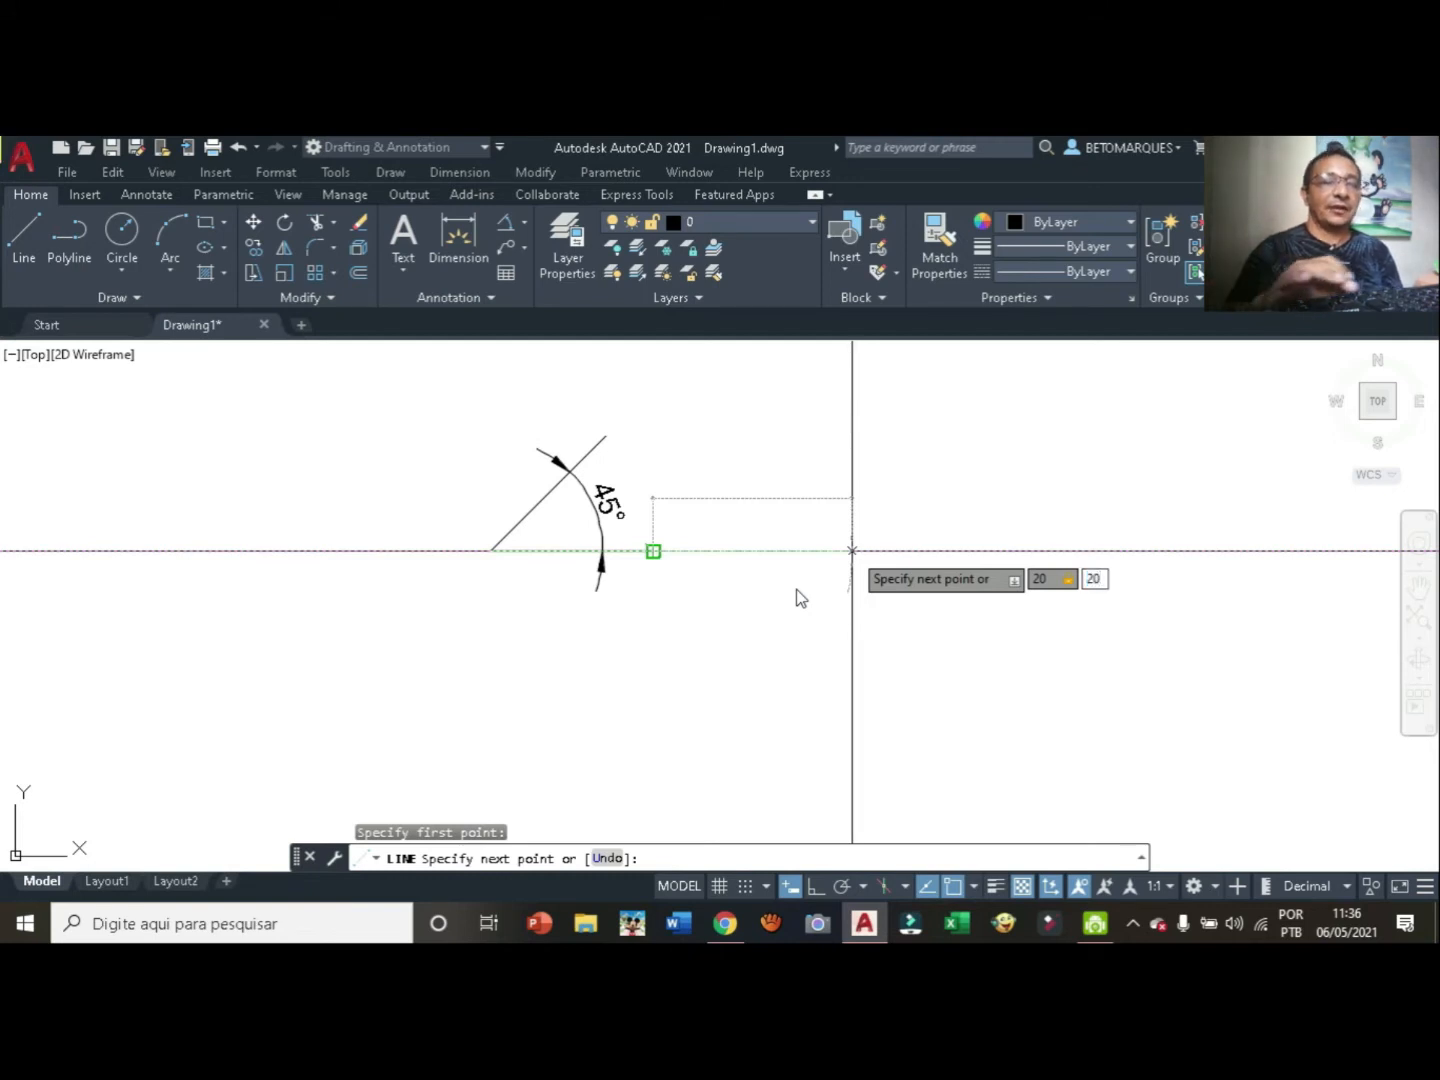
{"action": "key", "text": "Return"}
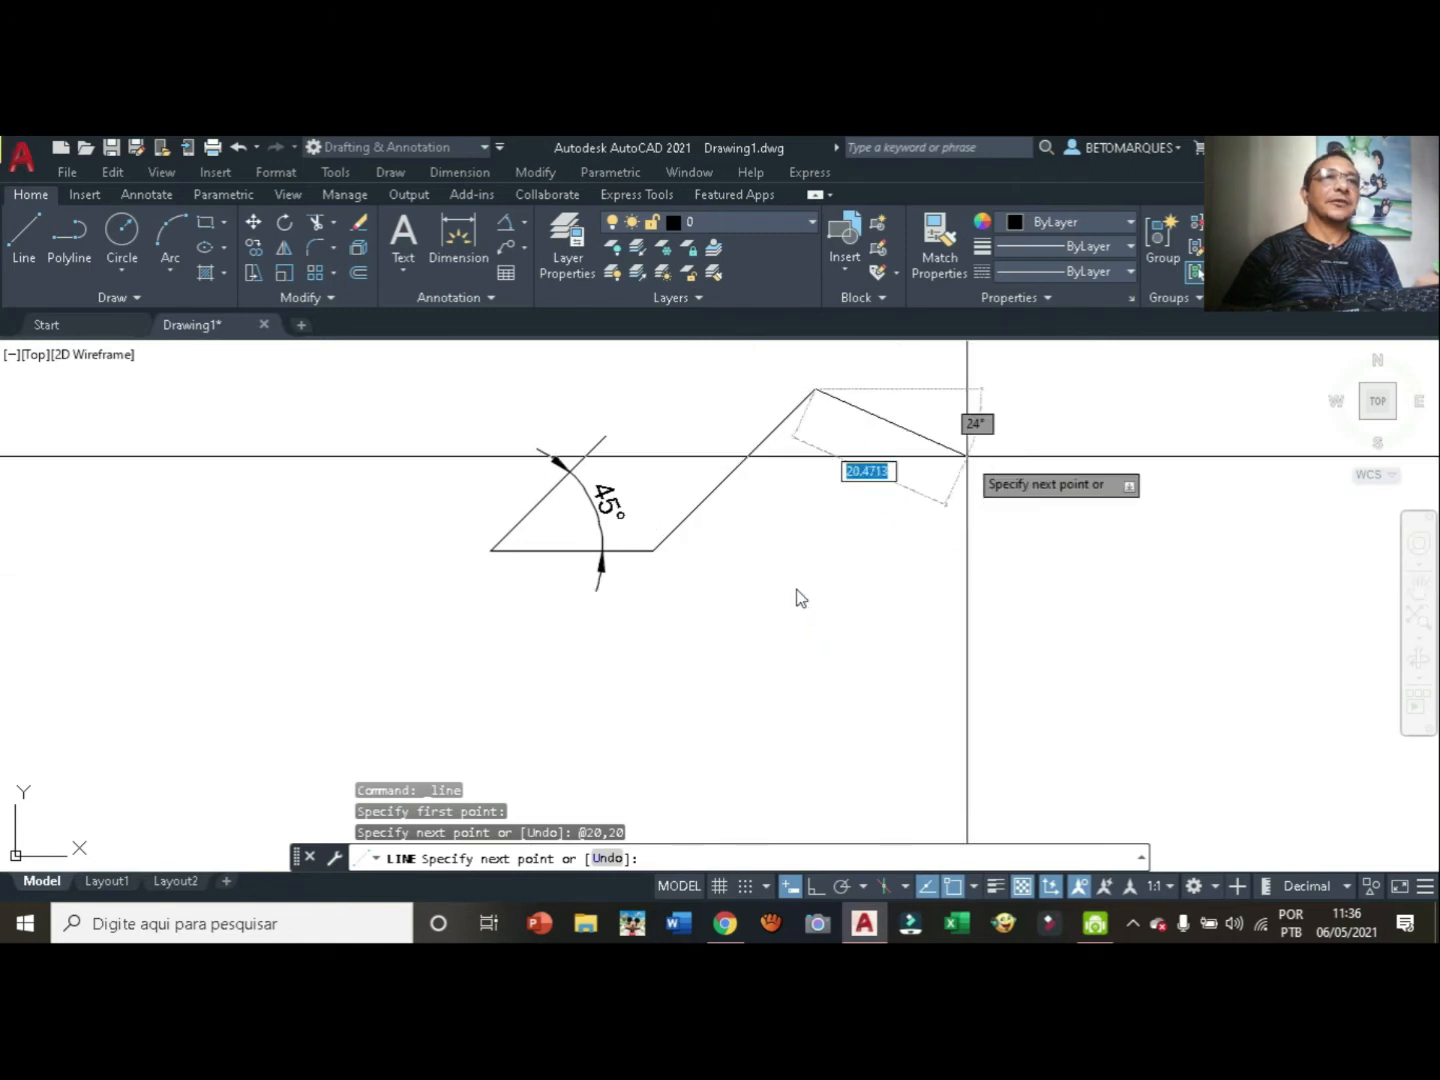
{"action": "right_click", "coordinate": [967, 456]}
{"action": "left_click", "coordinate": [1024, 496]}
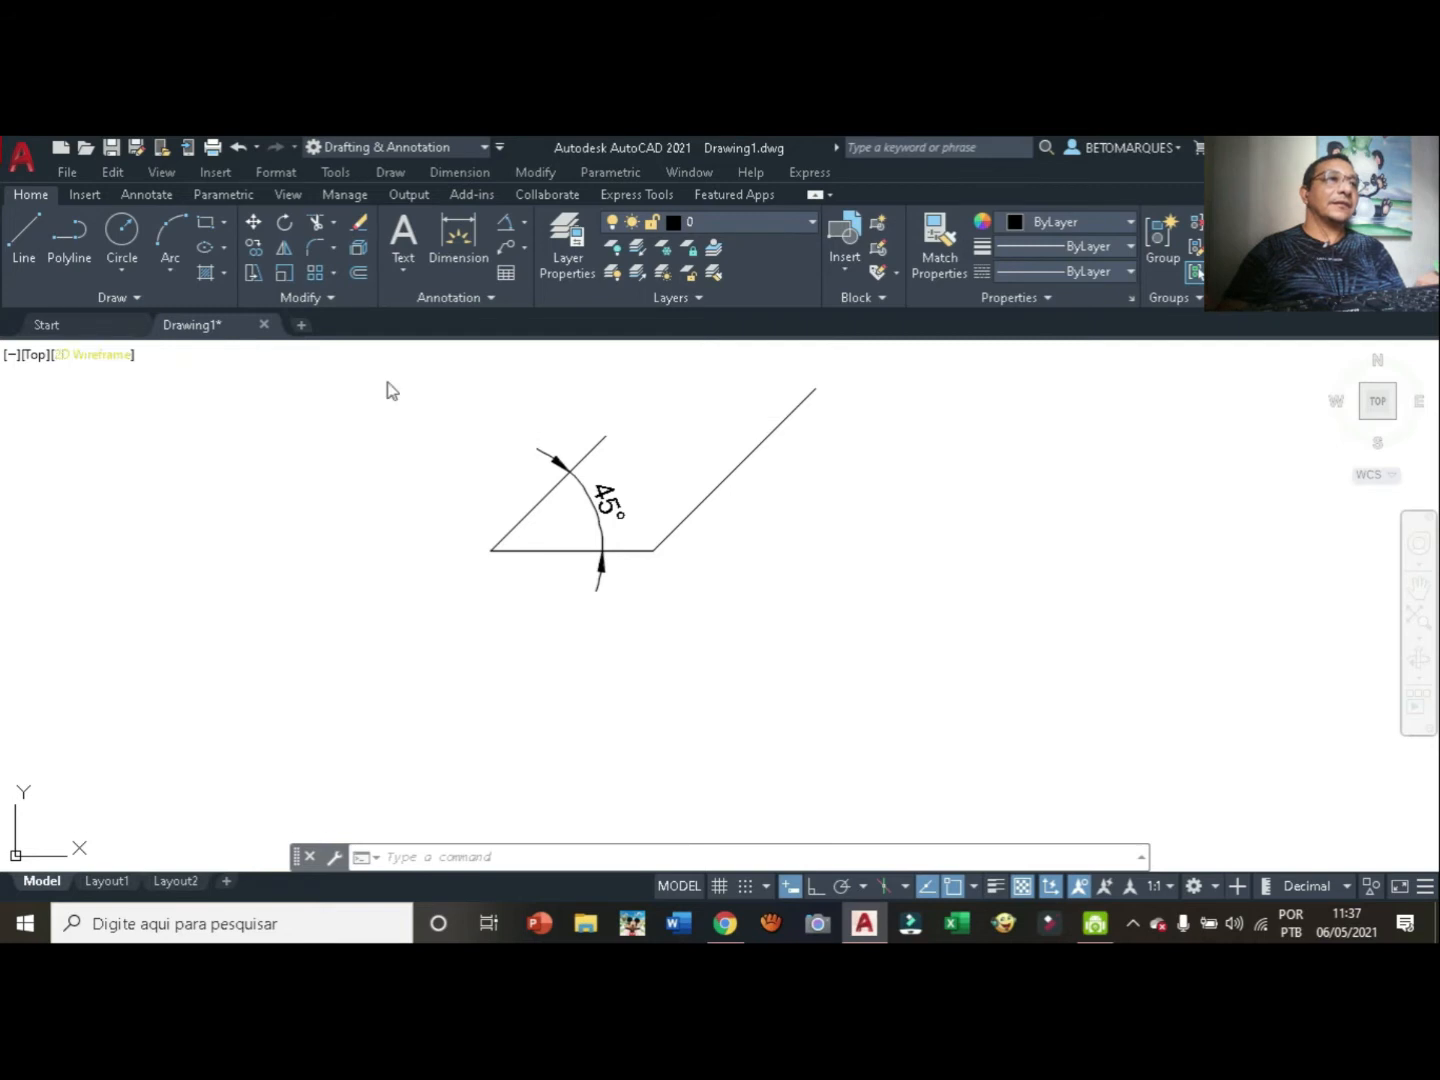
{"action": "left_click", "coordinate": [28, 228]}
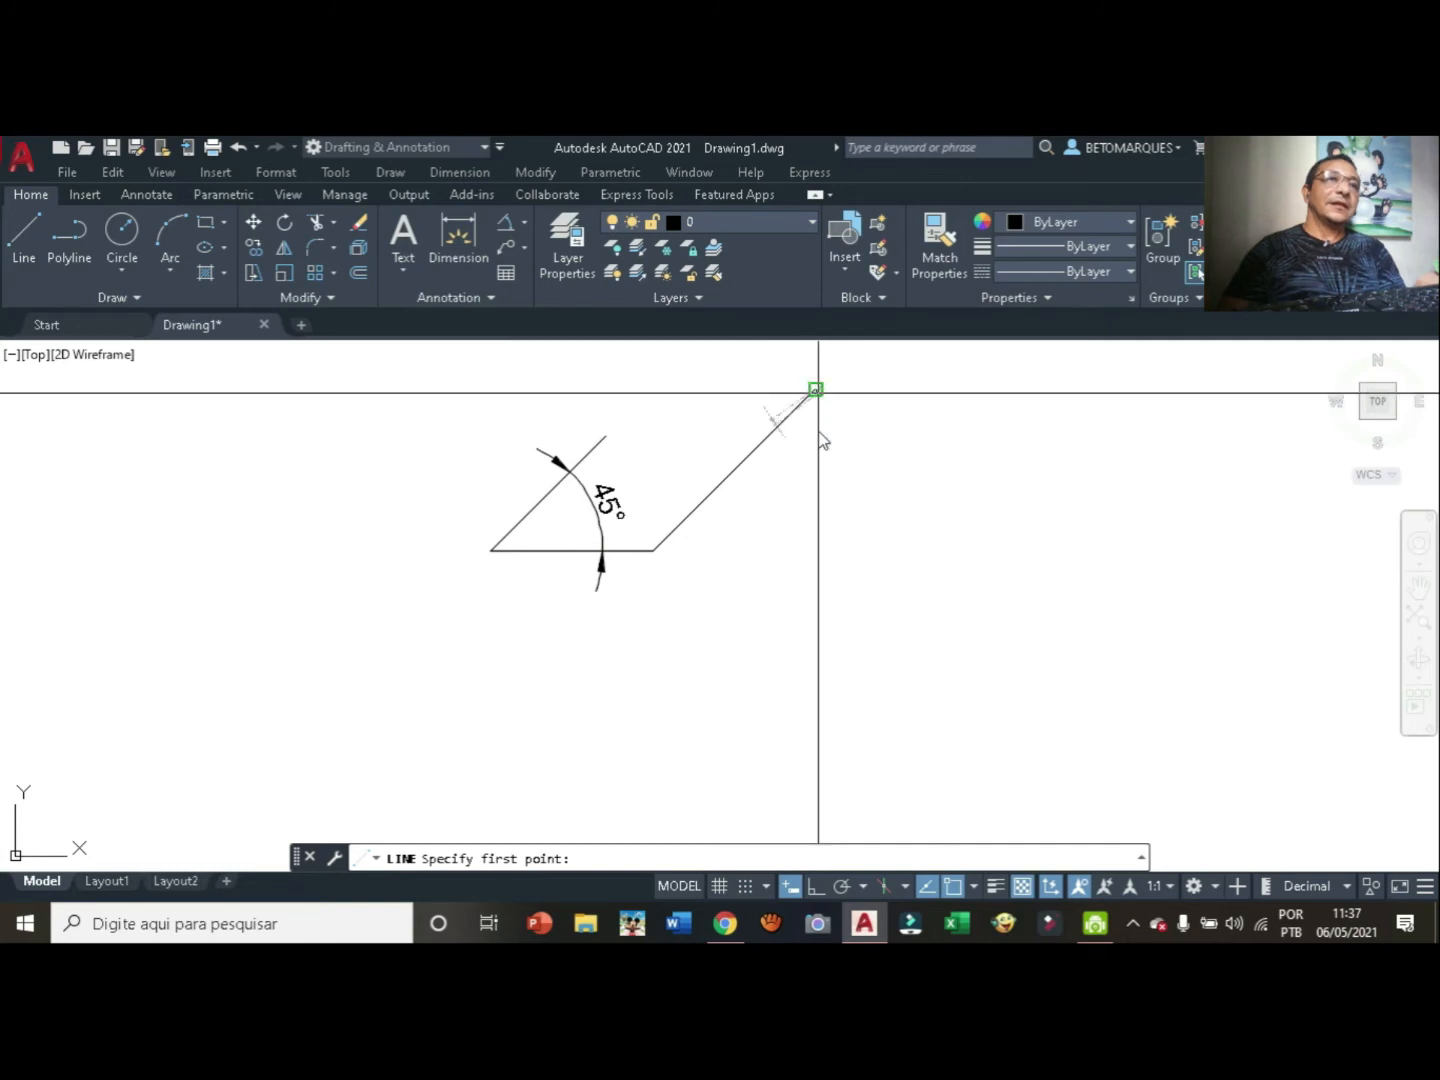
{"action": "left_click", "coordinate": [815, 389]}
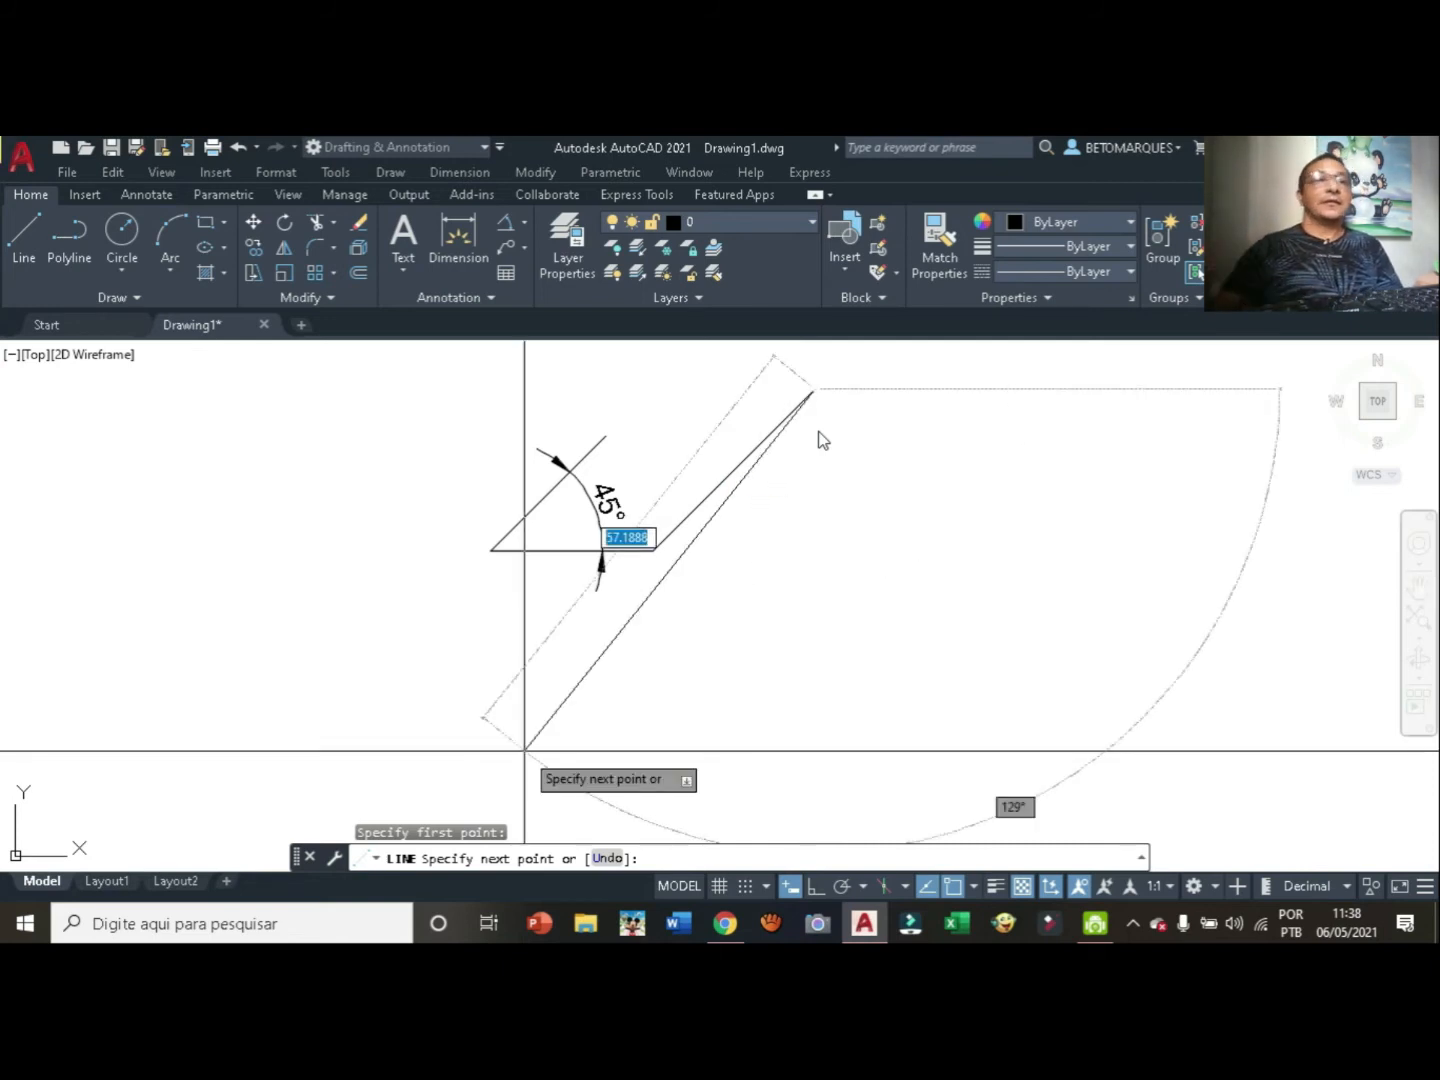
{"action": "left_click", "coordinate": [815, 390]}
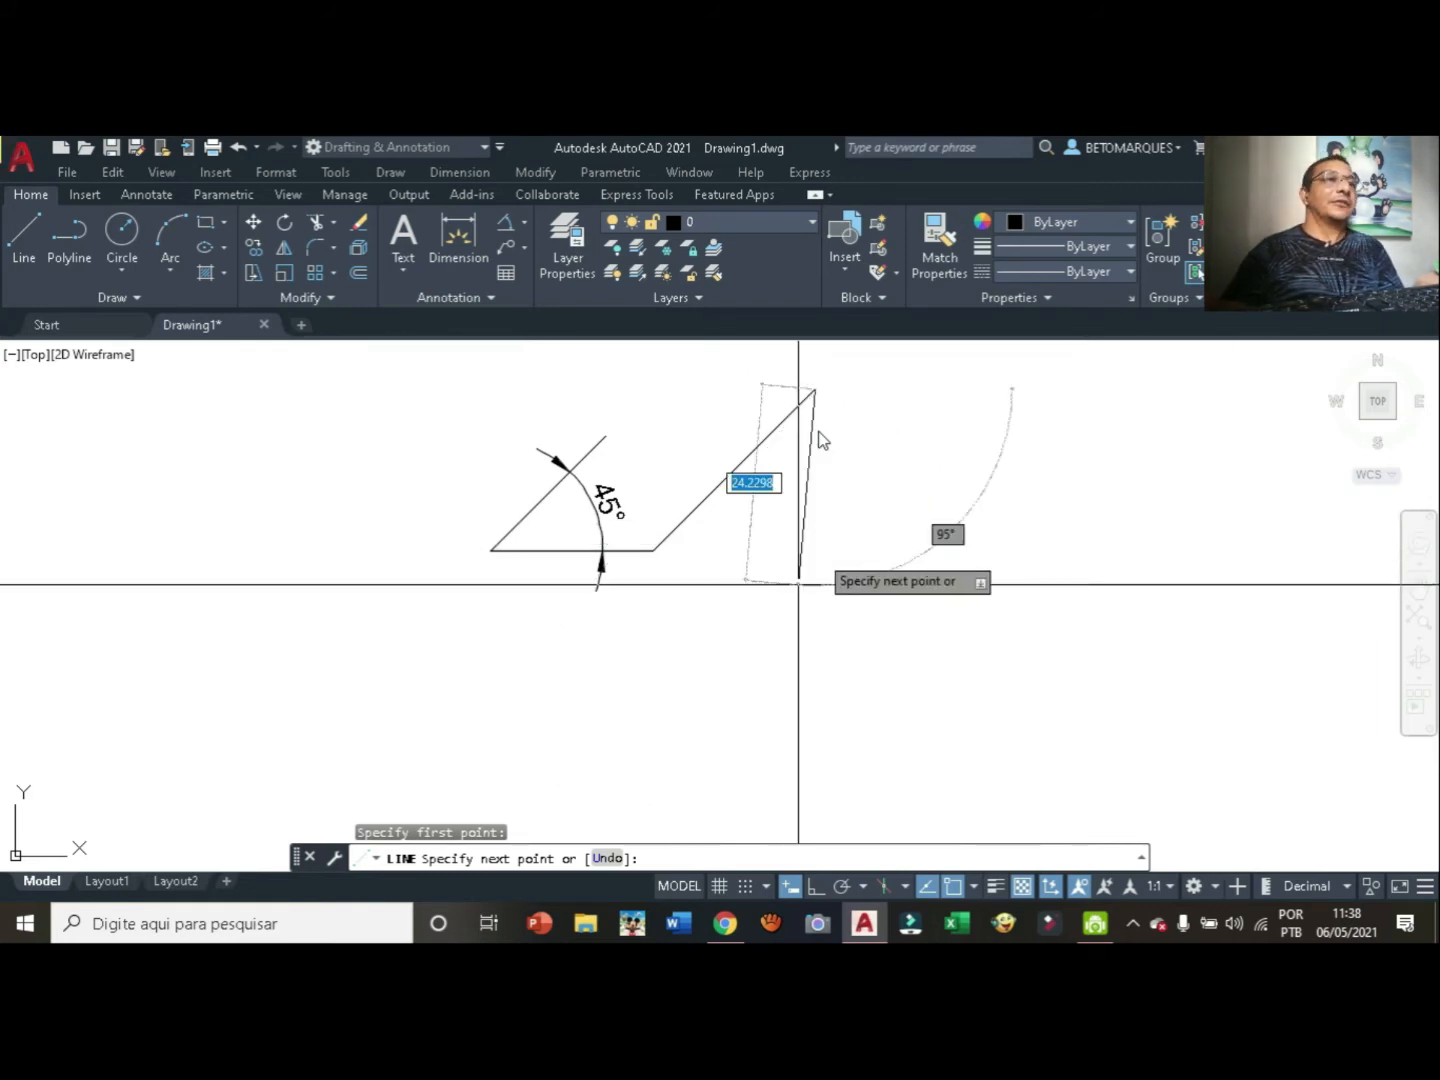
{"action": "right_click", "coordinate": [818, 553]}
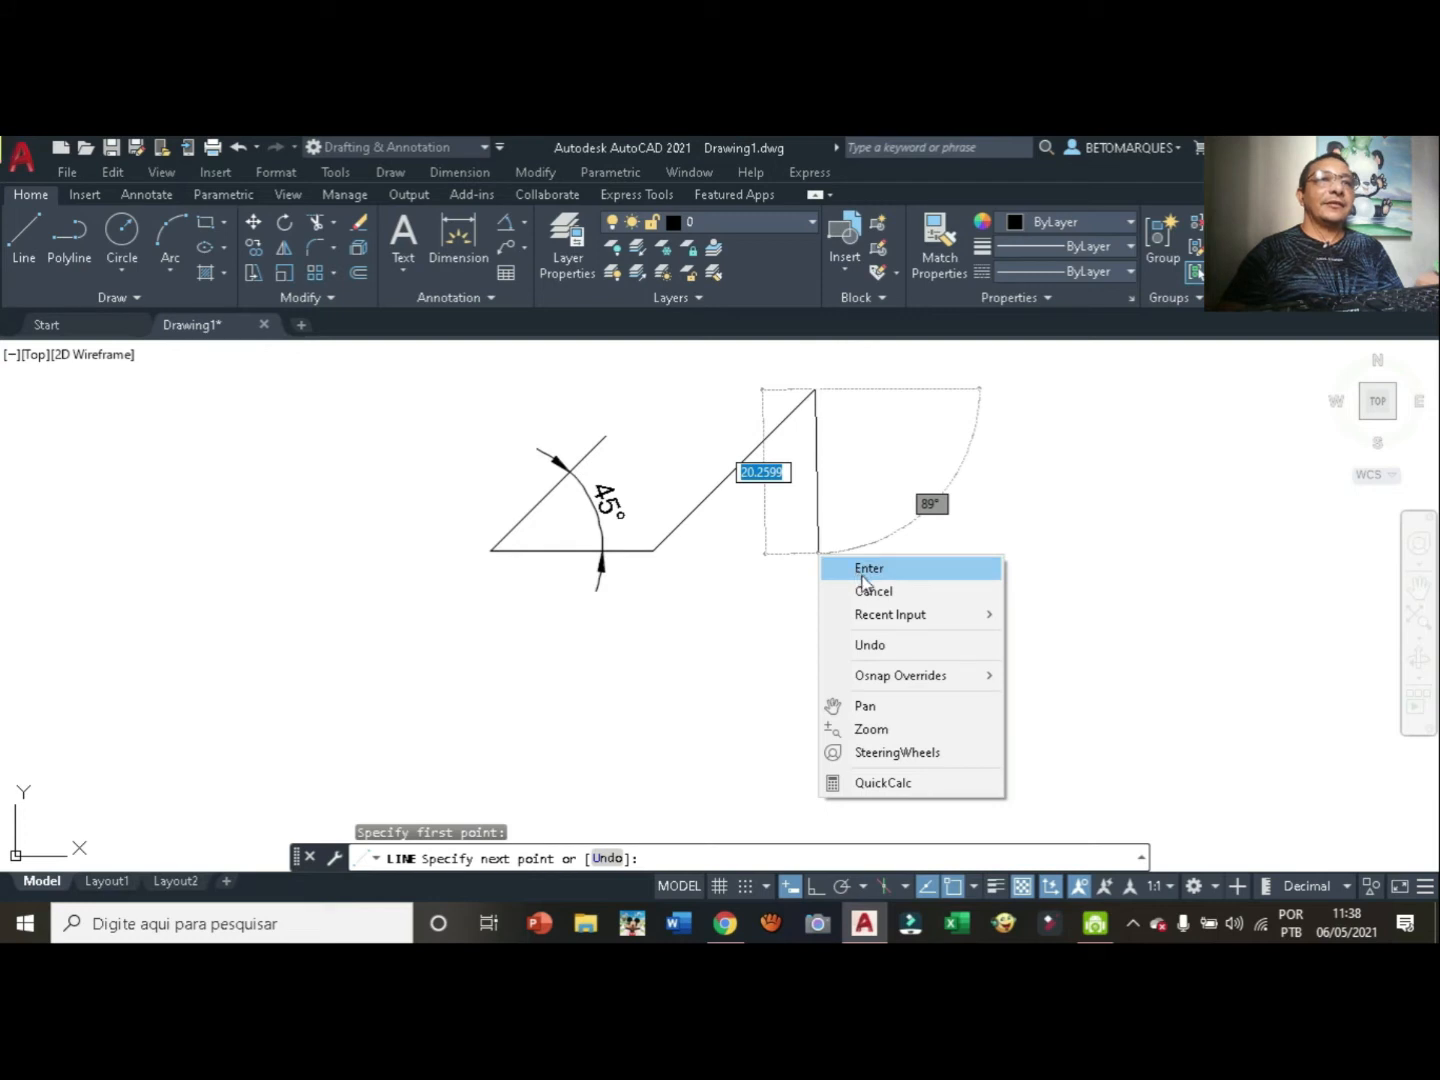
{"action": "left_click", "coordinate": [891, 593]}
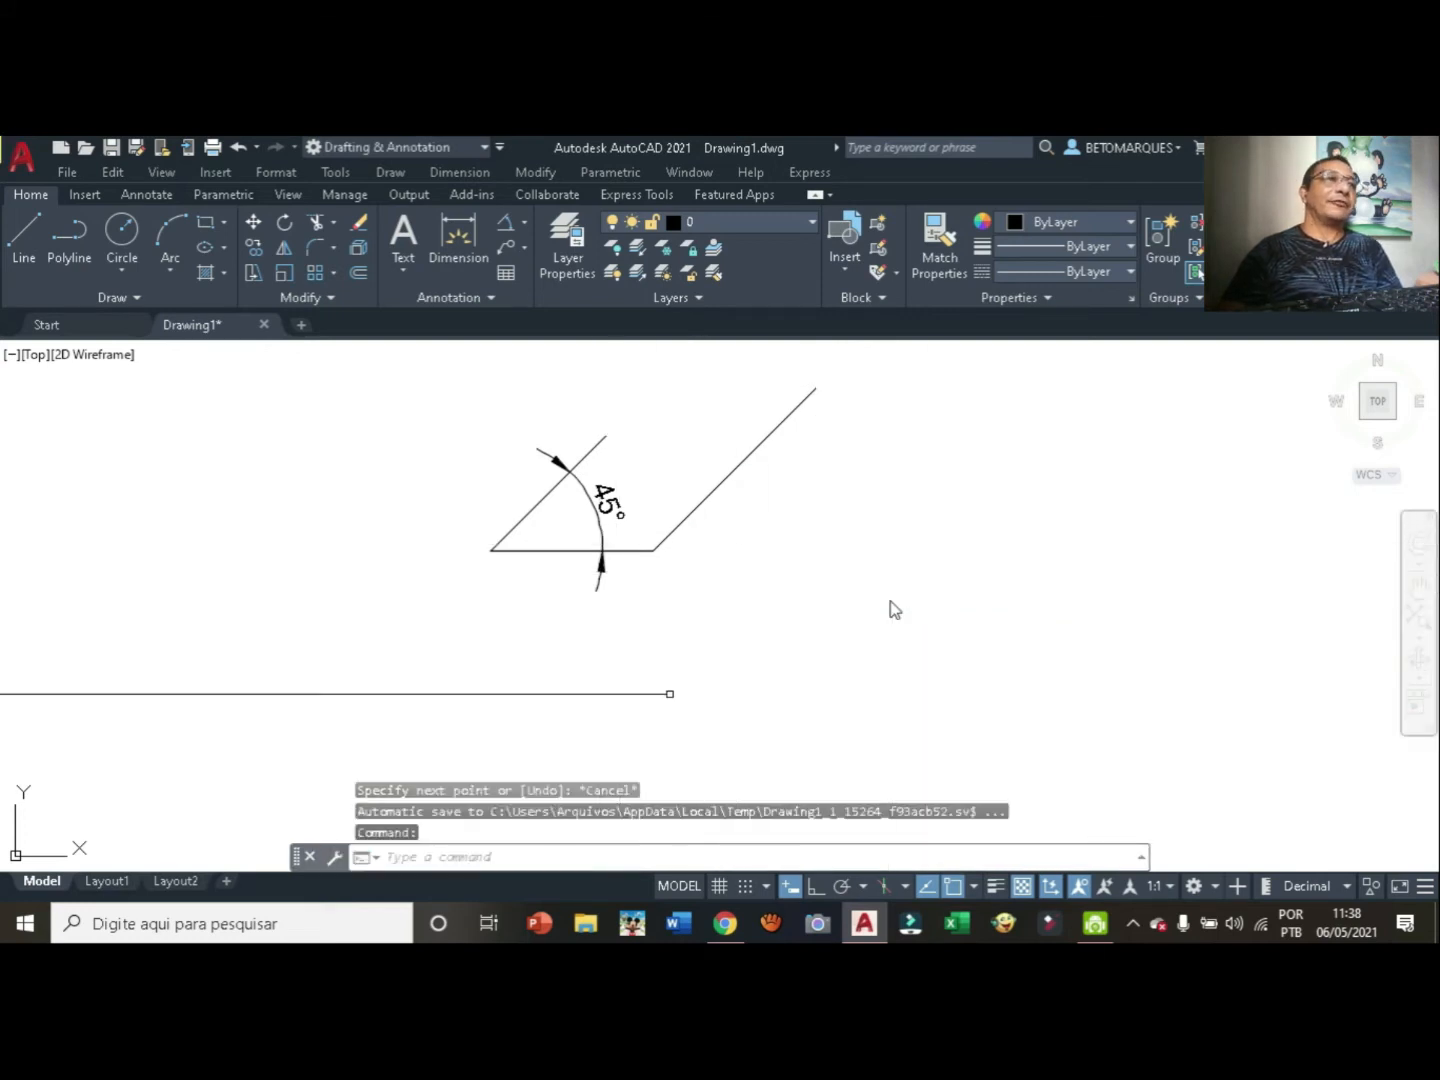
{"action": "left_click", "coordinate": [28, 220]}
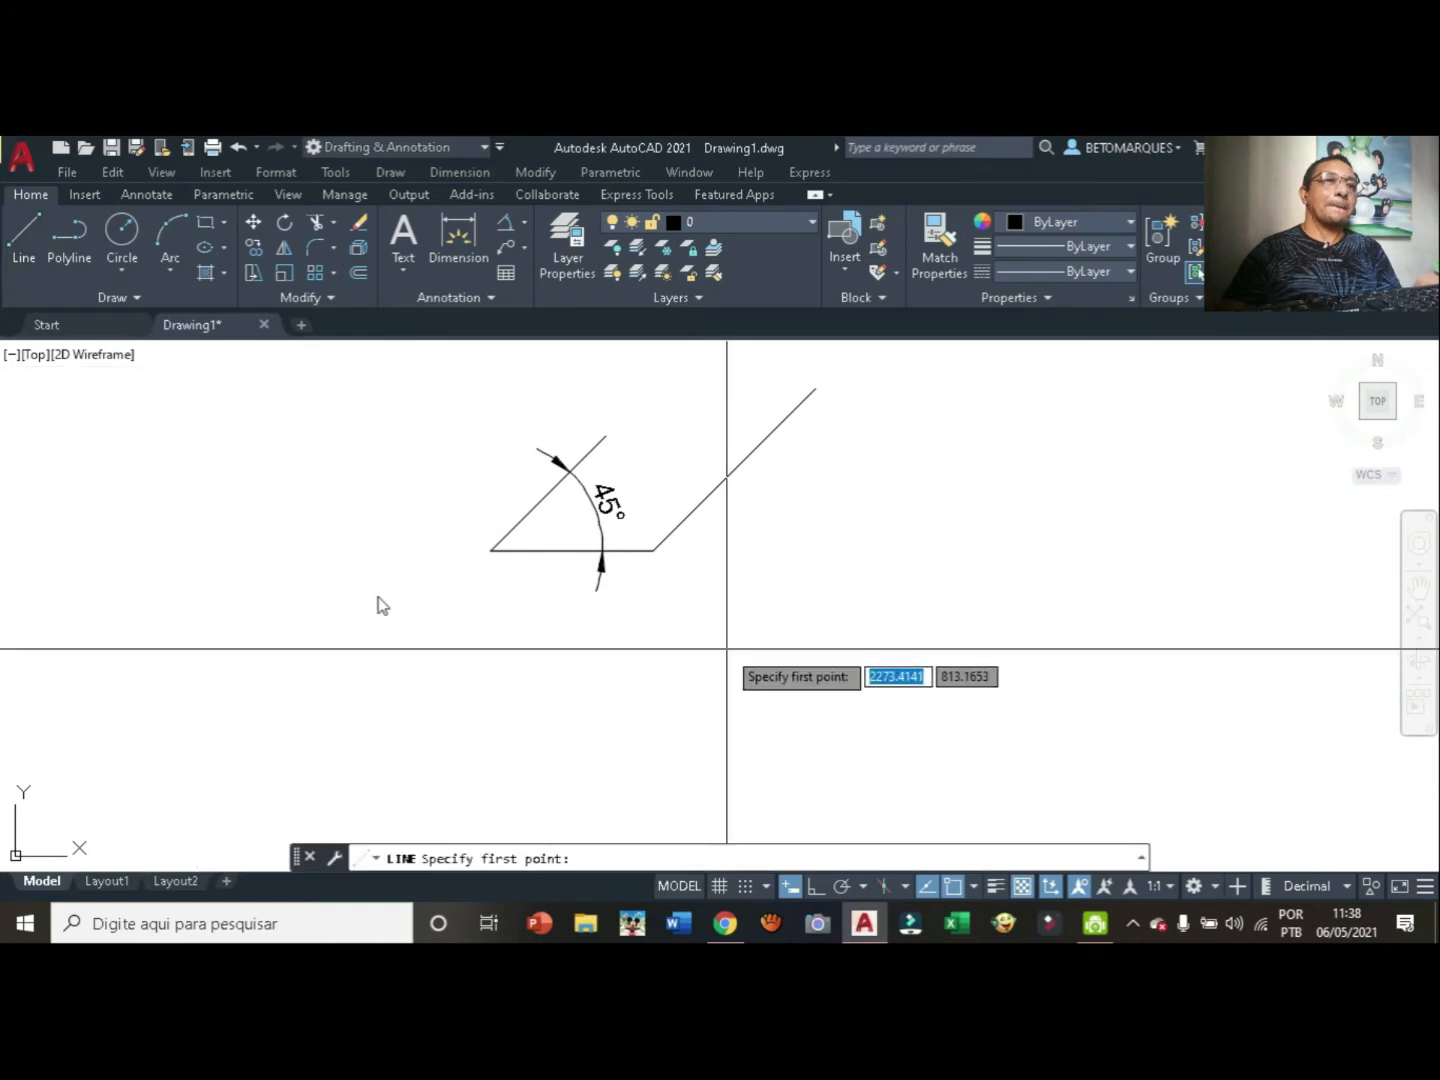
{"action": "left_click", "coordinate": [729, 651]}
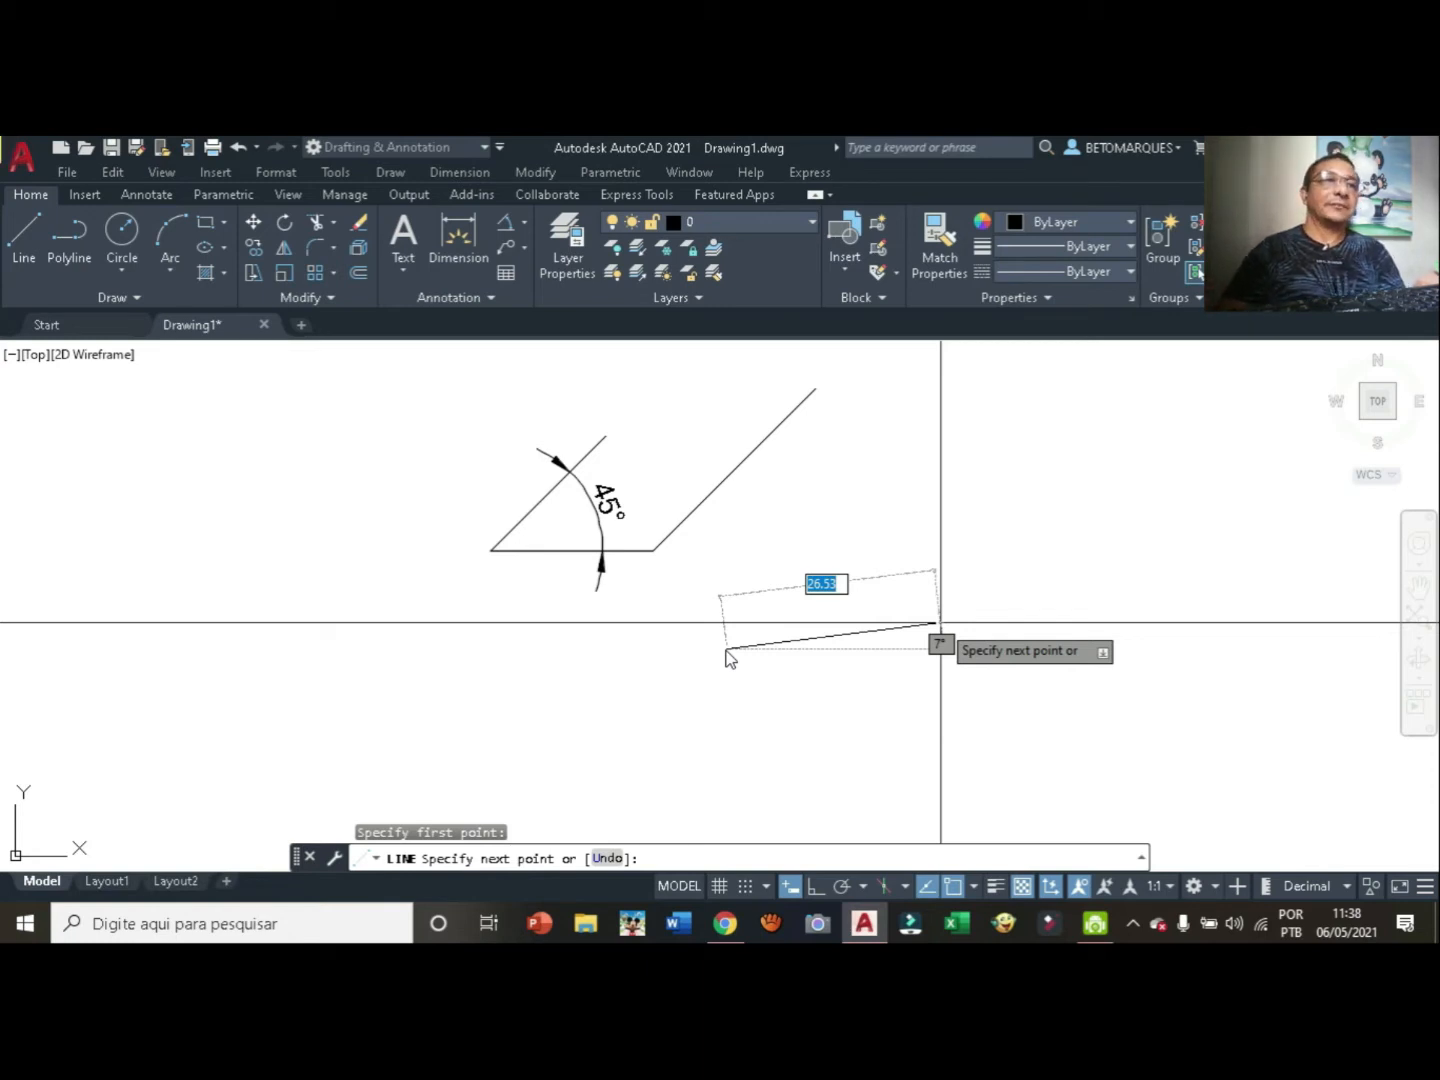
{"action": "right_click", "coordinate": [526, 640]}
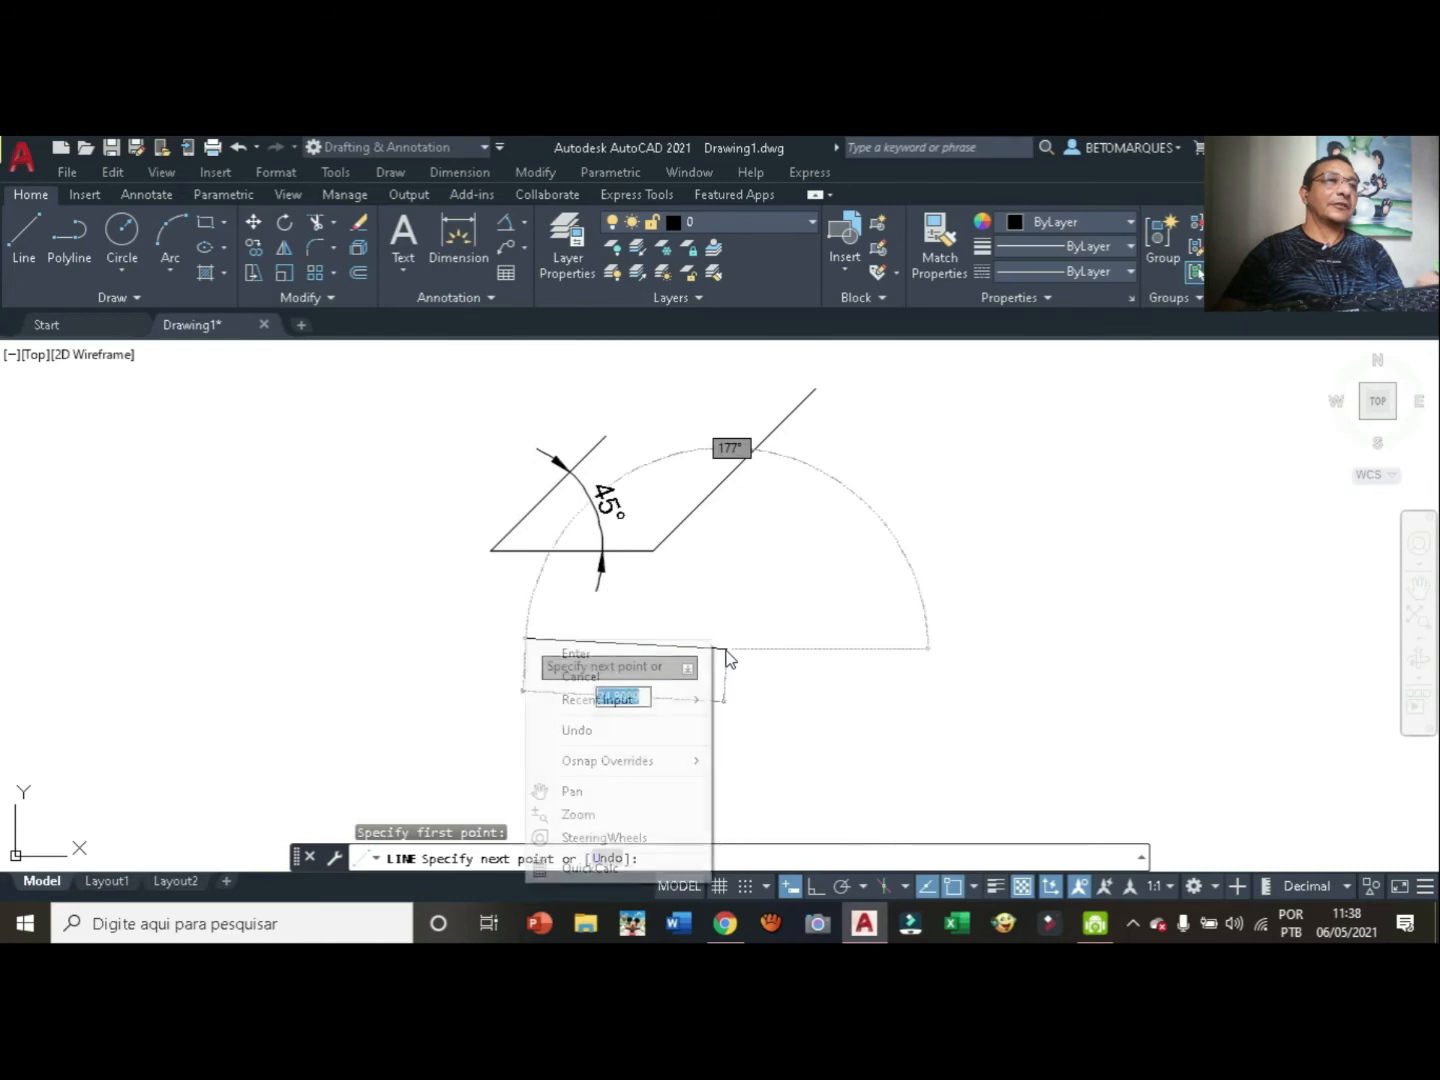
{"action": "left_click", "coordinate": [655, 672]}
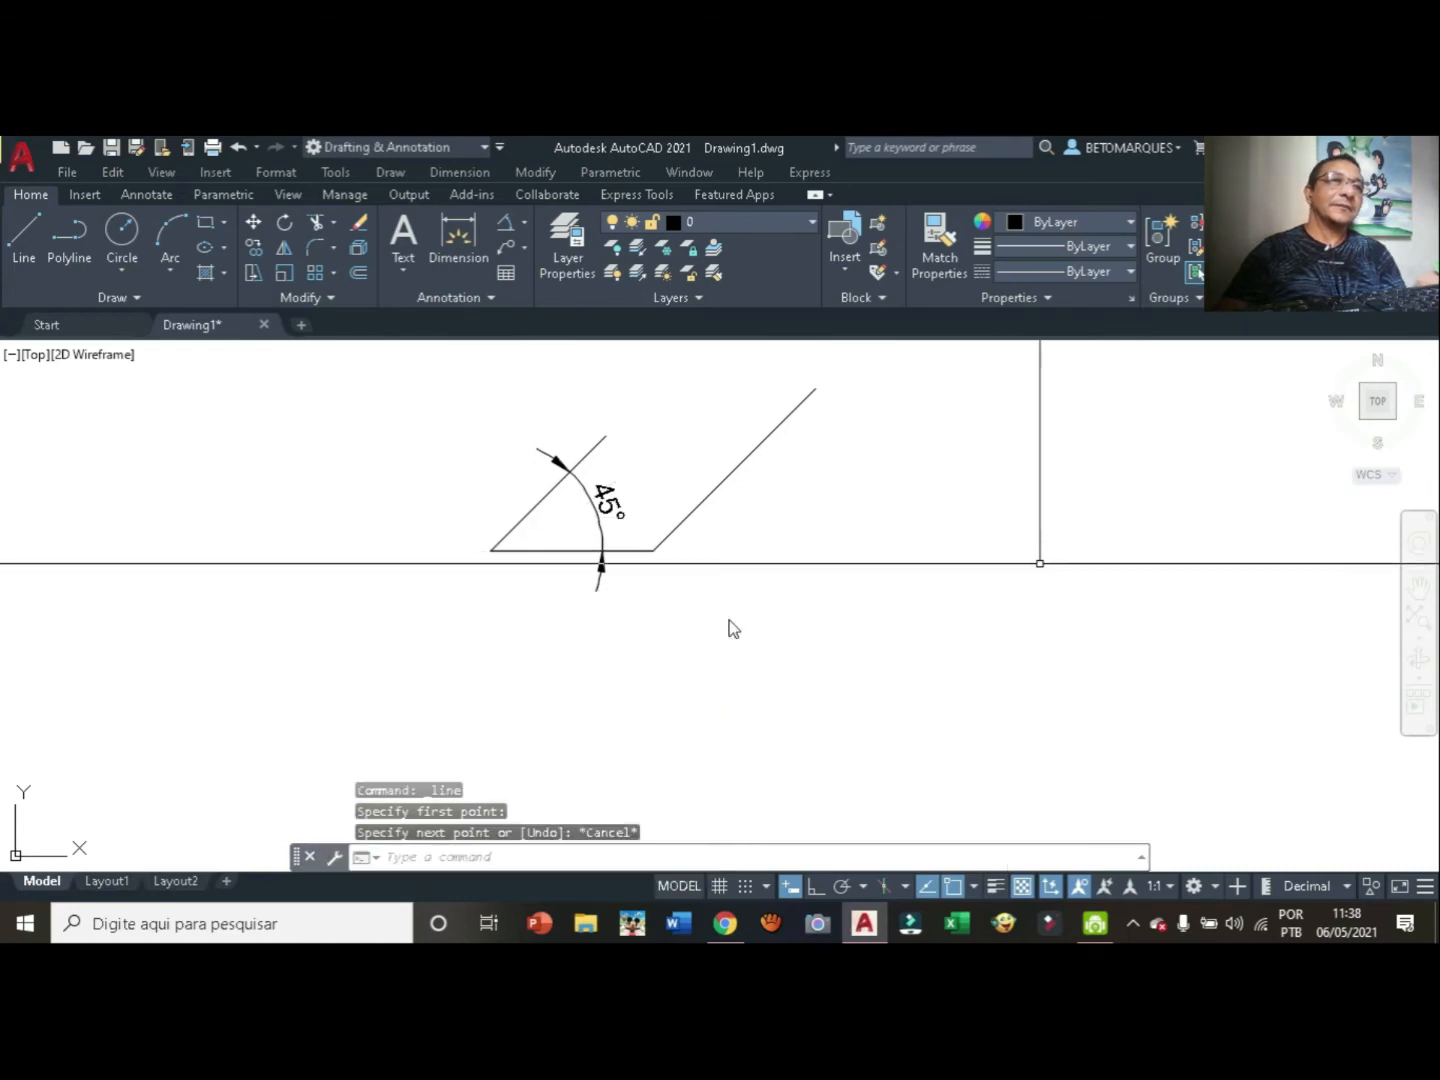
Open the Dynamic Input drafting settings and review the pointer input format and visibility options without changing them.
{"action": "right_click", "coordinate": [797, 897]}
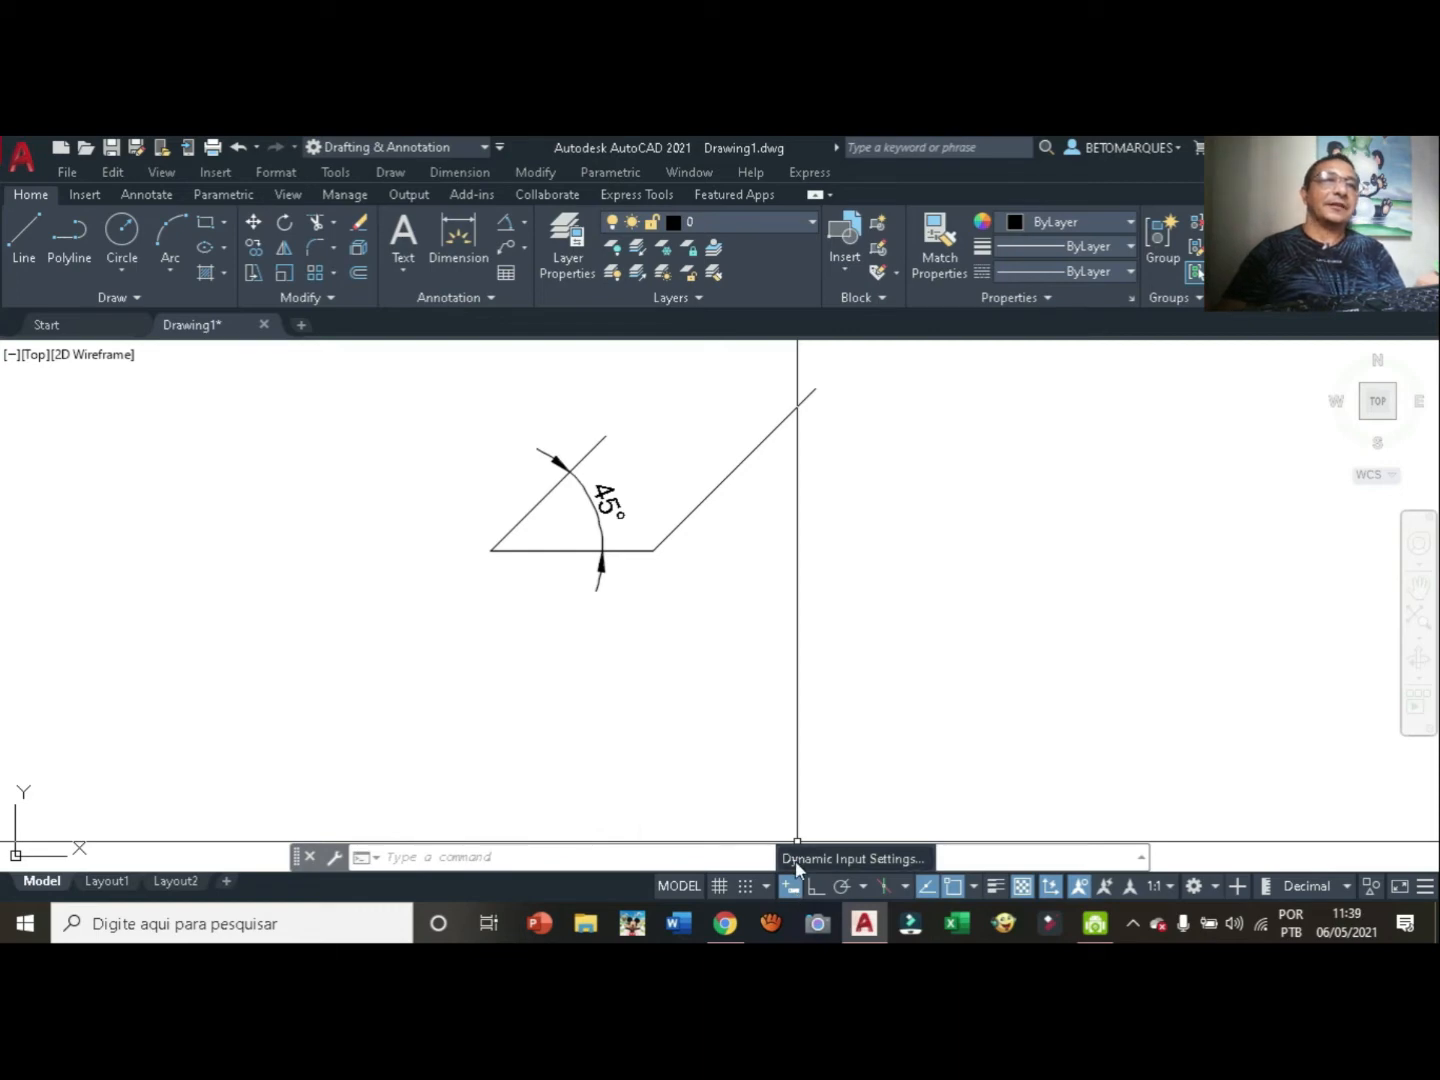
{"action": "left_click", "coordinate": [795, 860]}
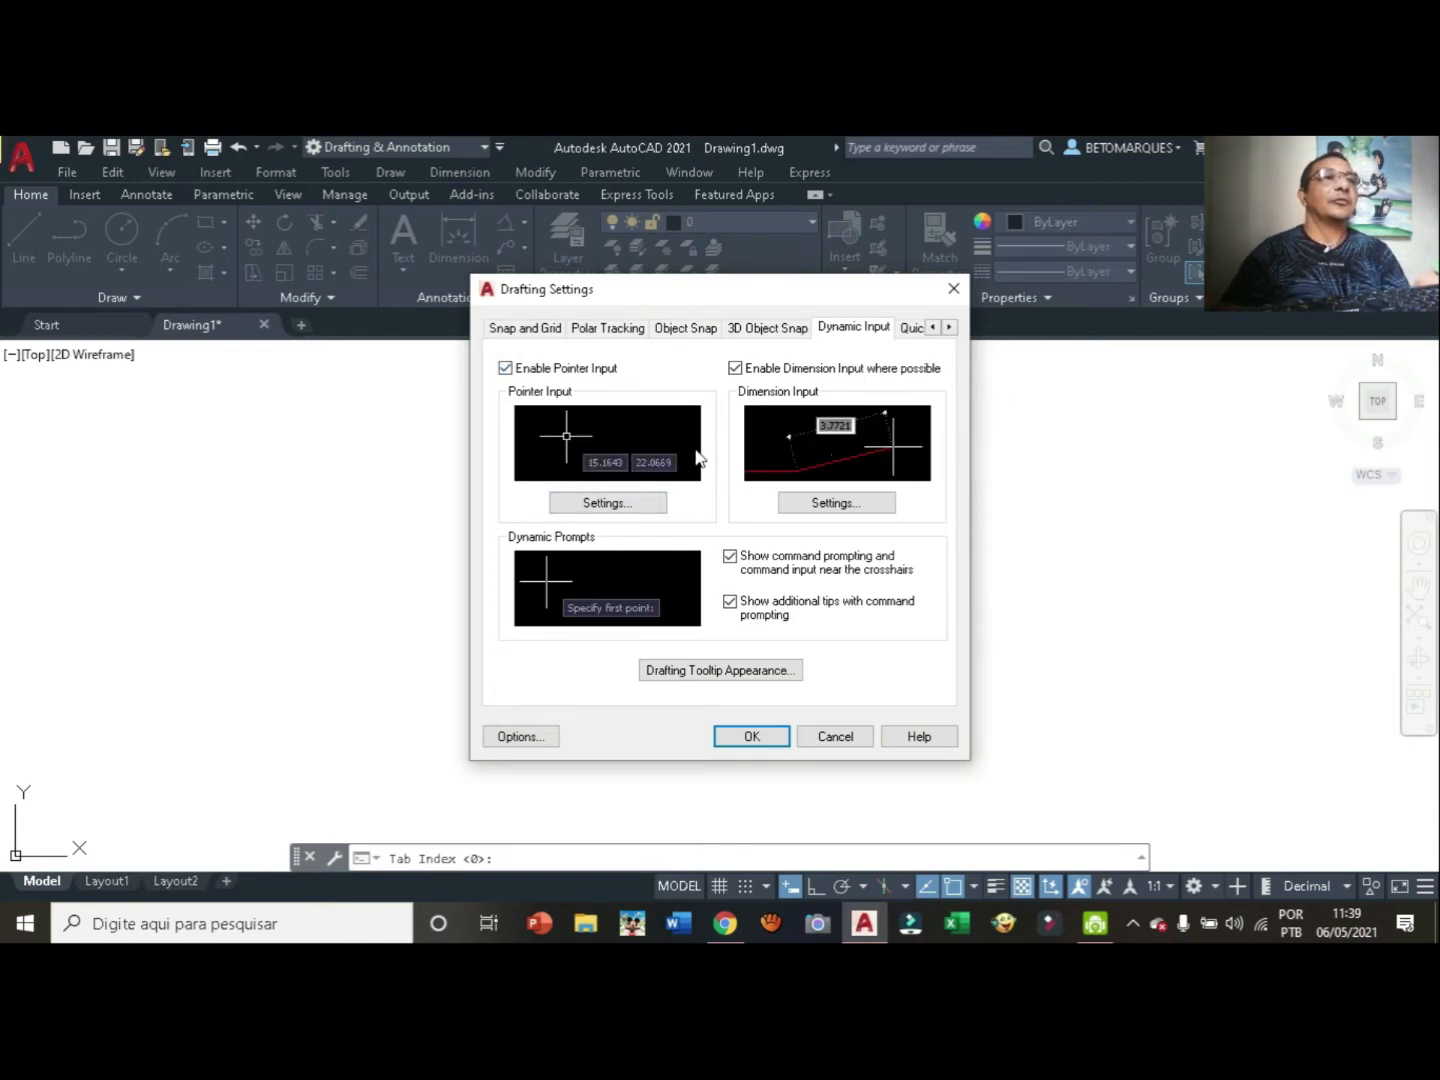
{"action": "left_click", "coordinate": [609, 508]}
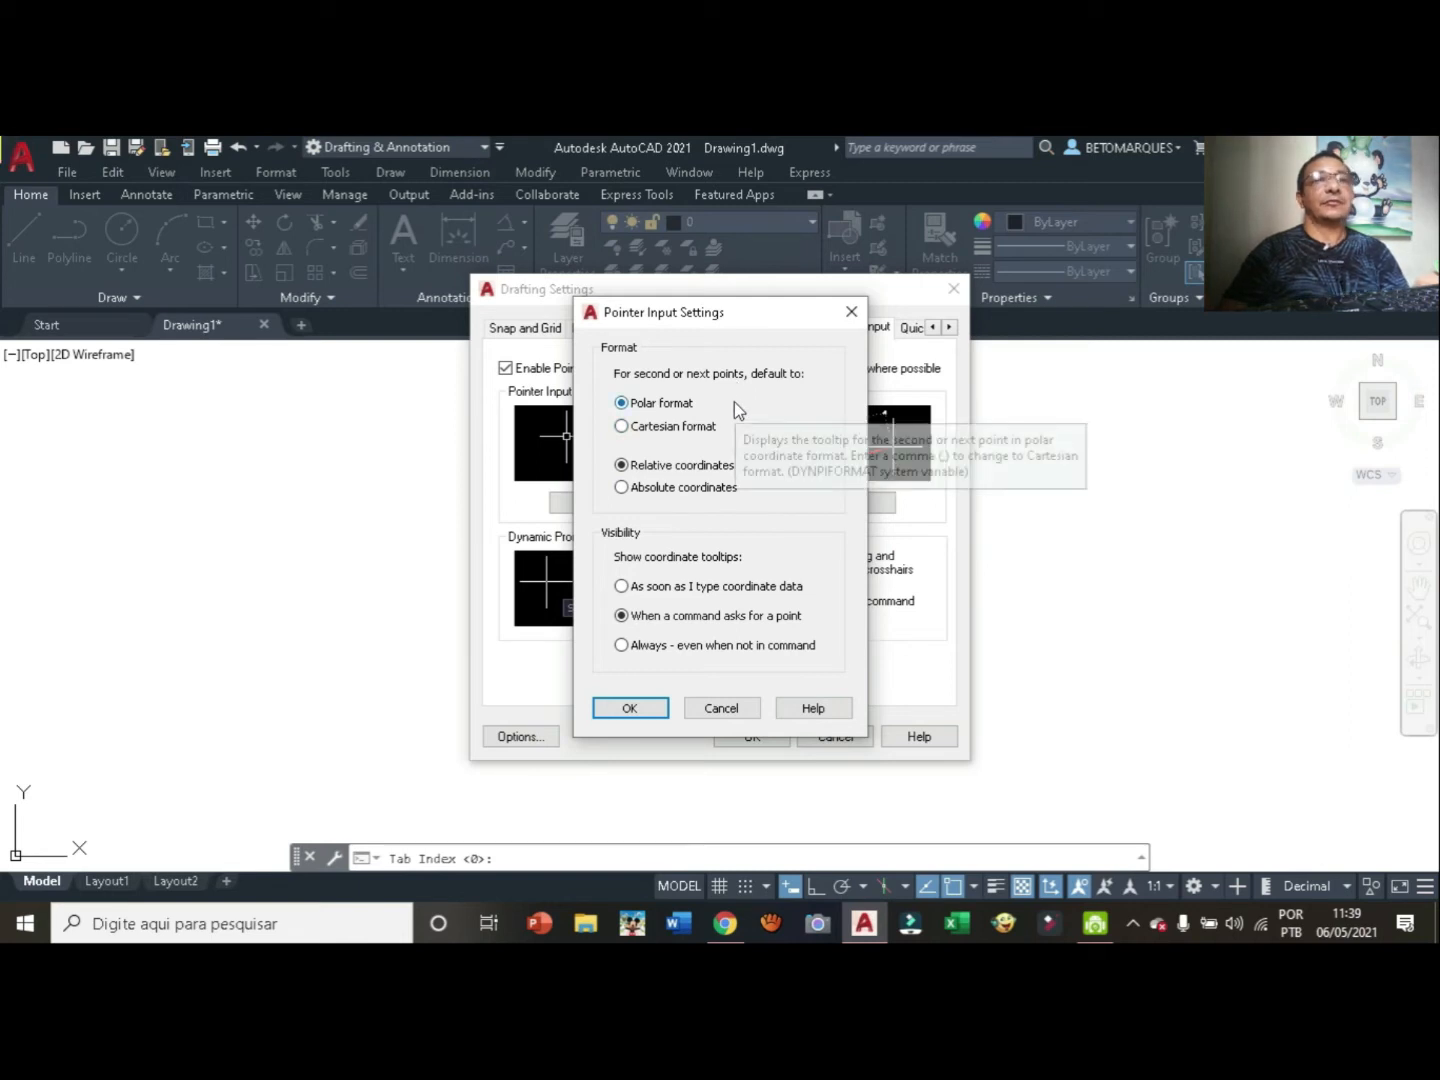
{"action": "left_click", "coordinate": [722, 708]}
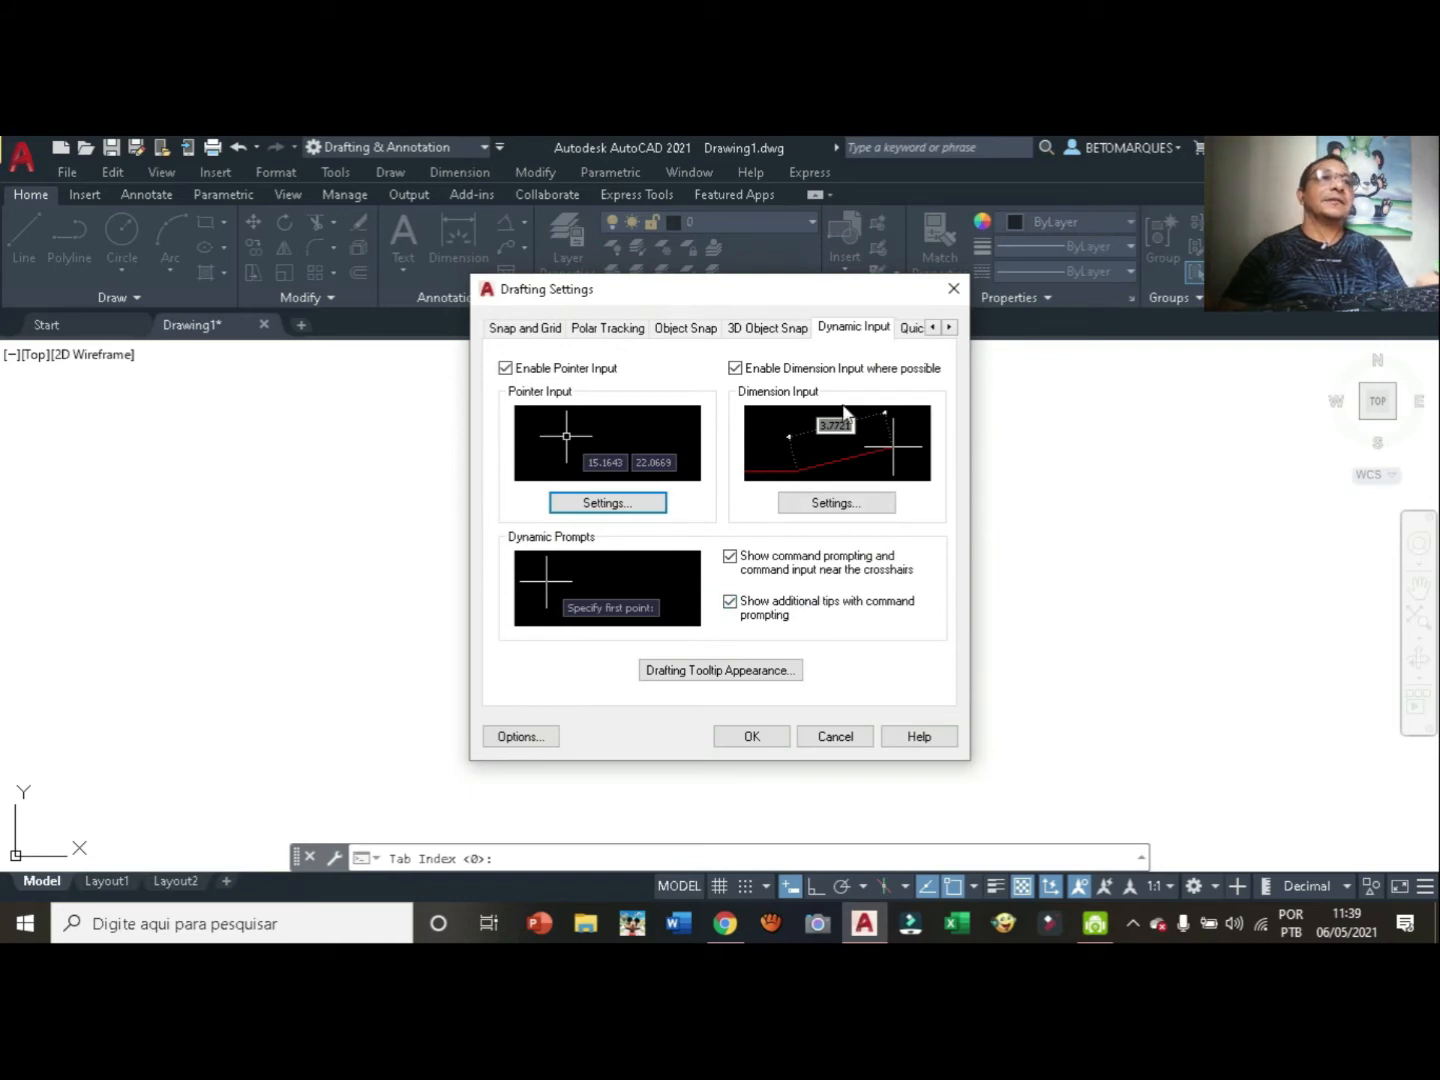
Review the dimension input options for grip-stretching, including the choice of several simultaneous fields, and discard any change.
{"action": "left_click", "coordinate": [838, 503]}
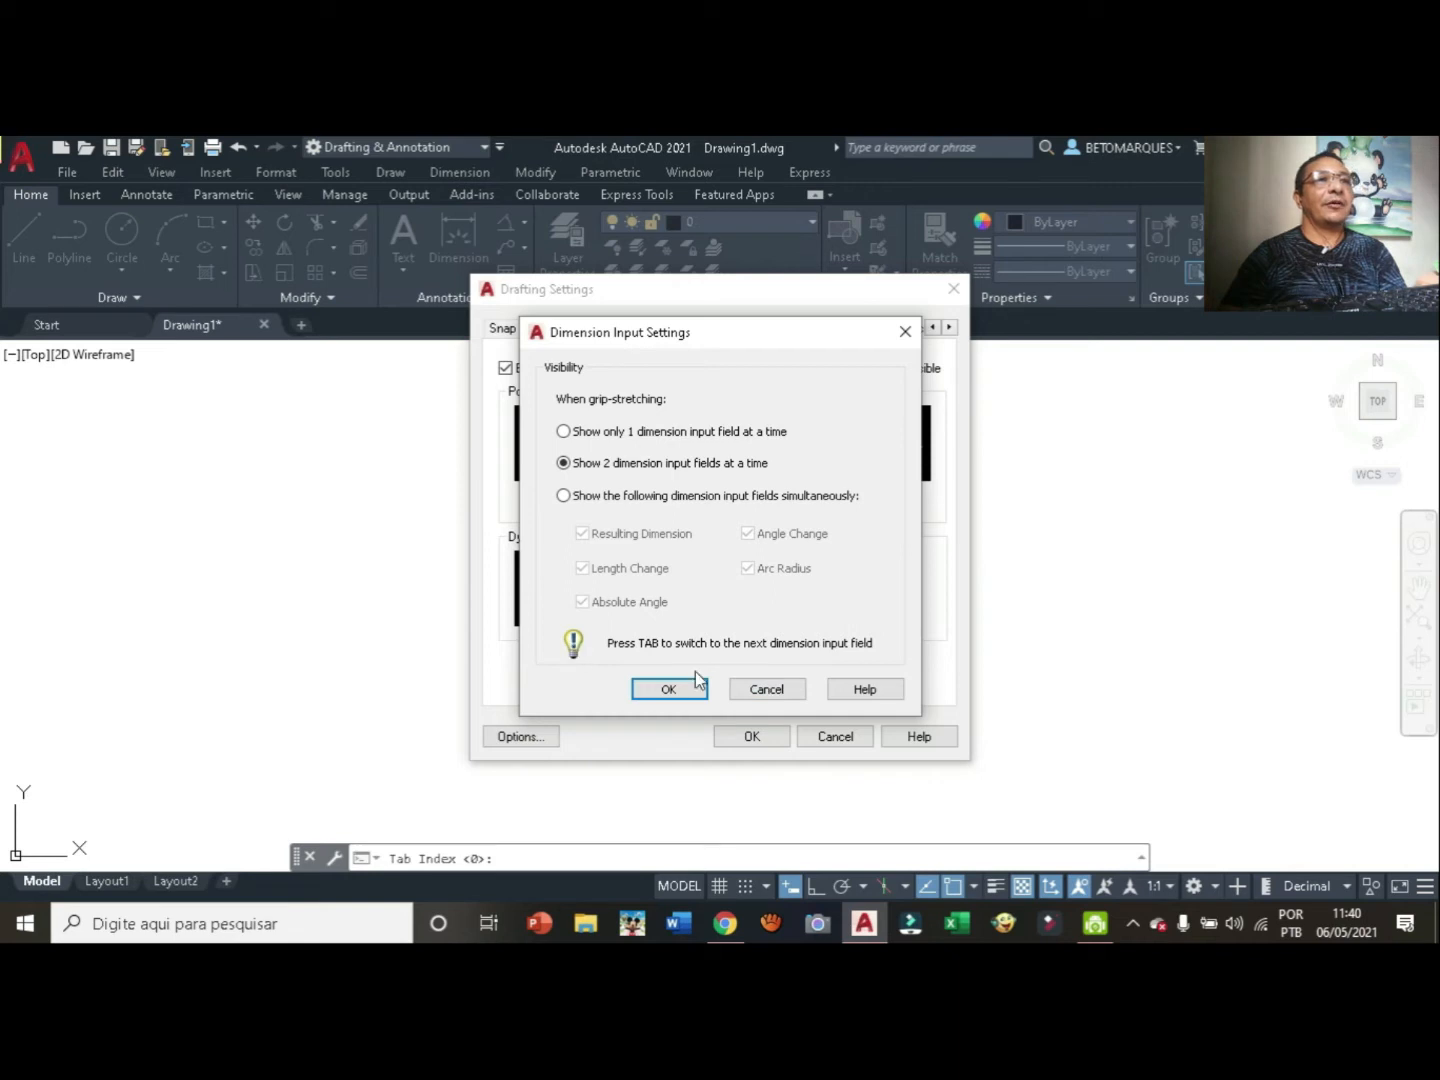
{"action": "left_click", "coordinate": [565, 496]}
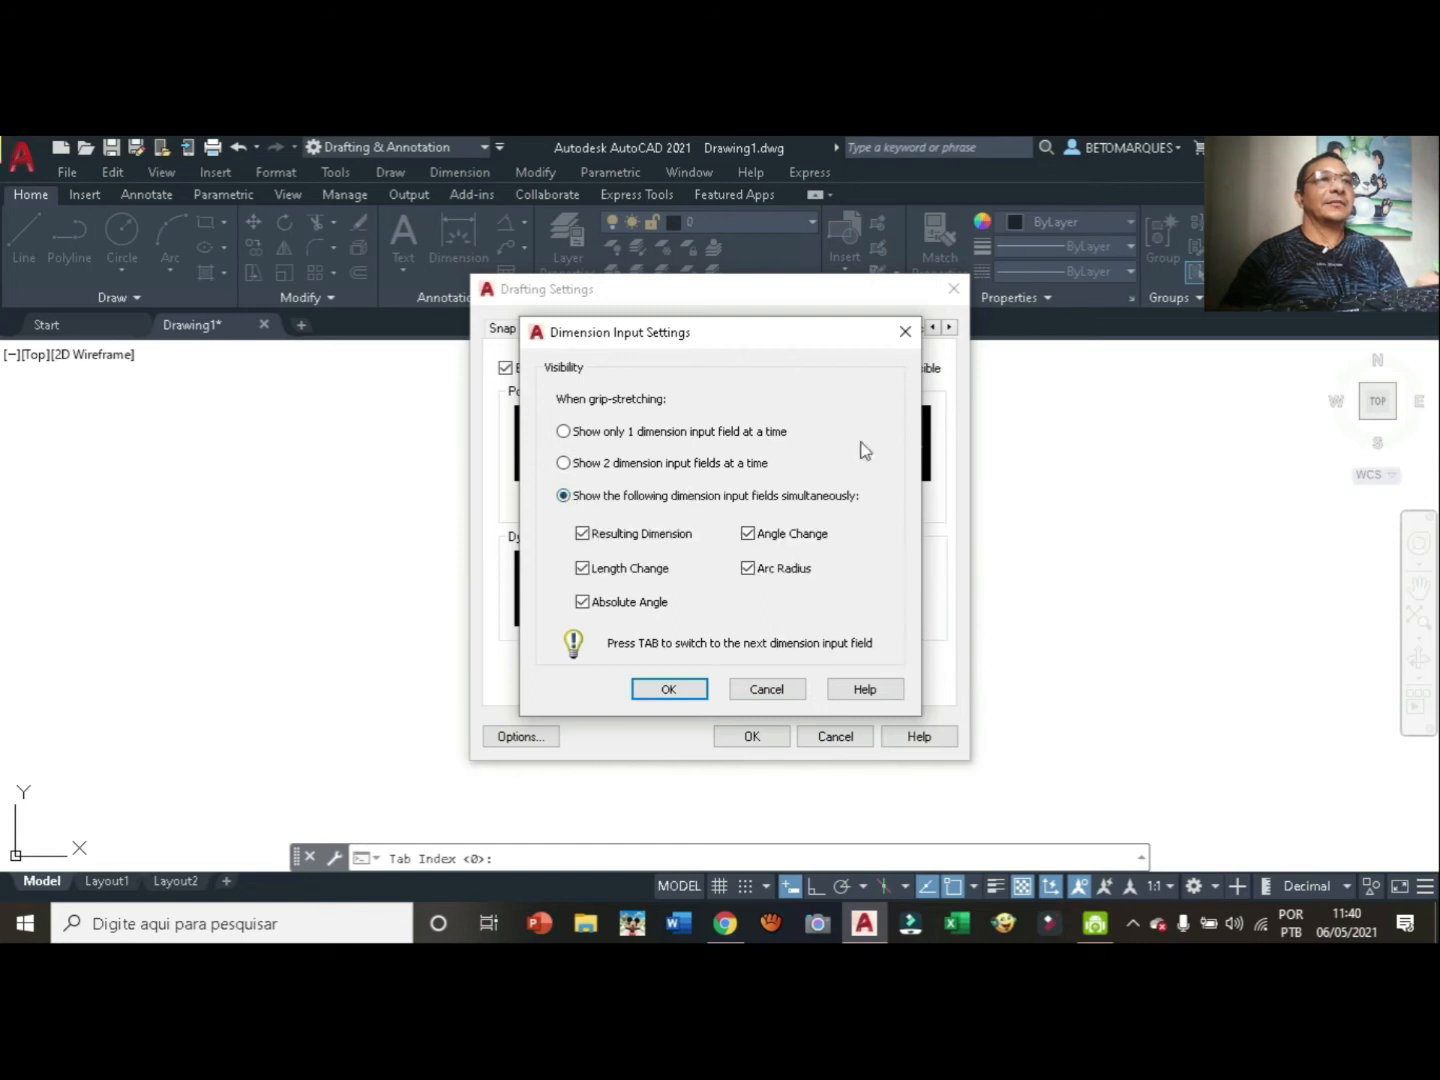
{"action": "left_click", "coordinate": [563, 463]}
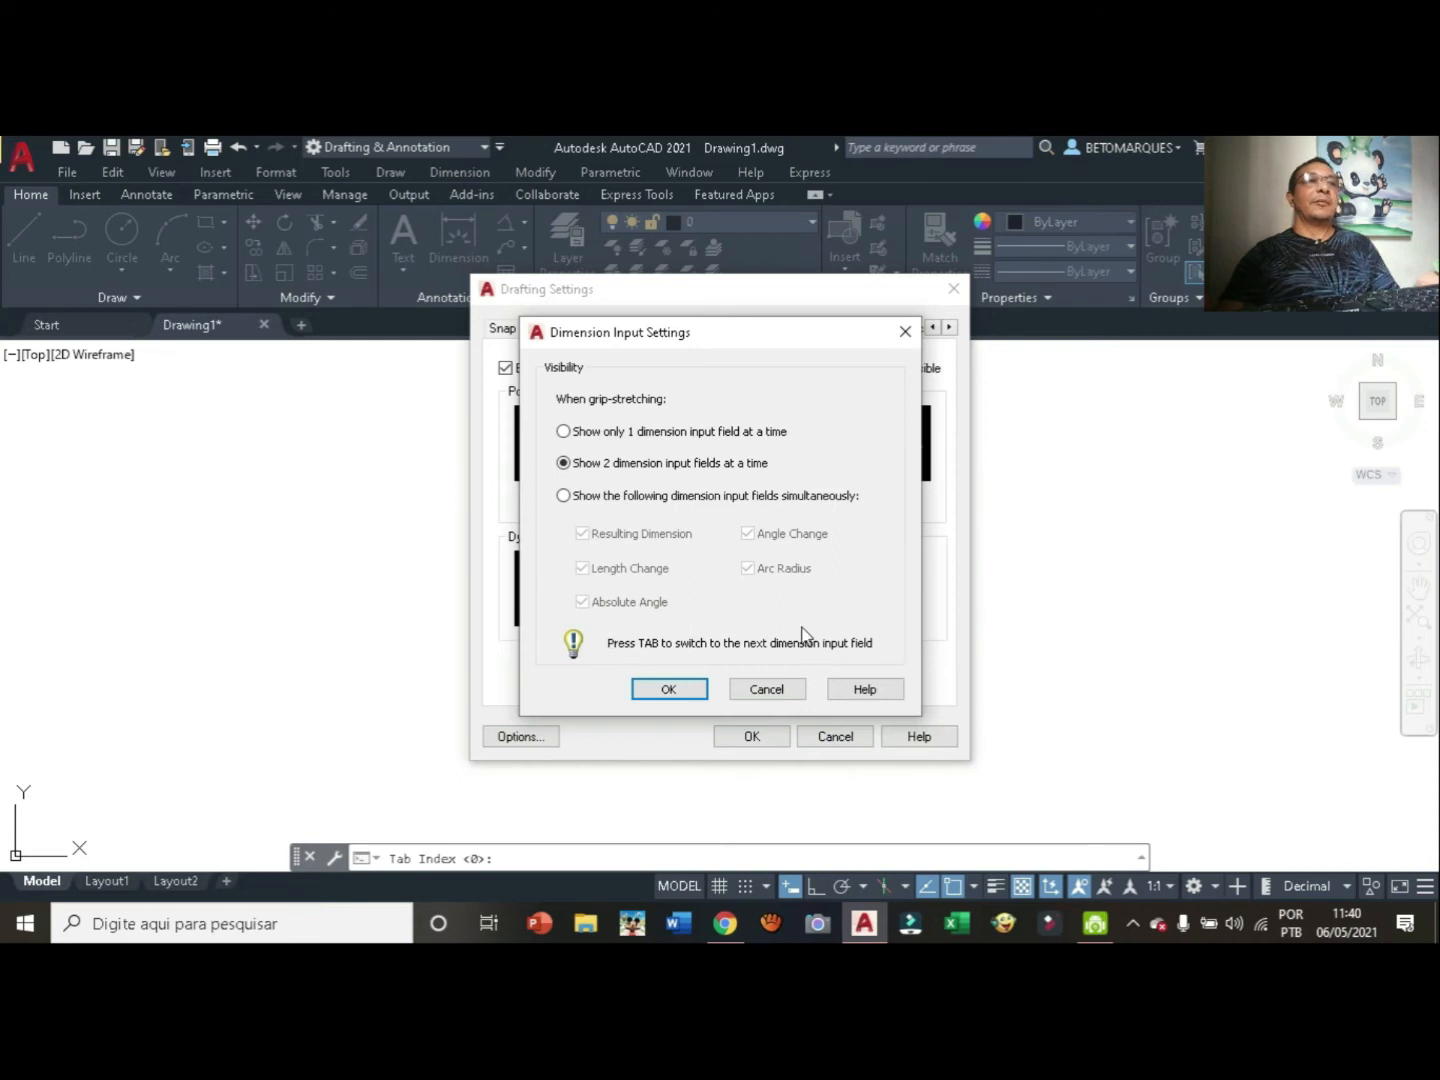
{"action": "left_click", "coordinate": [767, 689]}
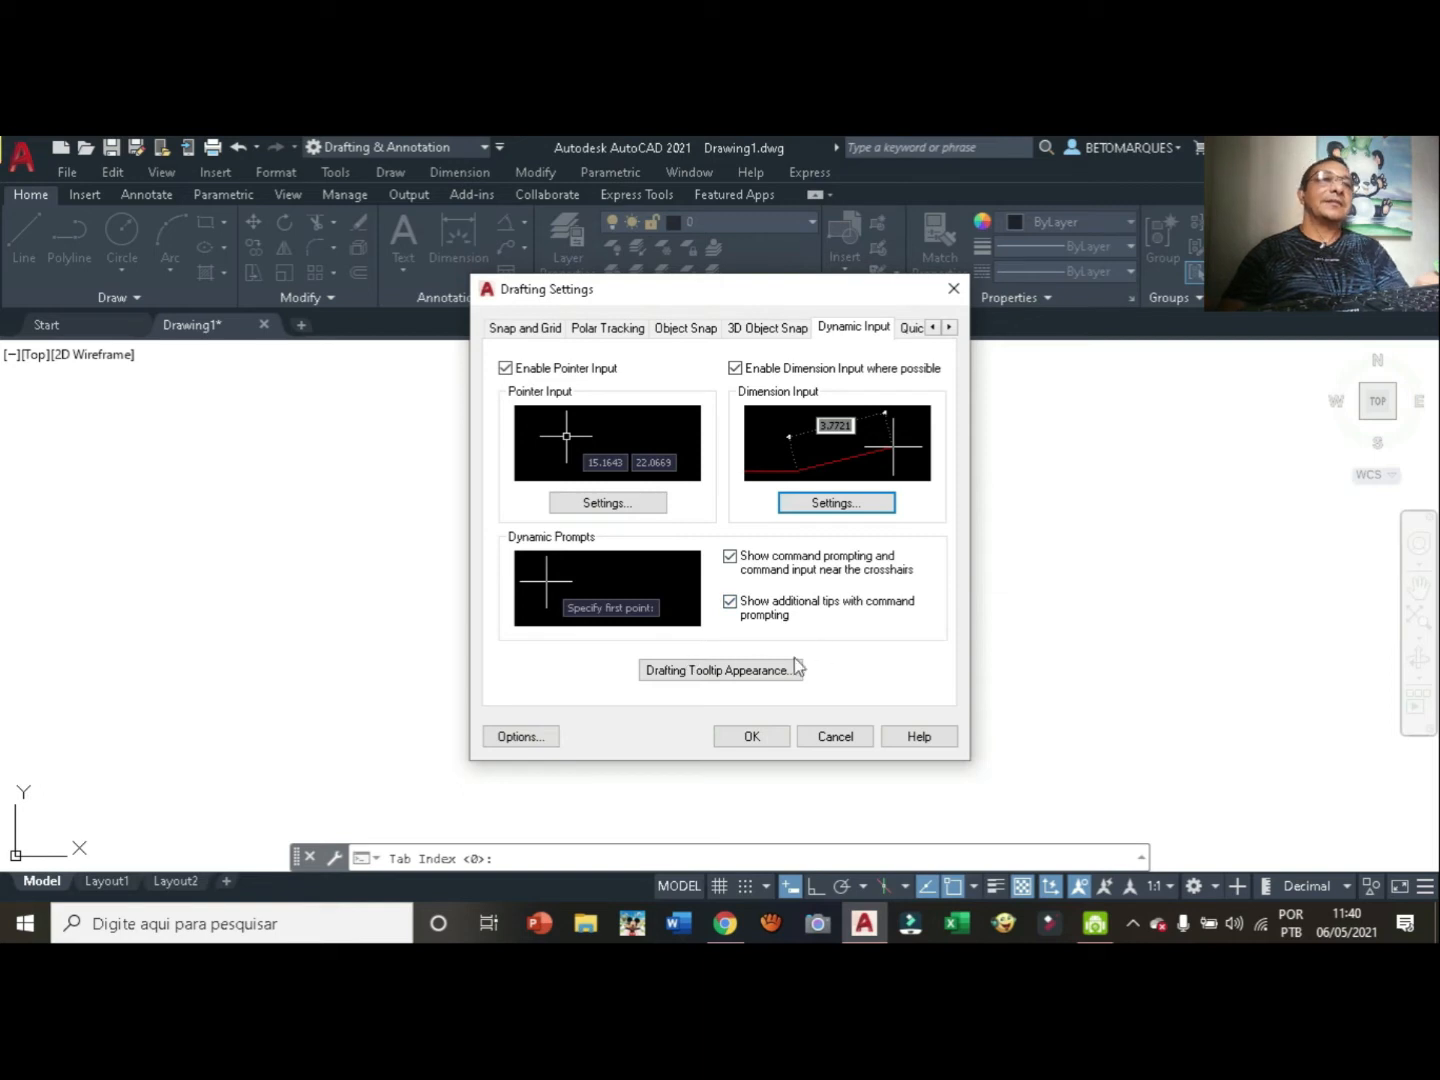
Review the drafting tooltip appearance options and leave the drafting settings without saving.
{"action": "left_click", "coordinate": [672, 680]}
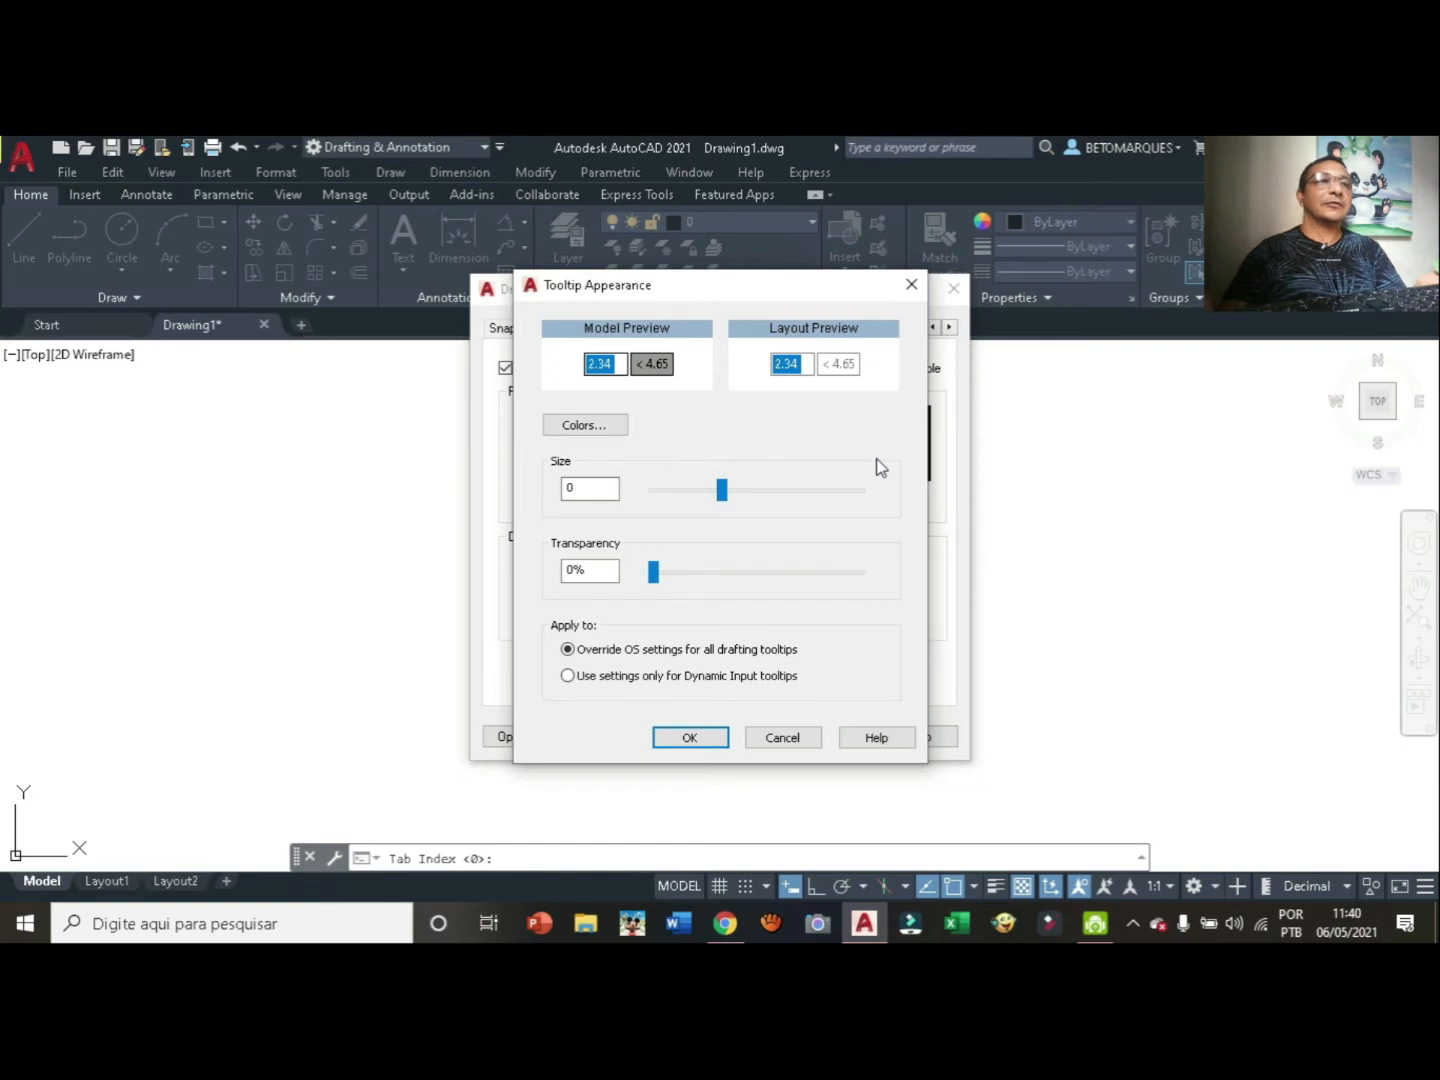
{"action": "left_click", "coordinate": [780, 740]}
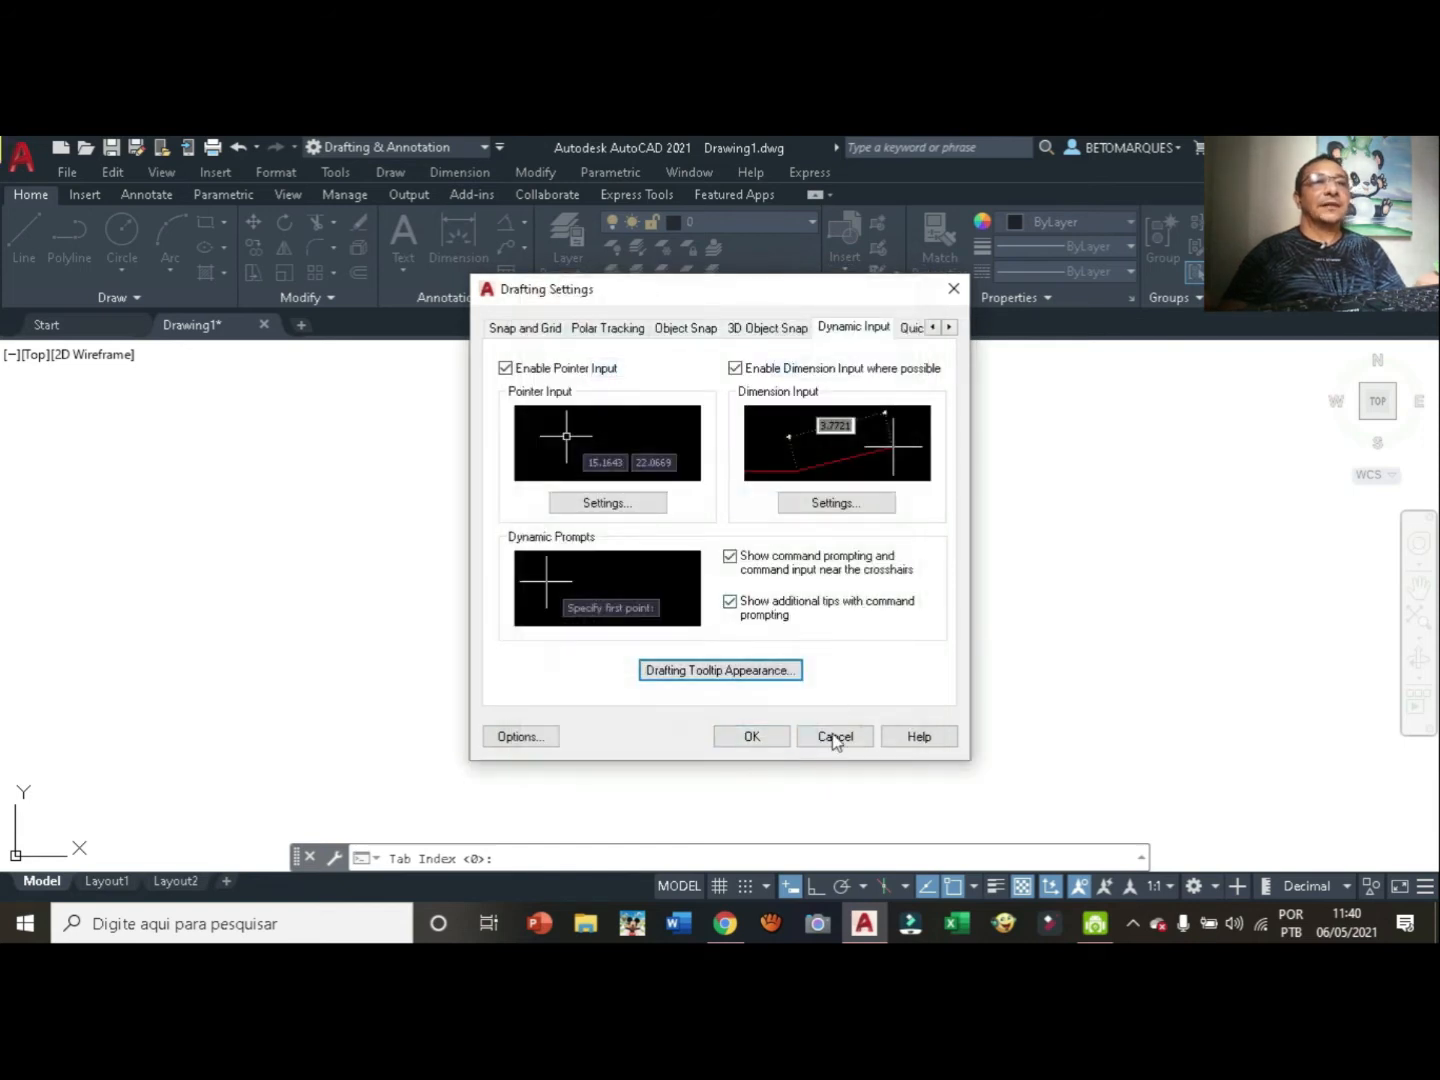
{"action": "left_click", "coordinate": [834, 738]}
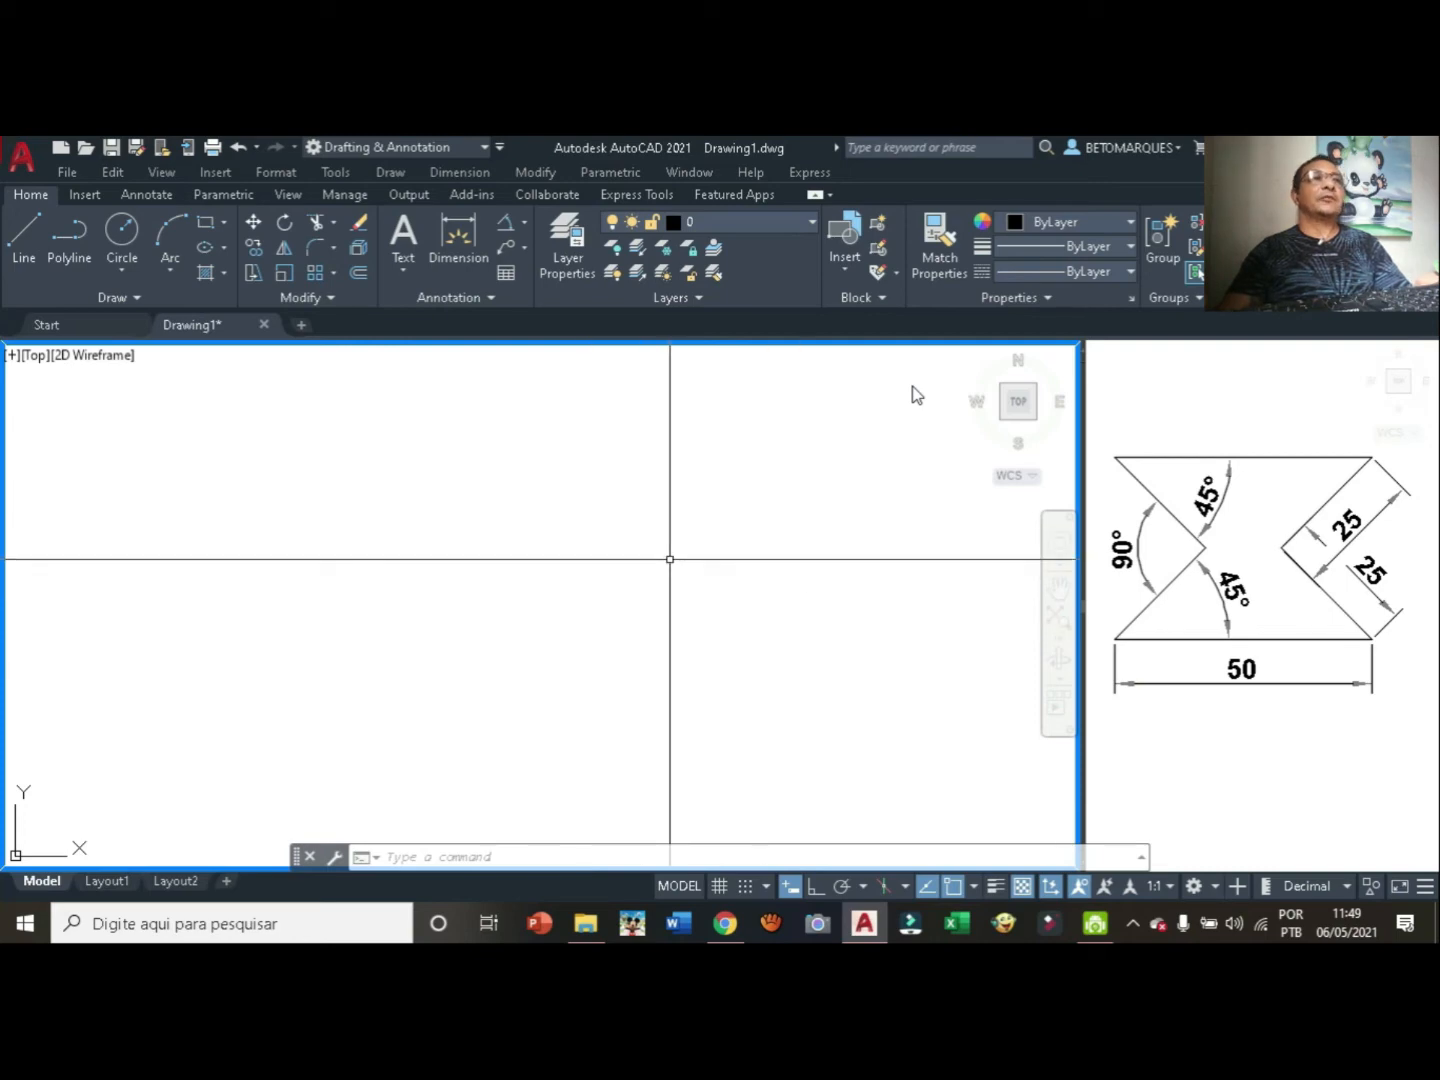
Look through the available viewport configurations for the active viewport without choosing one.
{"action": "left_click", "coordinate": [14, 355]}
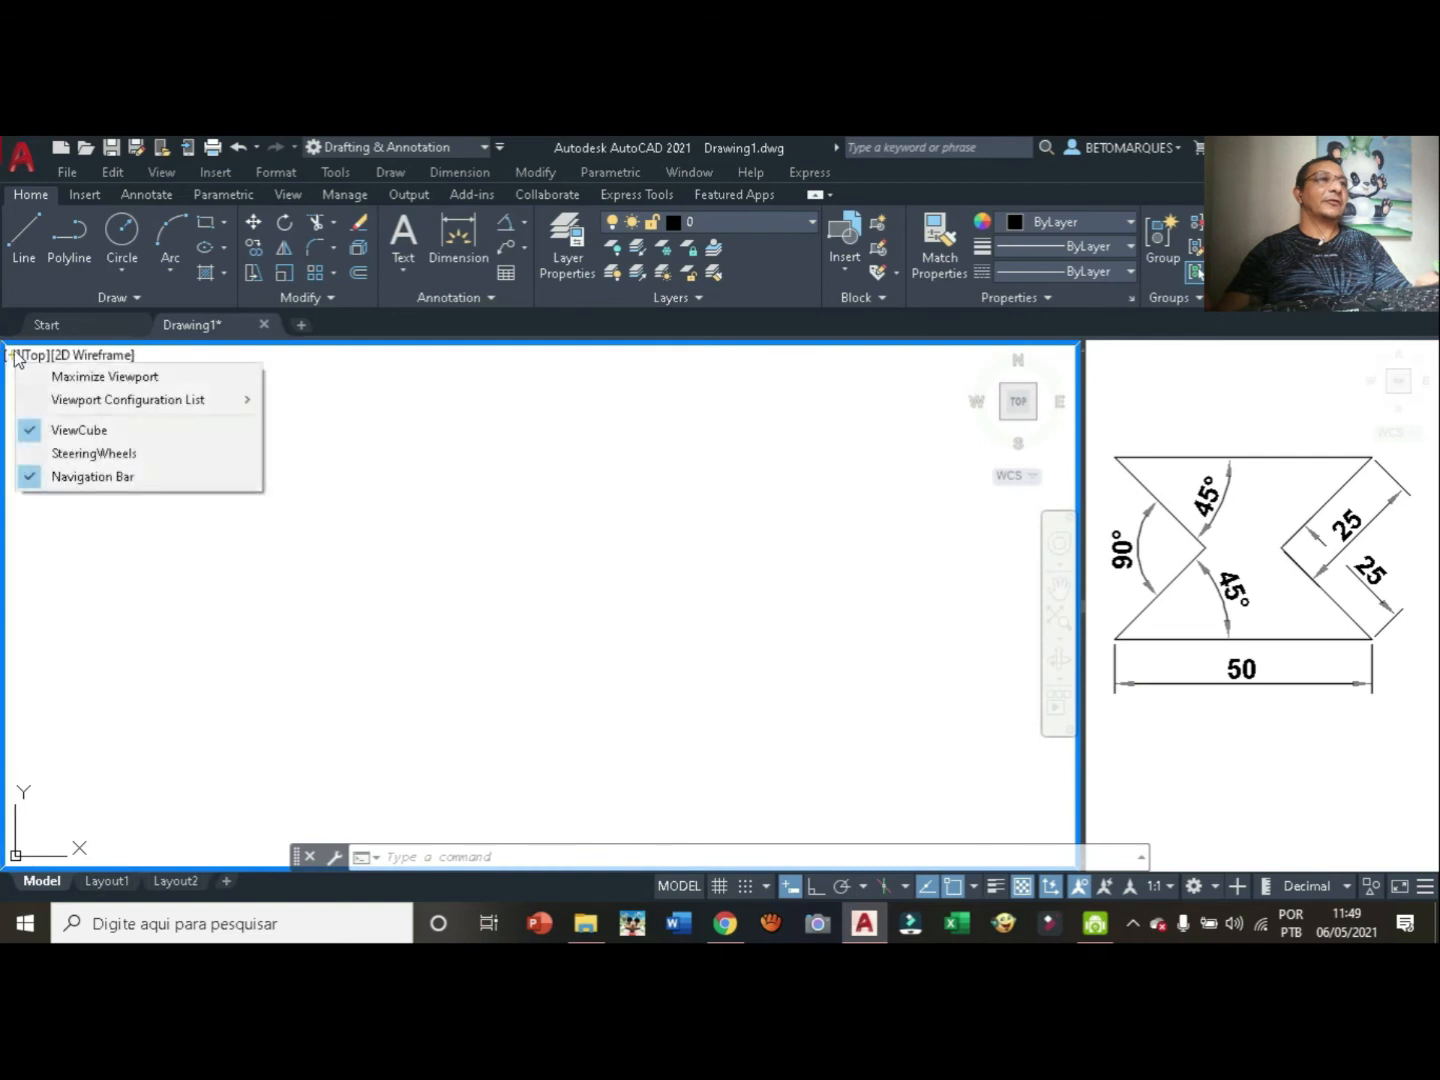
{"action": "mouse_move", "coordinate": [113, 403]}
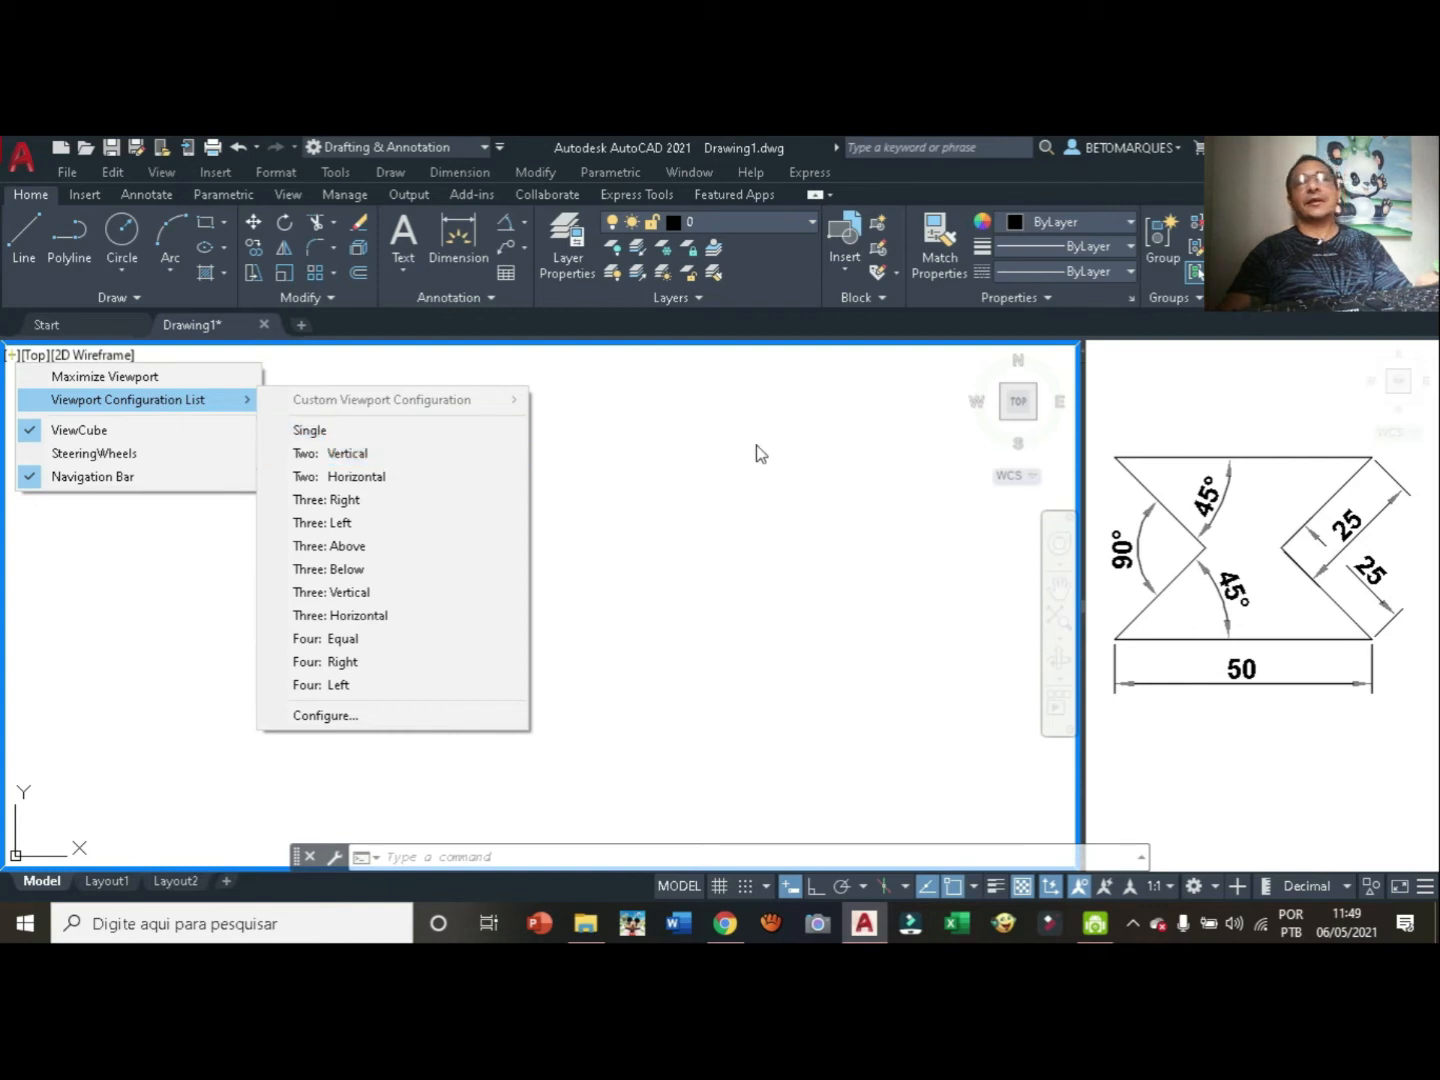
{"action": "left_click", "coordinate": [809, 558]}
{"action": "left_click", "coordinate": [810, 548]}
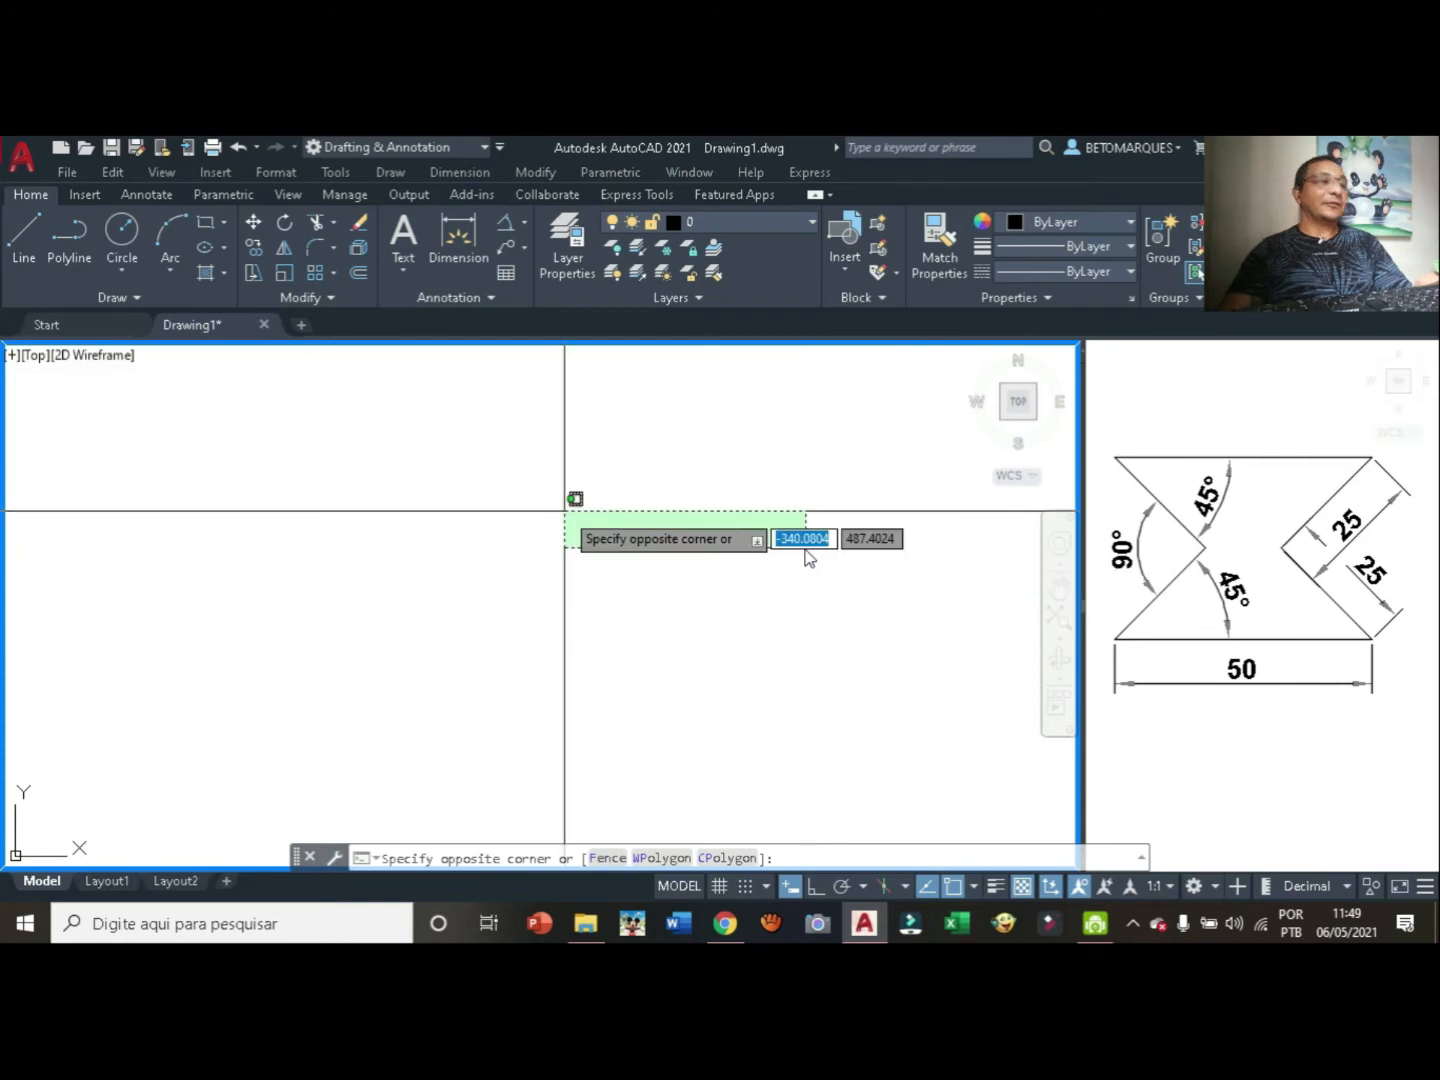
{"action": "key", "text": "Escape"}
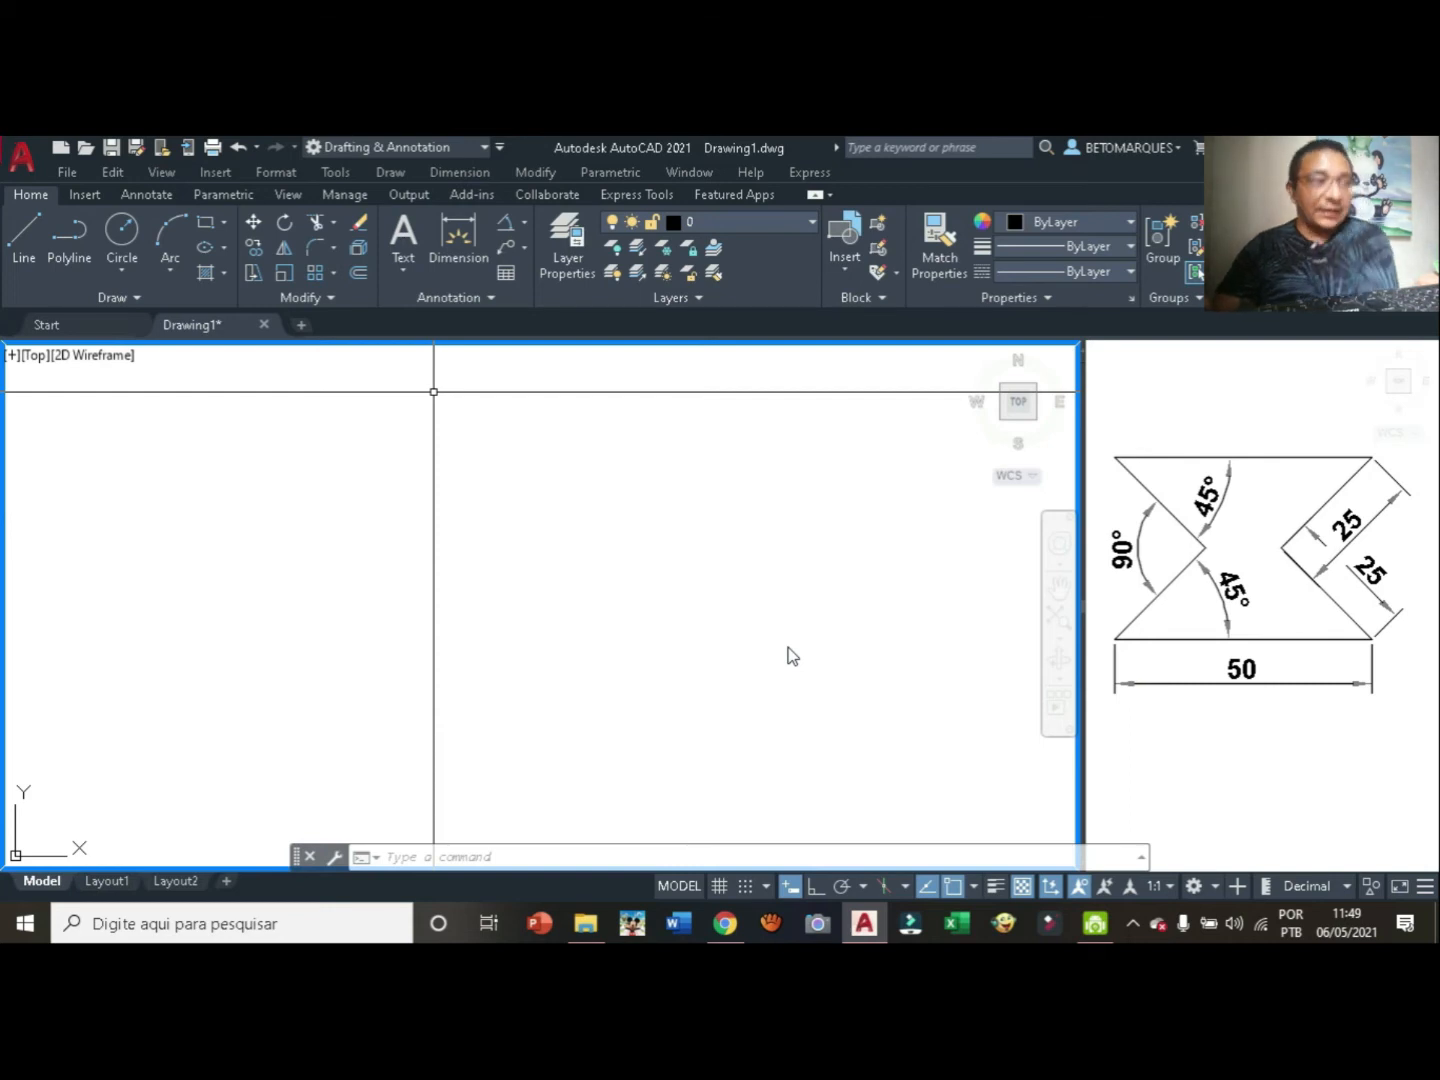
Draw the shape's horizontal base line 50 units long at 0° from a free point low in the empty viewport.
{"action": "left_click", "coordinate": [18, 243]}
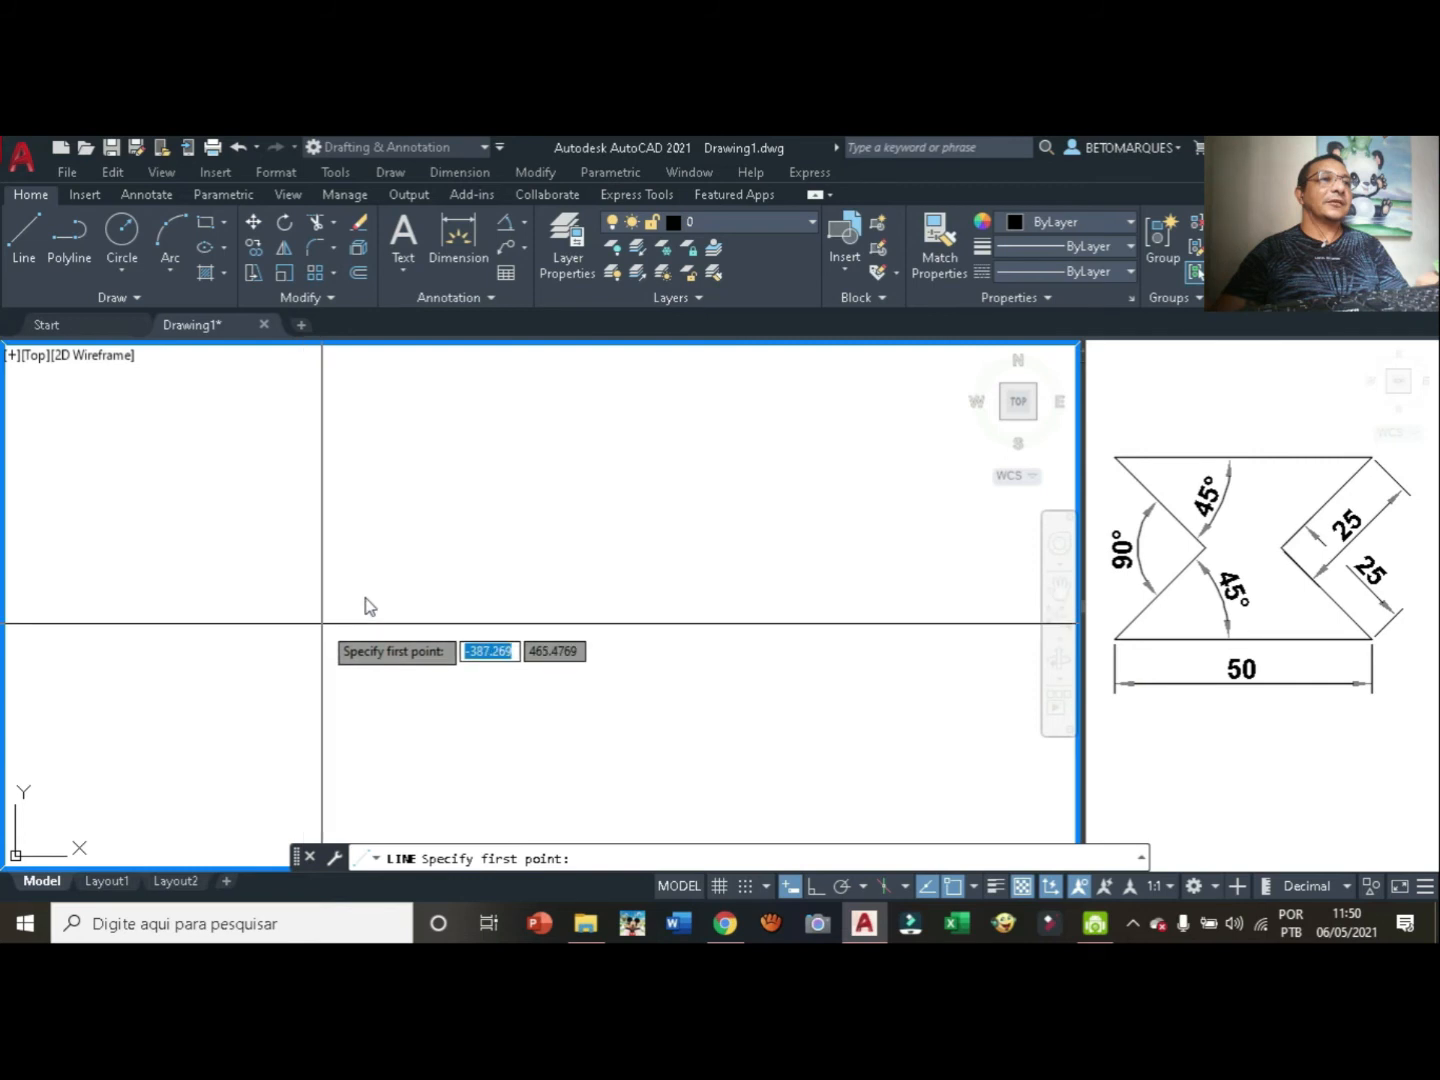
{"action": "left_click", "coordinate": [281, 729]}
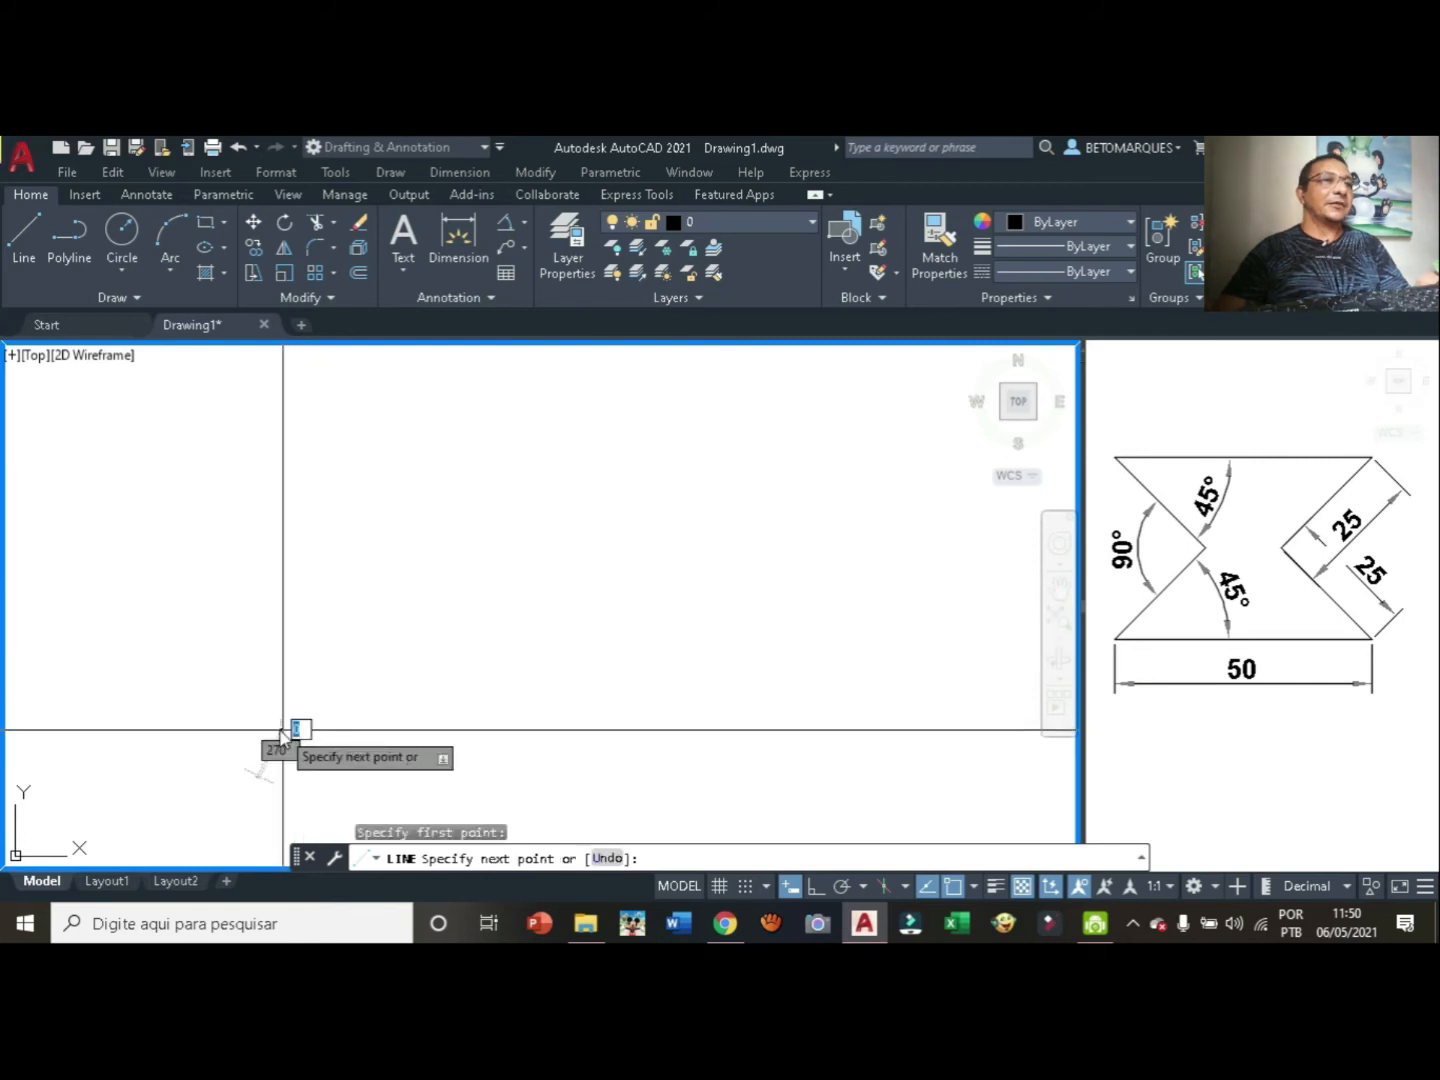
{"action": "type", "text": "50"}
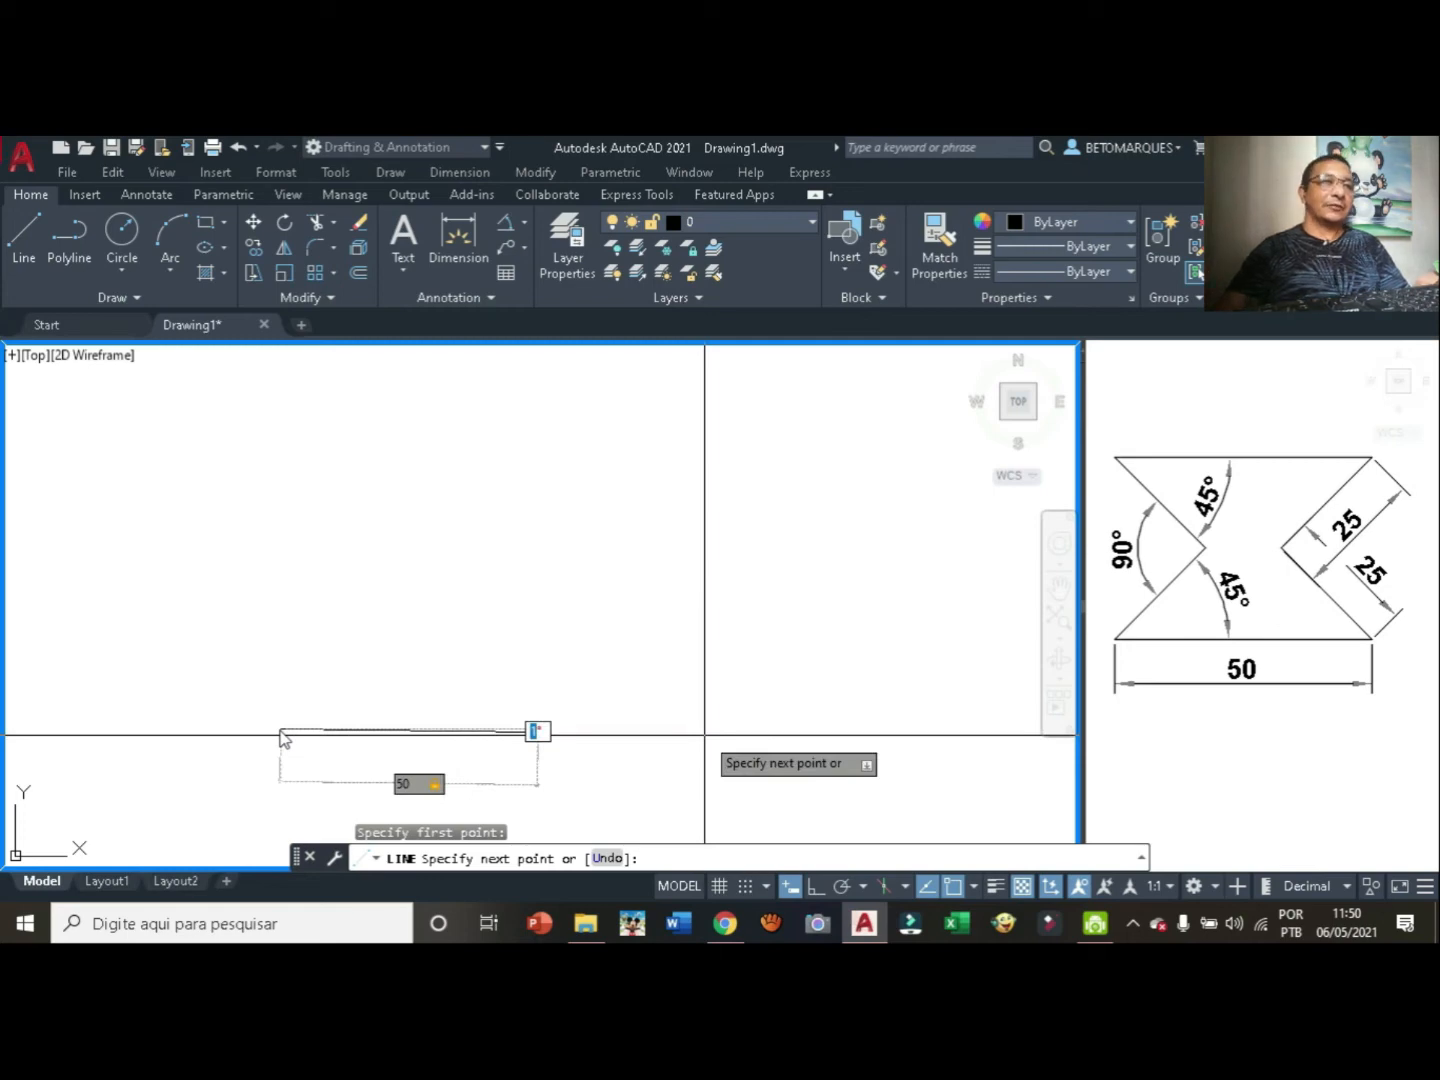
{"action": "type", "text": "0"}
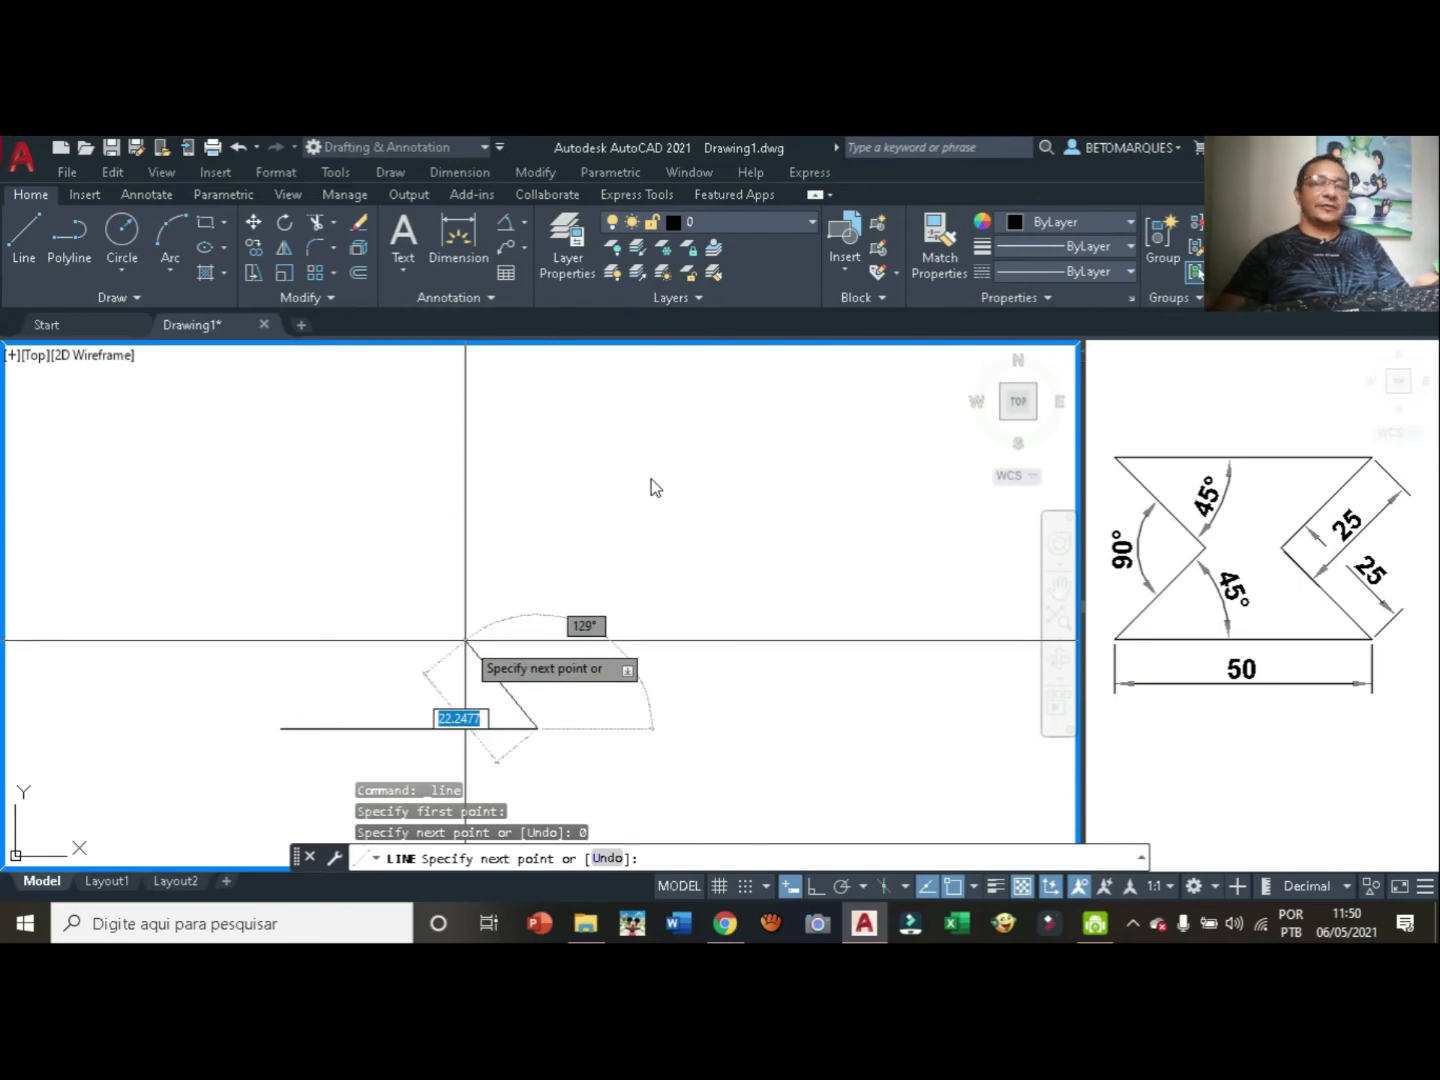
Continue from the base line's right endpoint with a segment 25 units long at 135°.
{"action": "type", "text": "25"}
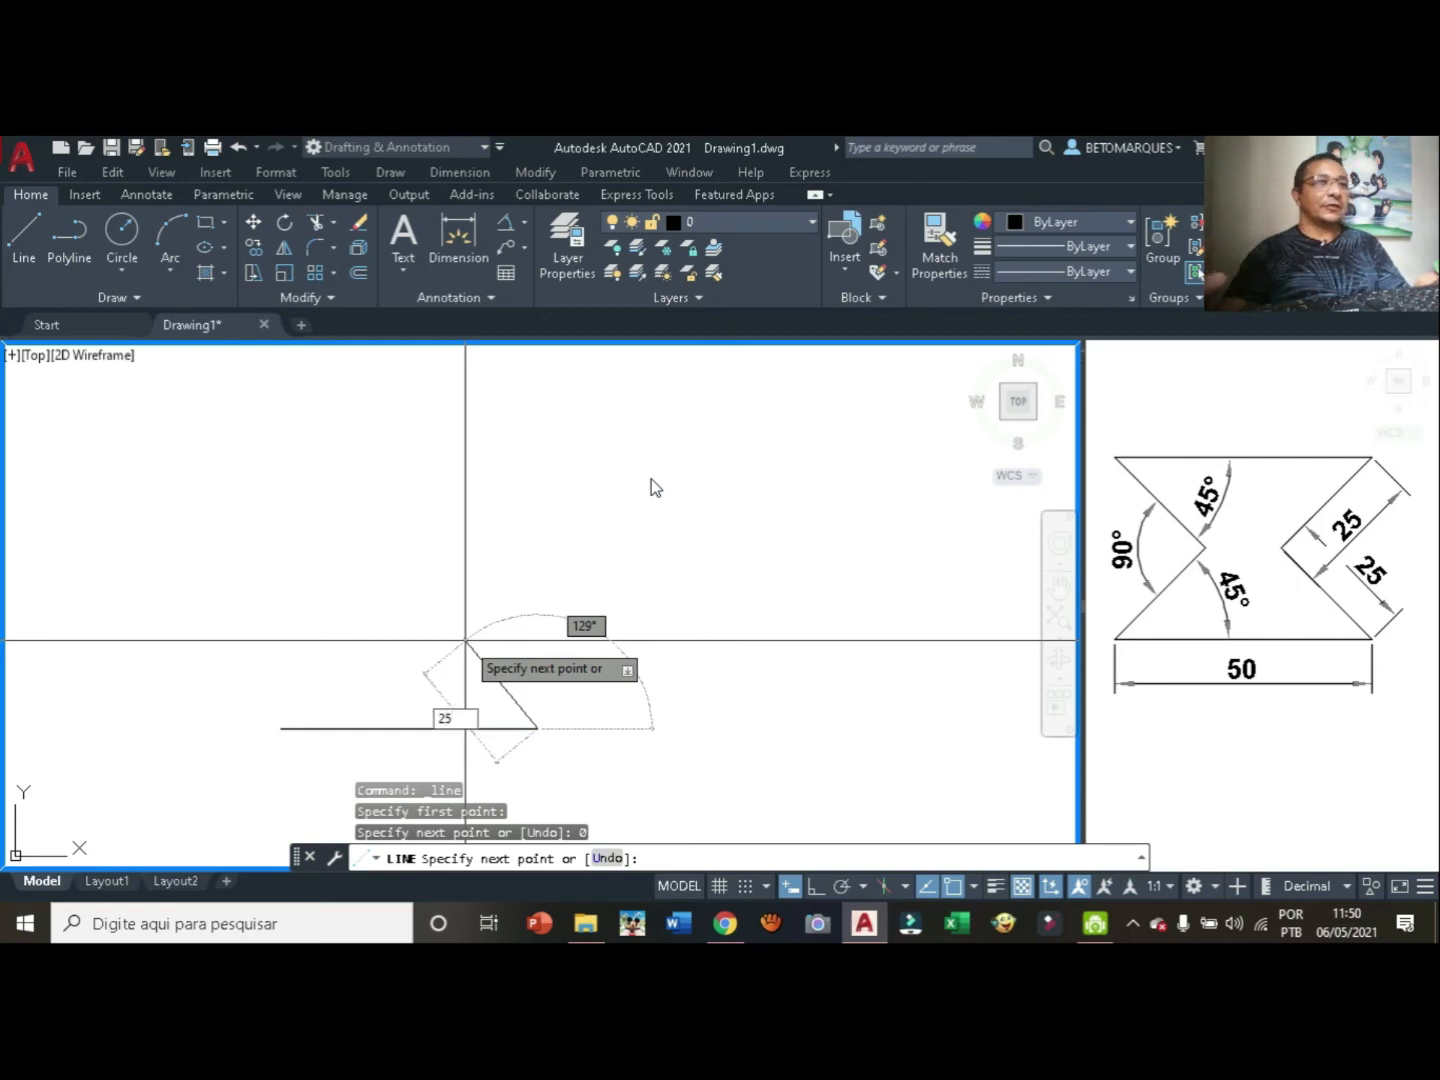
{"action": "key", "text": "Tab"}
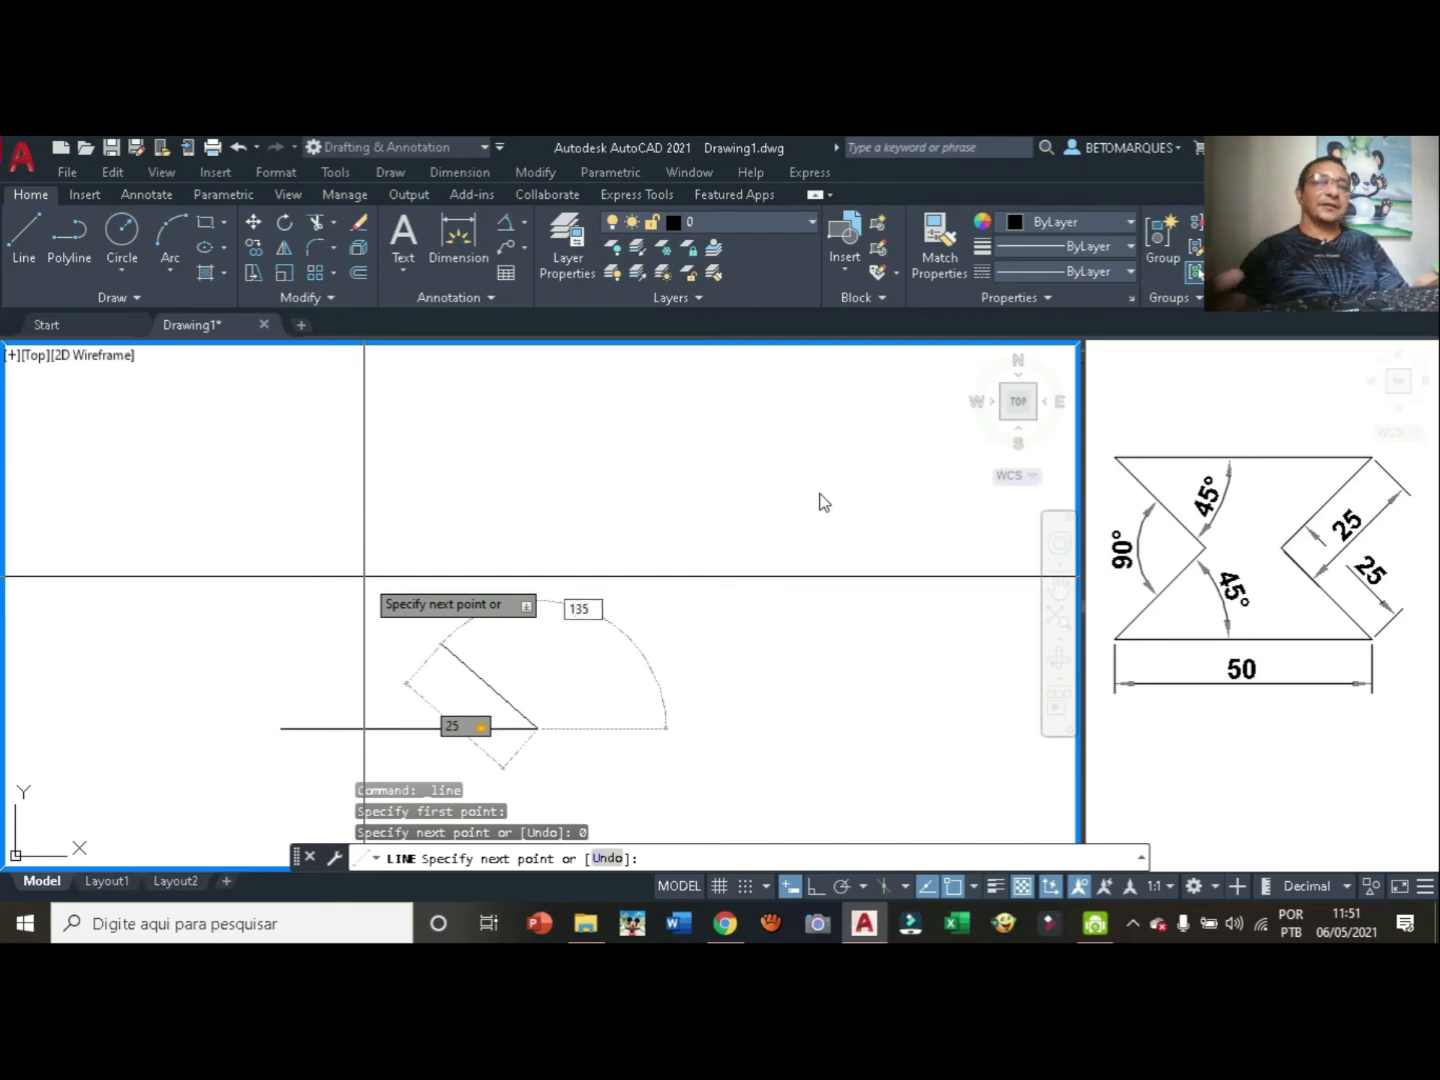
{"action": "key", "text": "Return"}
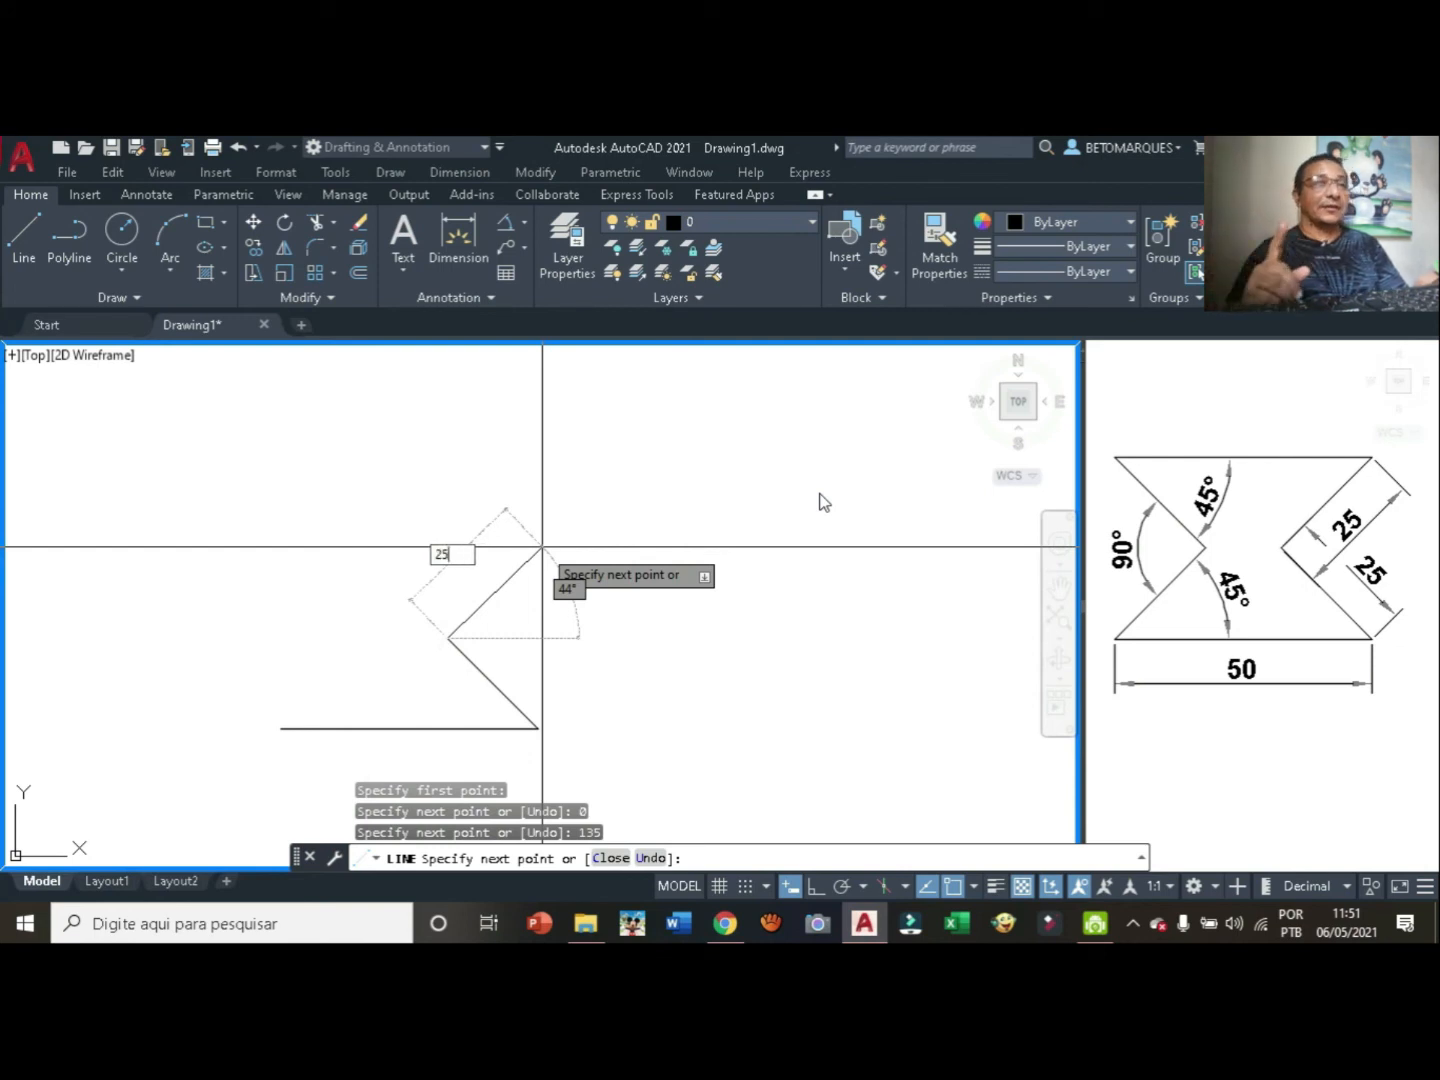
Add a segment 25 units long at 45° from the end of the 135° segment and end the line command.
{"action": "key", "text": "Tab"}
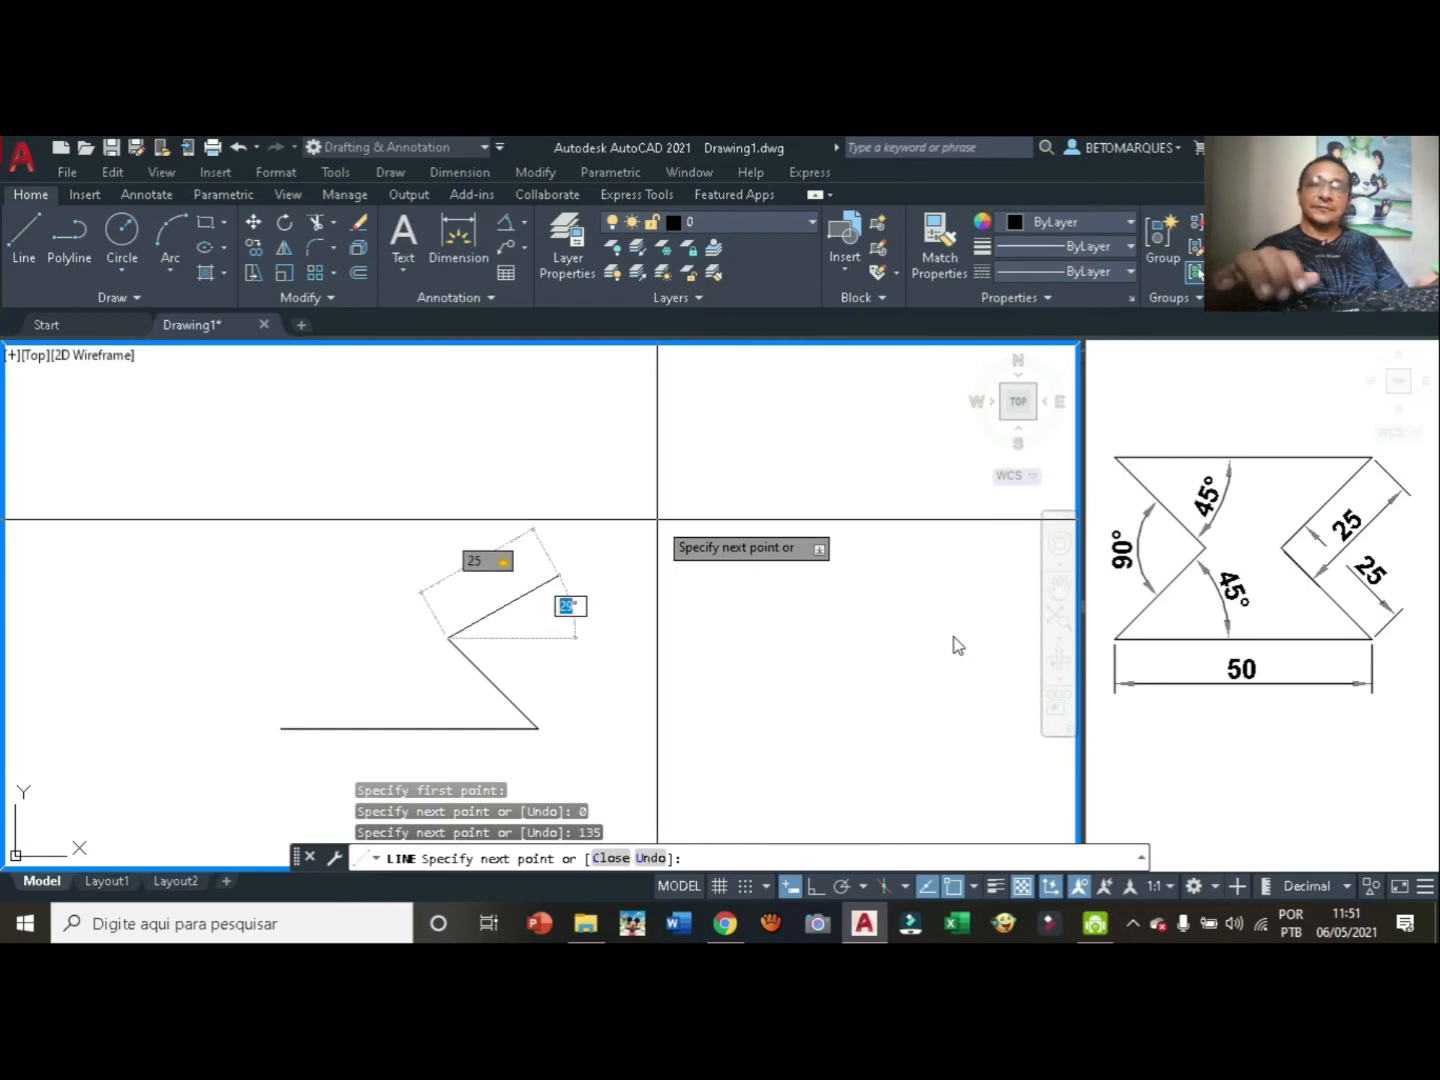
{"action": "type", "text": "45"}
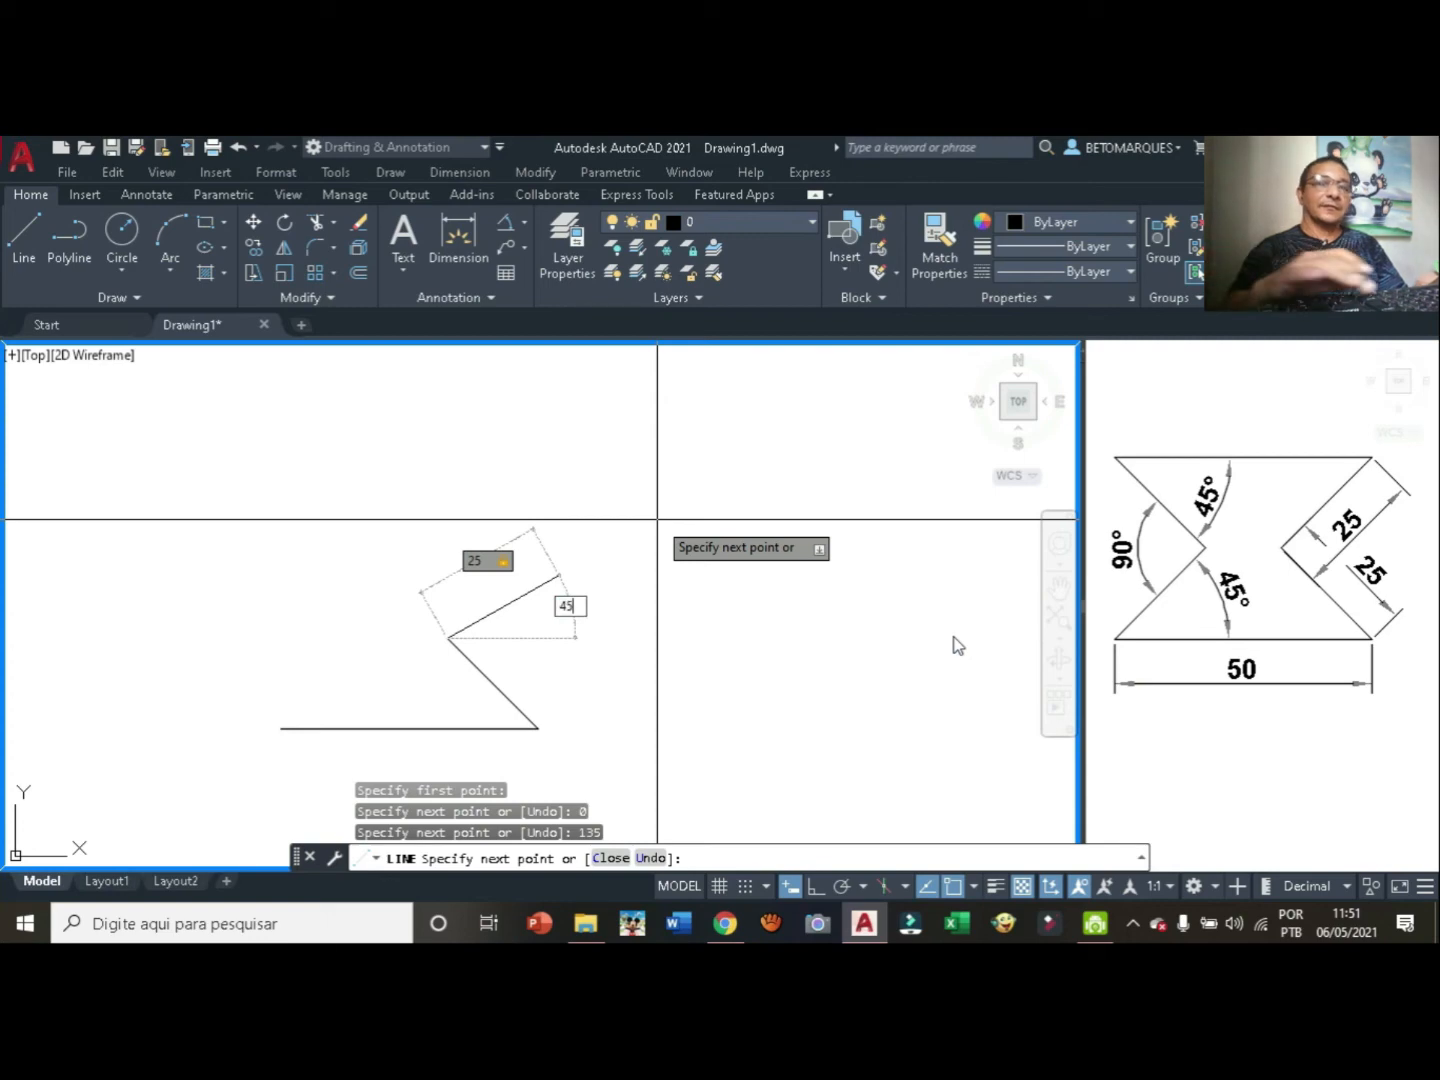
{"action": "key", "text": "Return"}
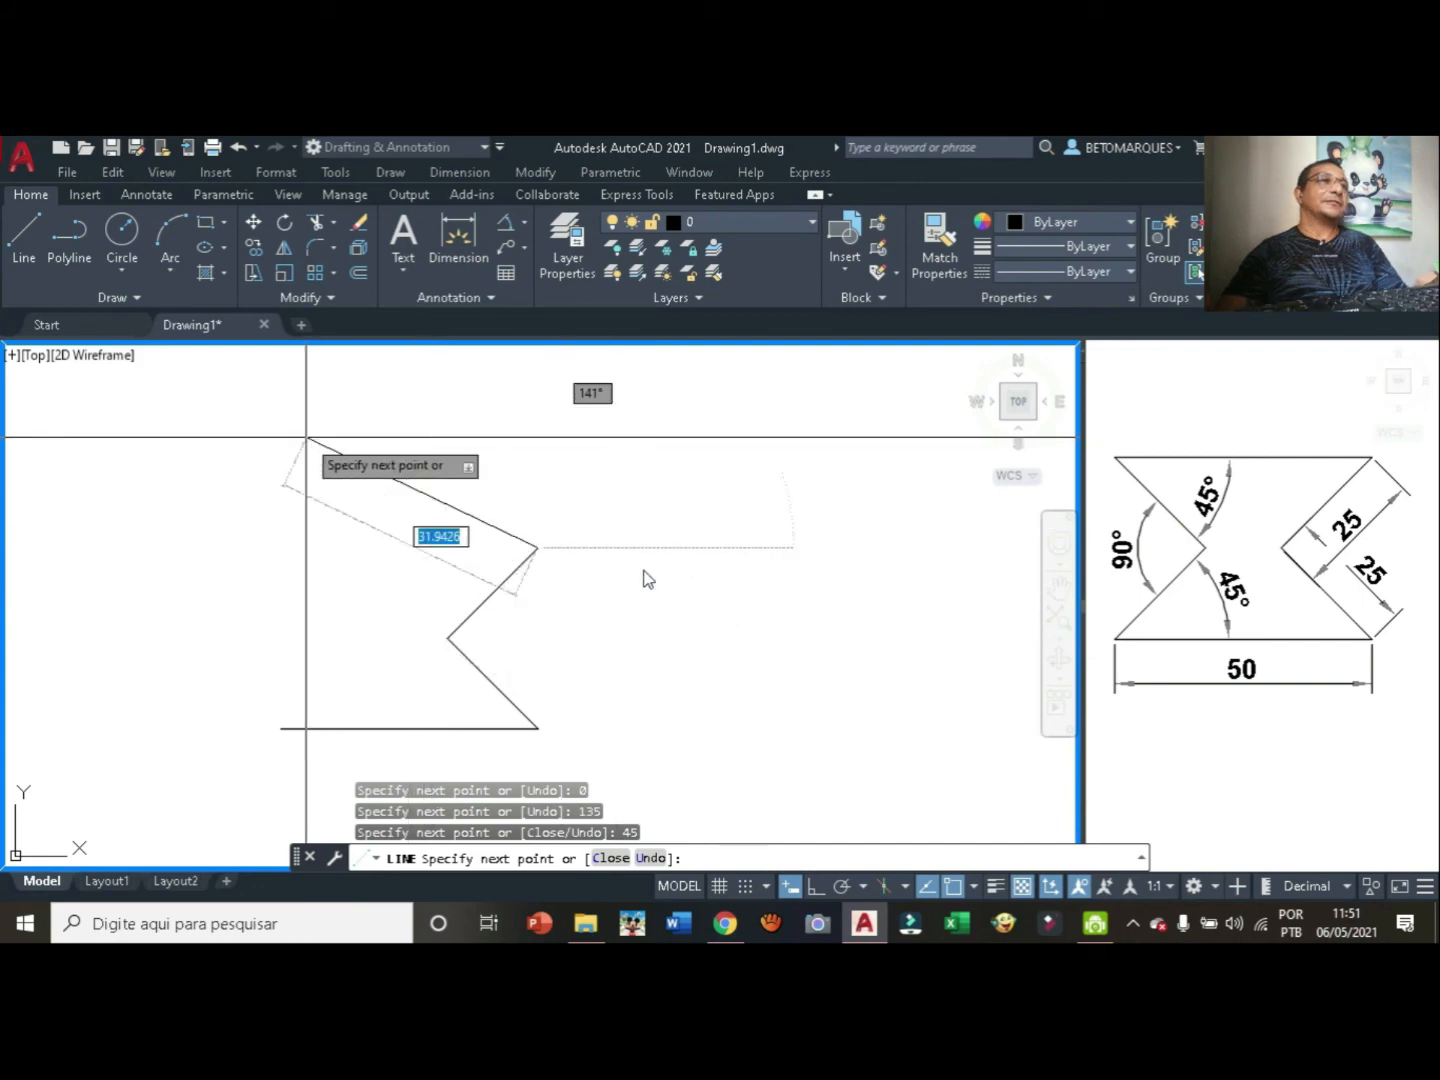
{"action": "right_click", "coordinate": [645, 579]}
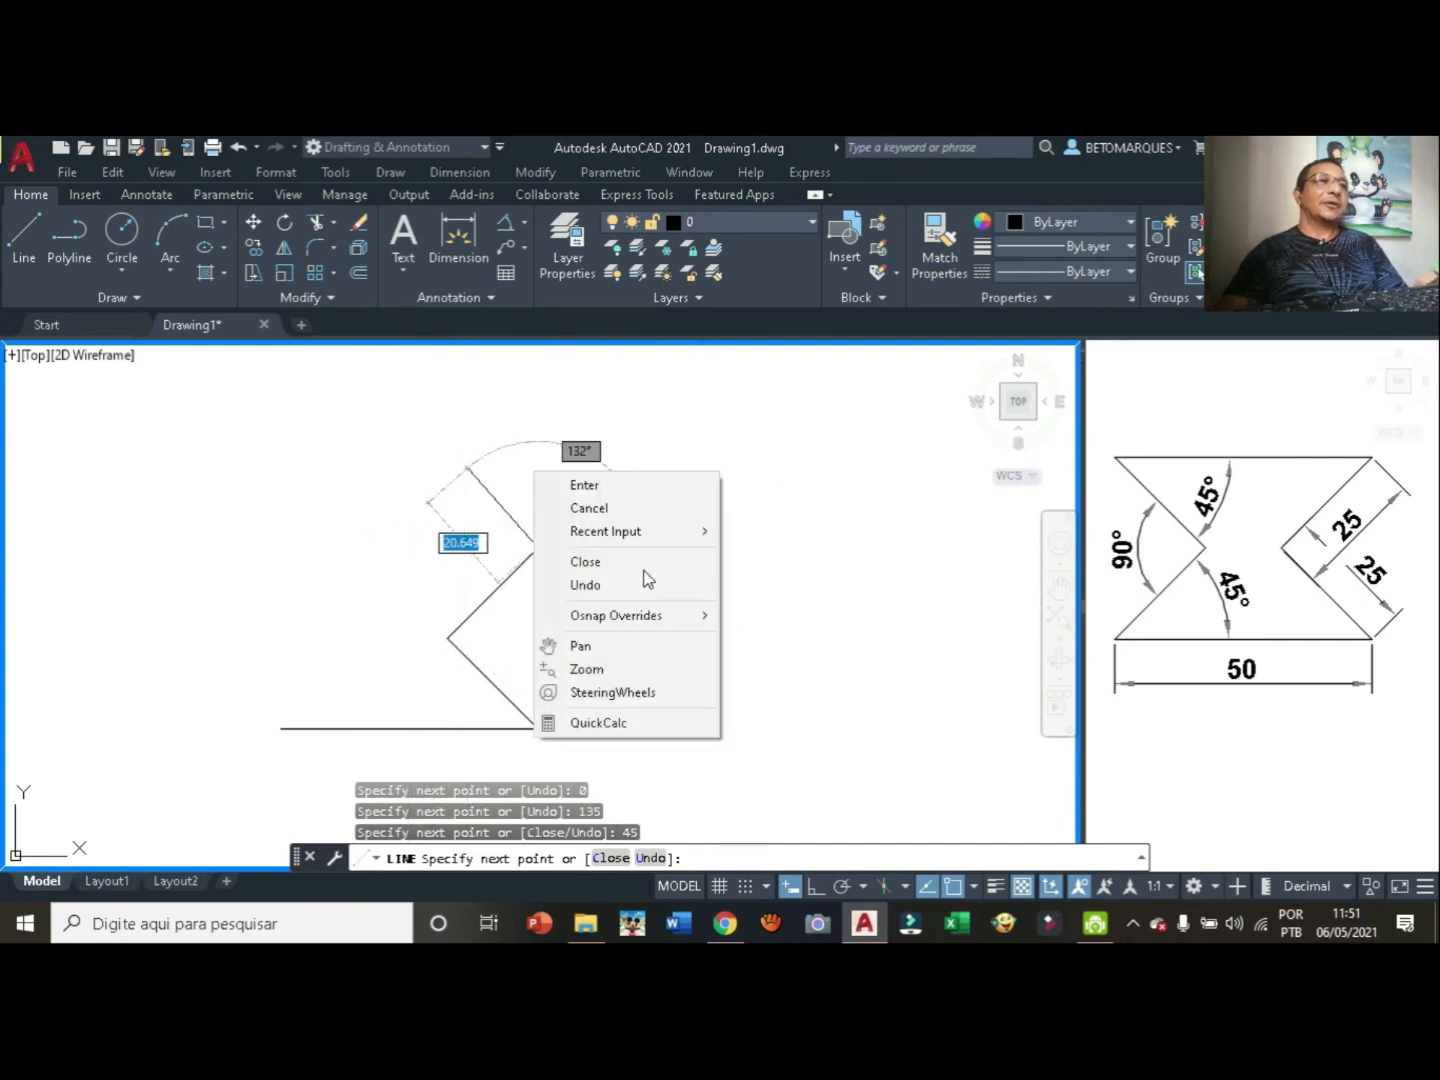
{"action": "left_click", "coordinate": [590, 508]}
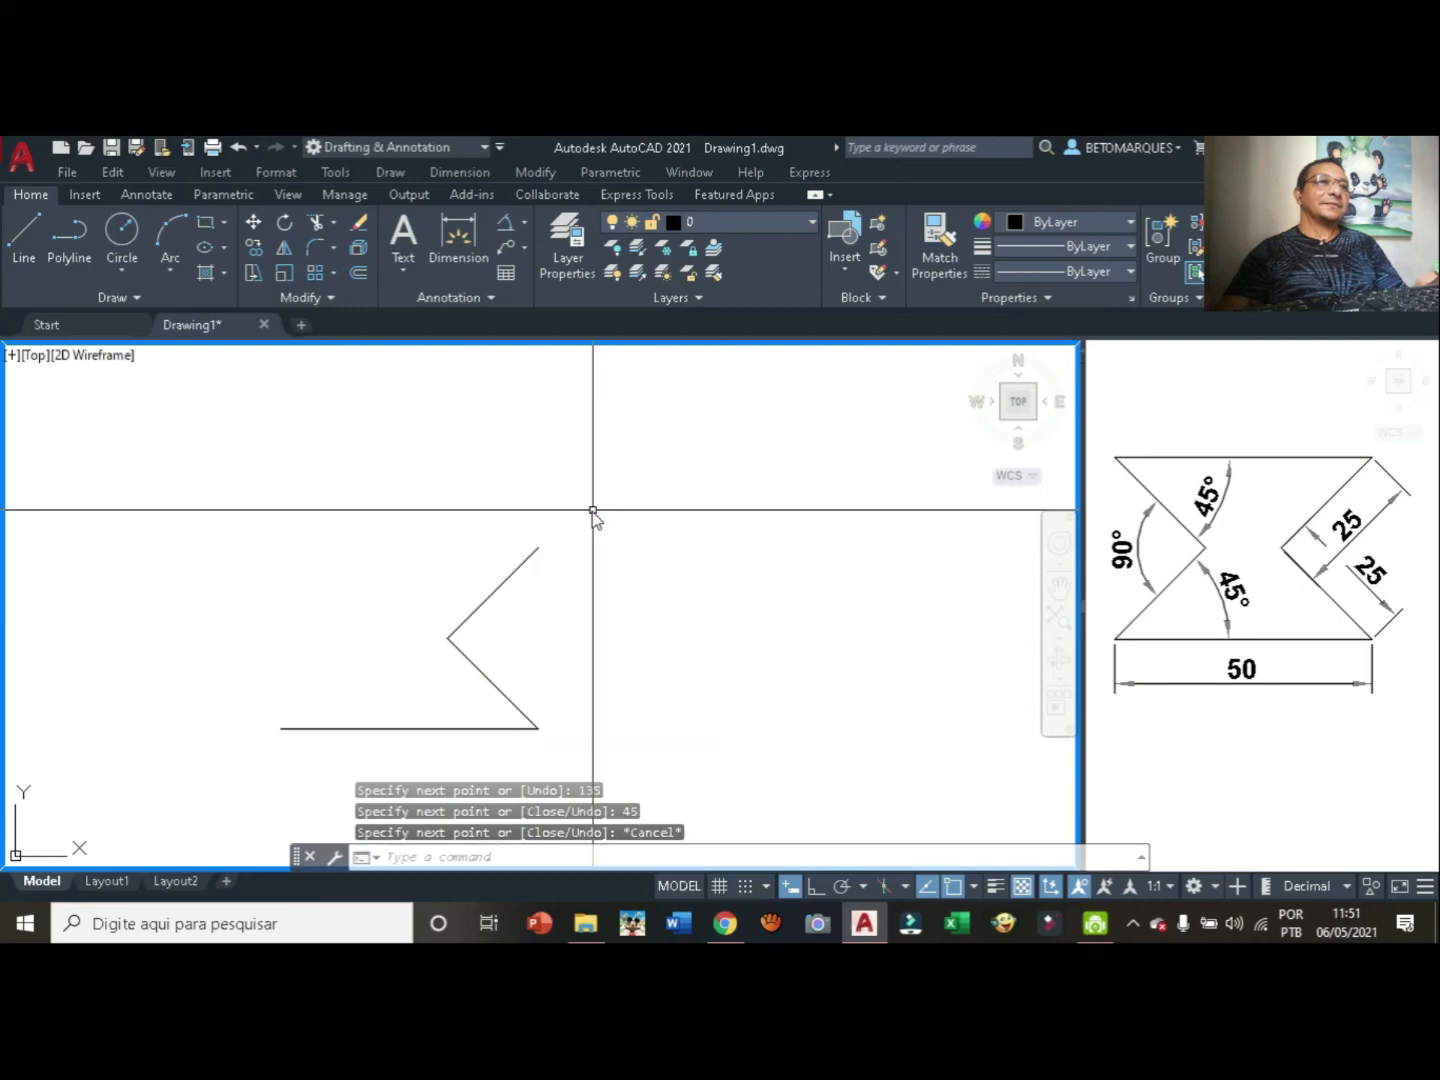
Draw a horizontal helper line to the right from the vertex between the two inclined segments and erase it.
{"action": "left_click", "coordinate": [38, 224]}
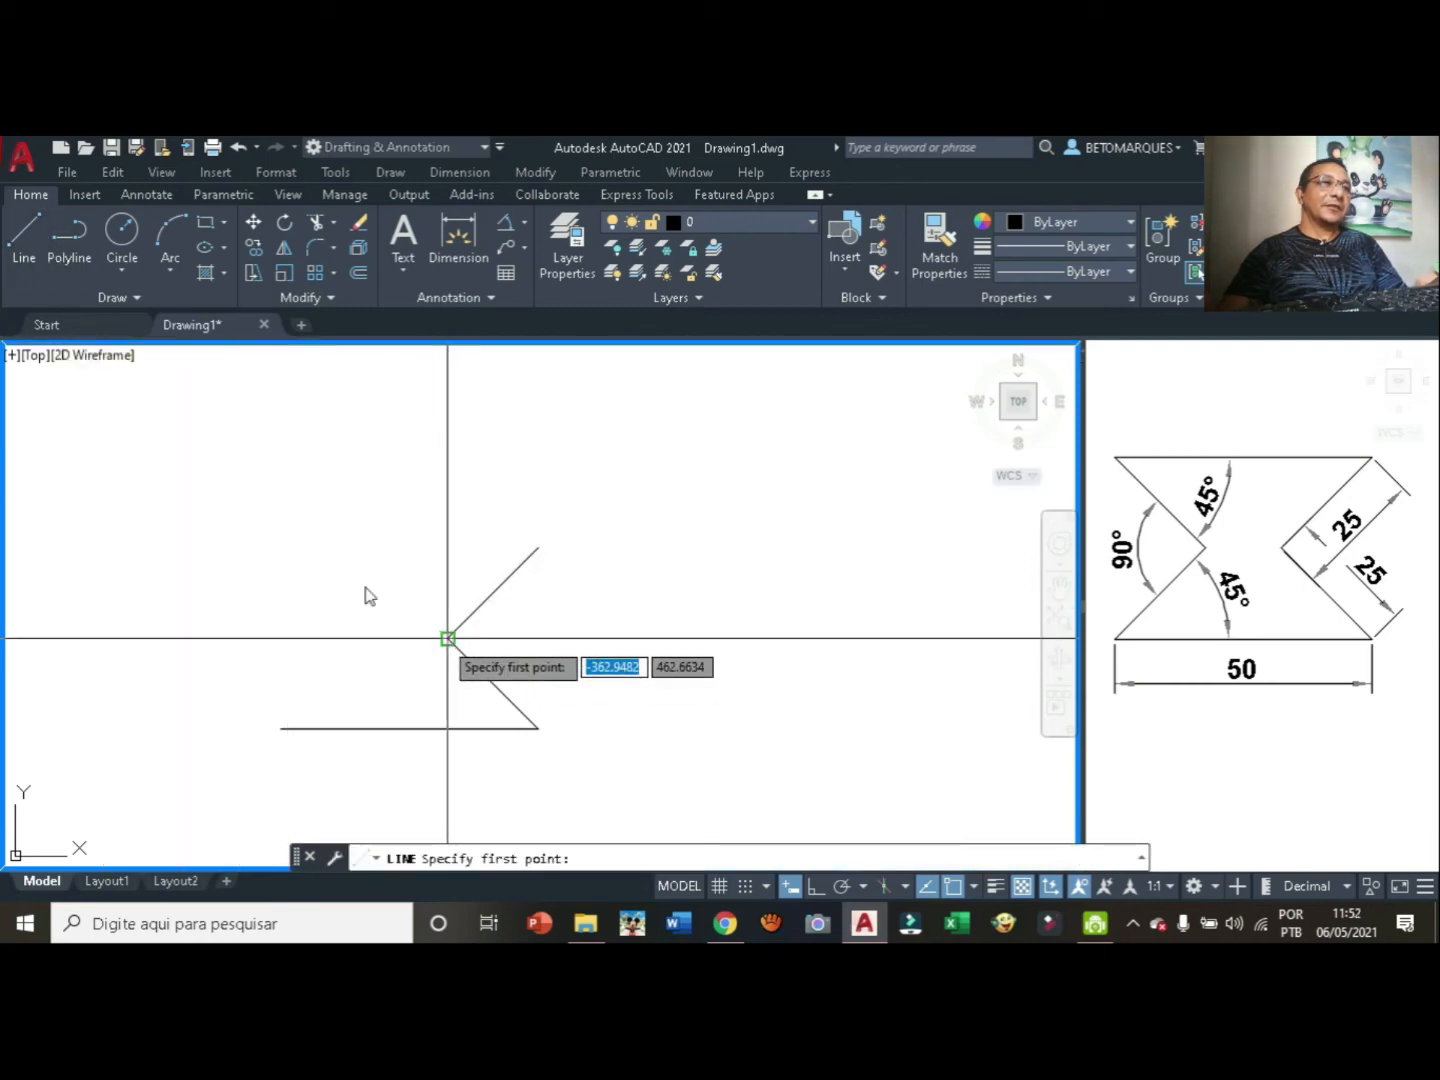
{"action": "left_click", "coordinate": [448, 638]}
{"action": "left_click", "coordinate": [712, 638]}
{"action": "key", "text": "Return"}
{"action": "left_click", "coordinate": [563, 638]}
{"action": "key", "text": "Delete"}
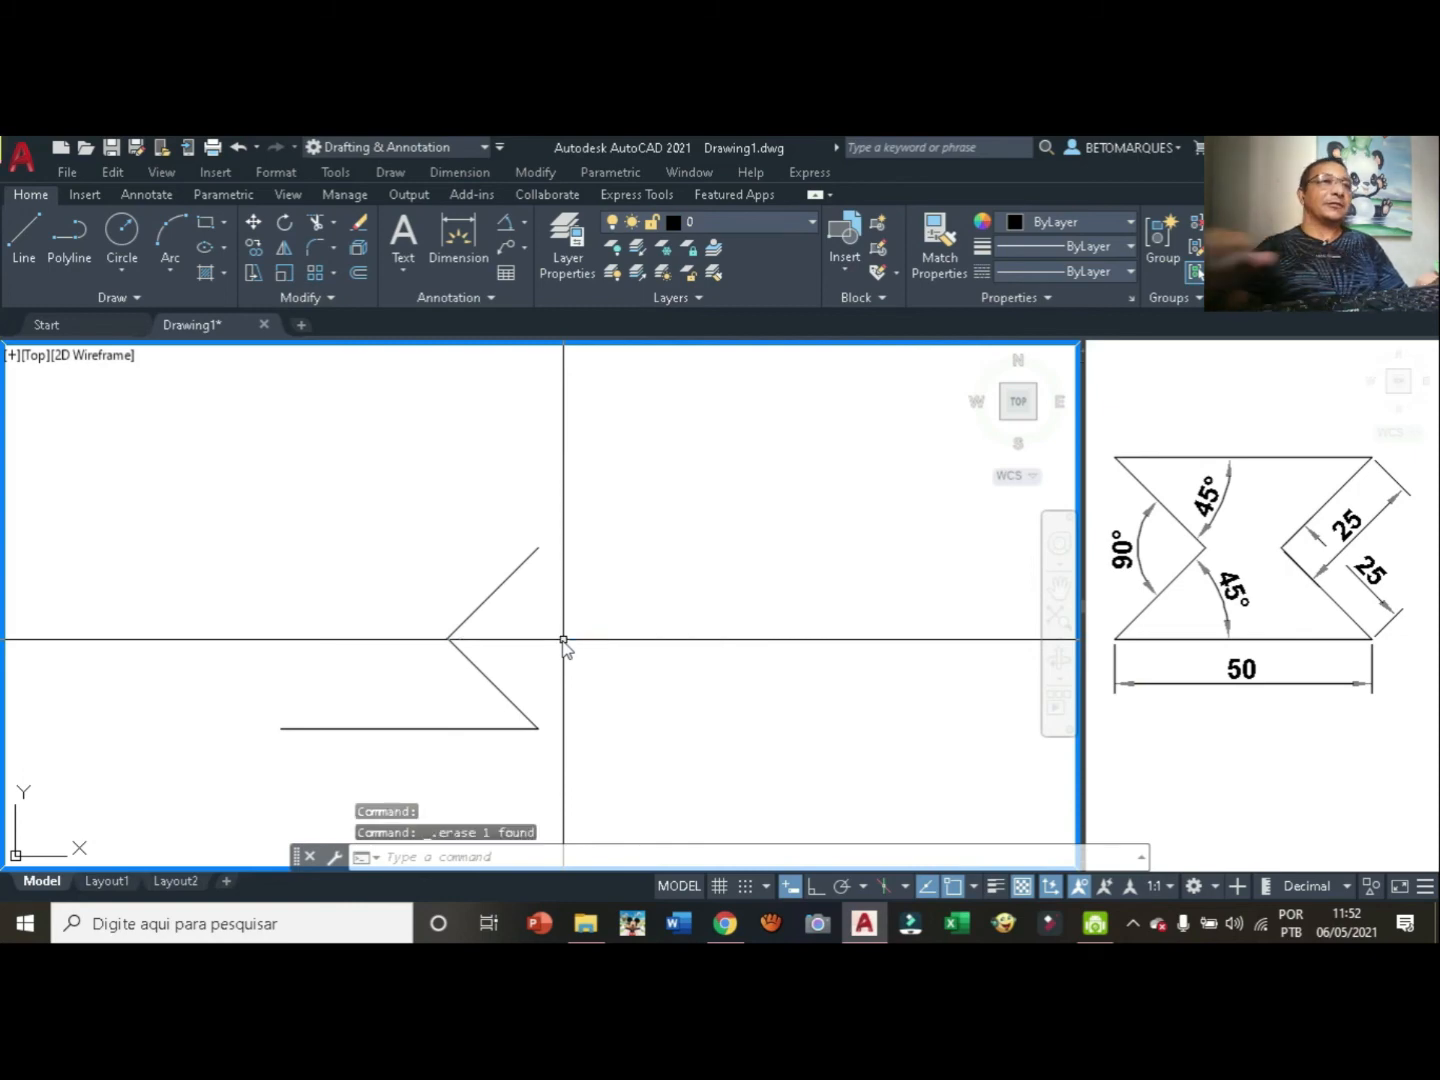
Draw the shape's upper horizontal line 50 units long at 180° from the free end of the right-hand 45° segment.
{"action": "left_click", "coordinate": [16, 238]}
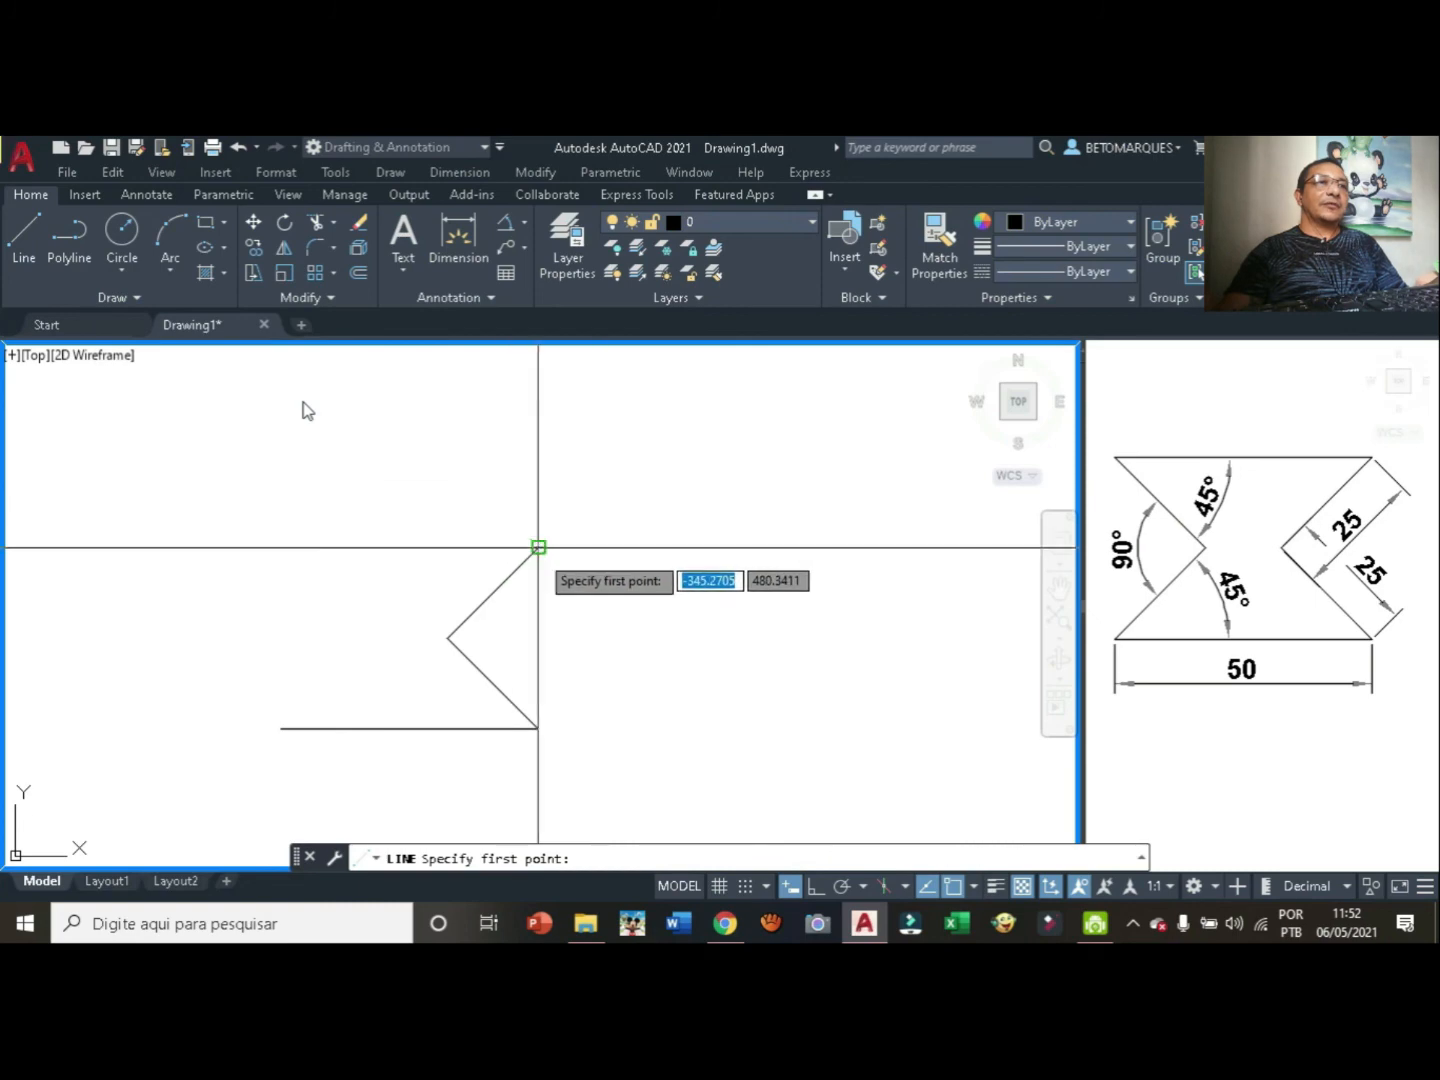
{"action": "left_click", "coordinate": [538, 547]}
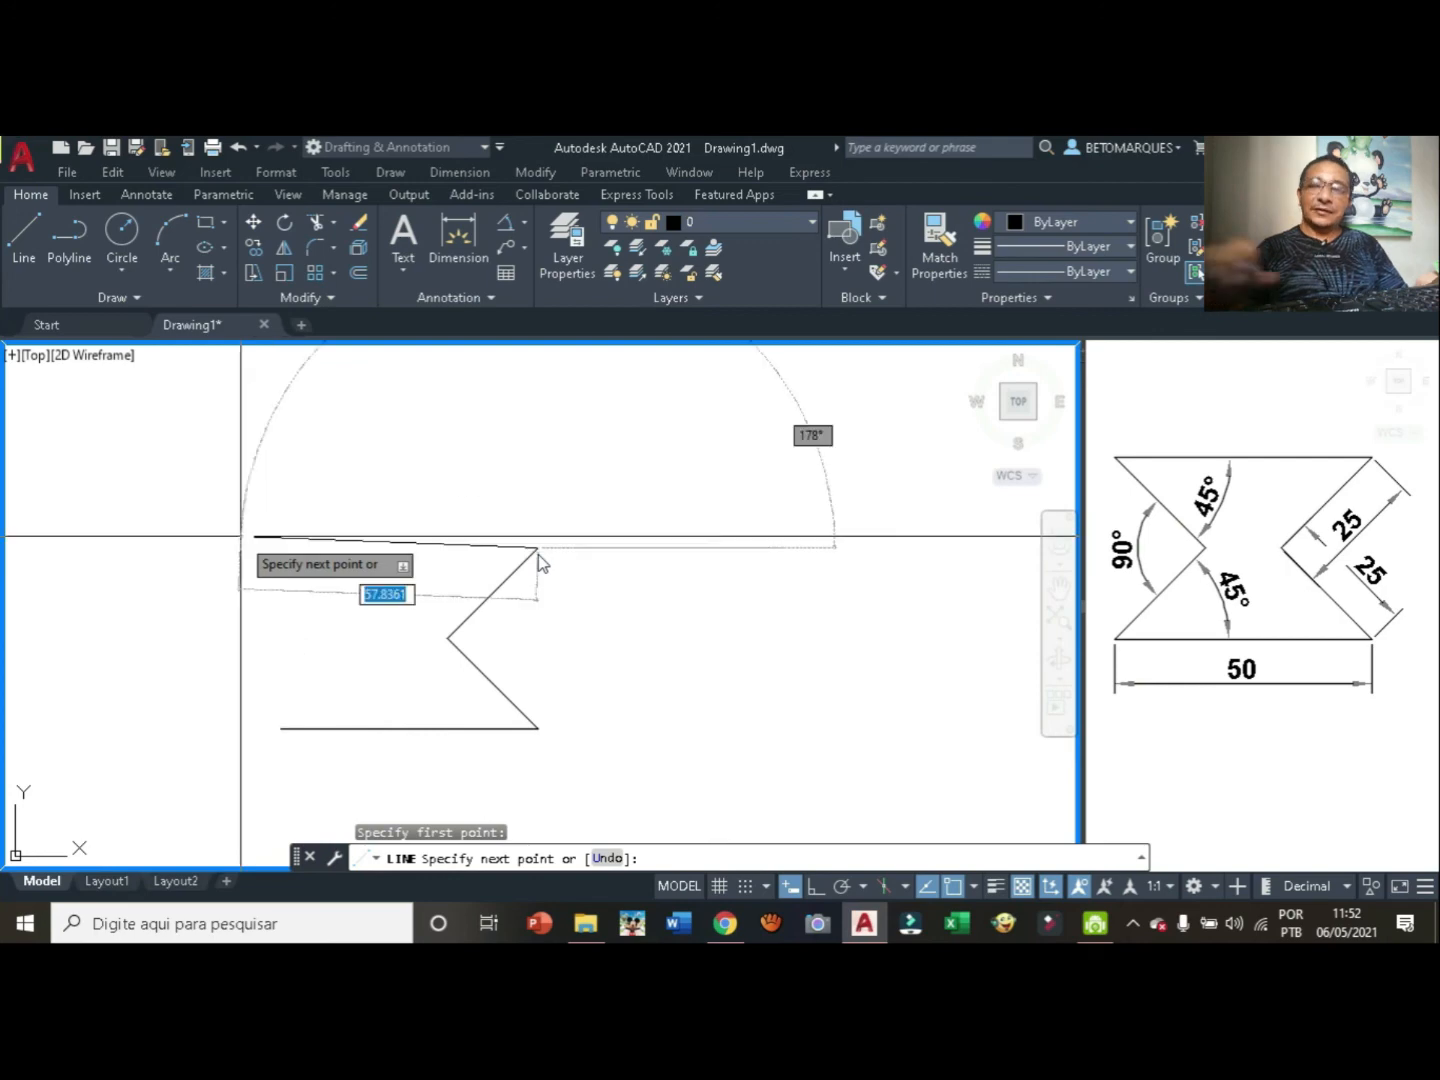
{"action": "type", "text": "50"}
{"action": "key", "text": "Tab"}
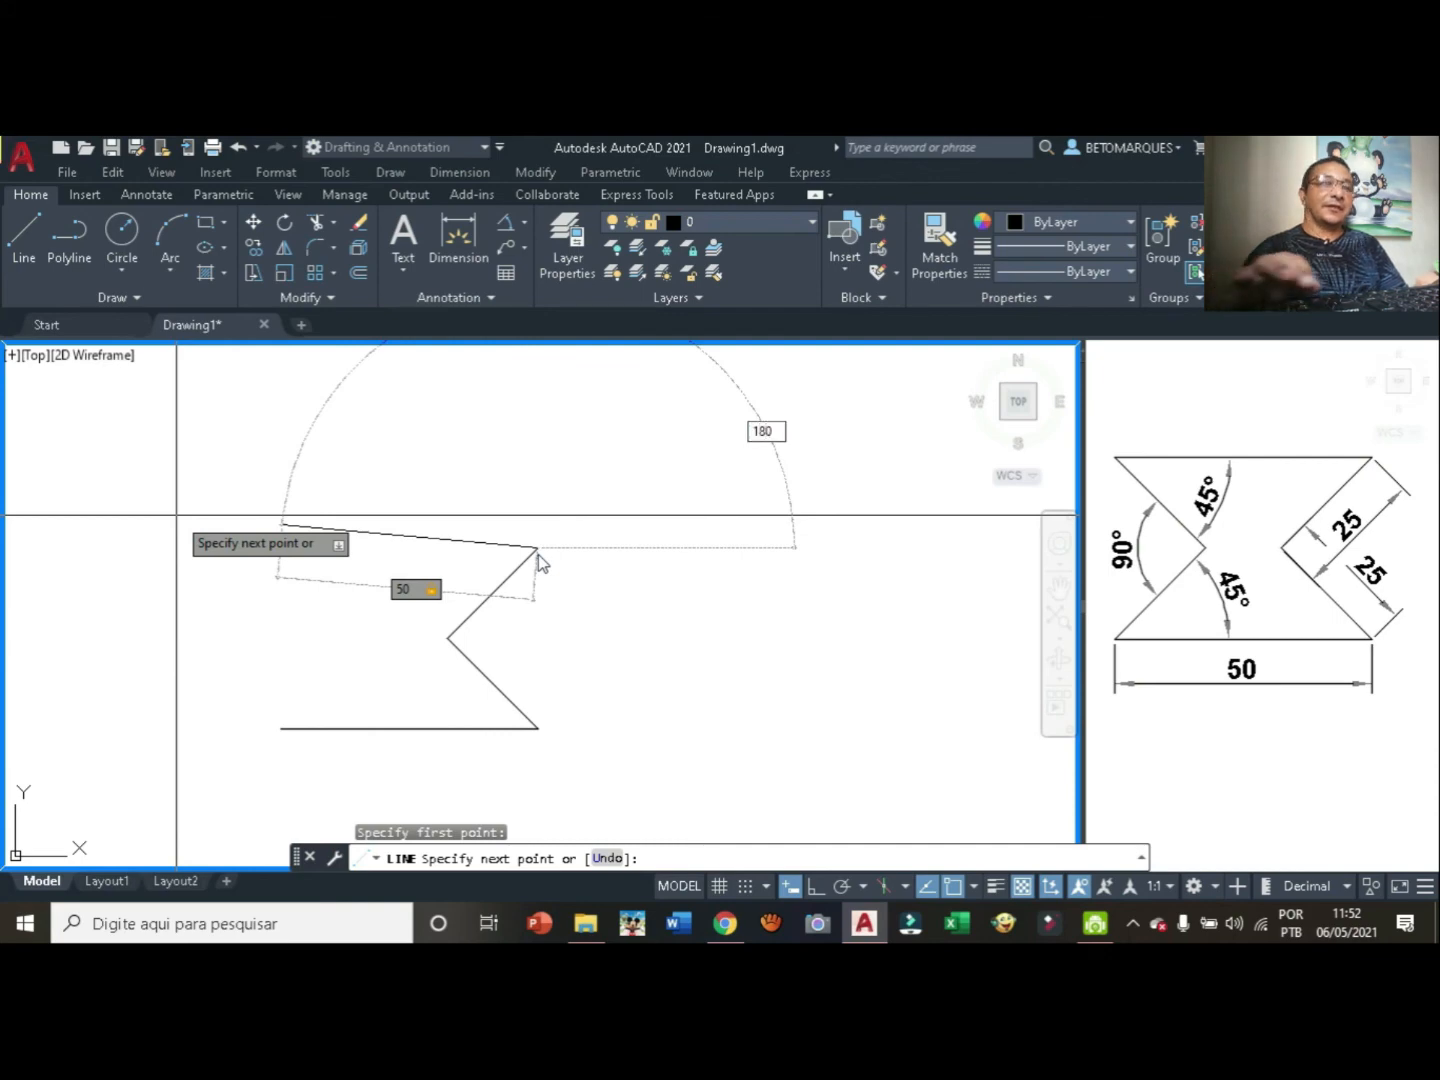
{"action": "key", "text": "Return"}
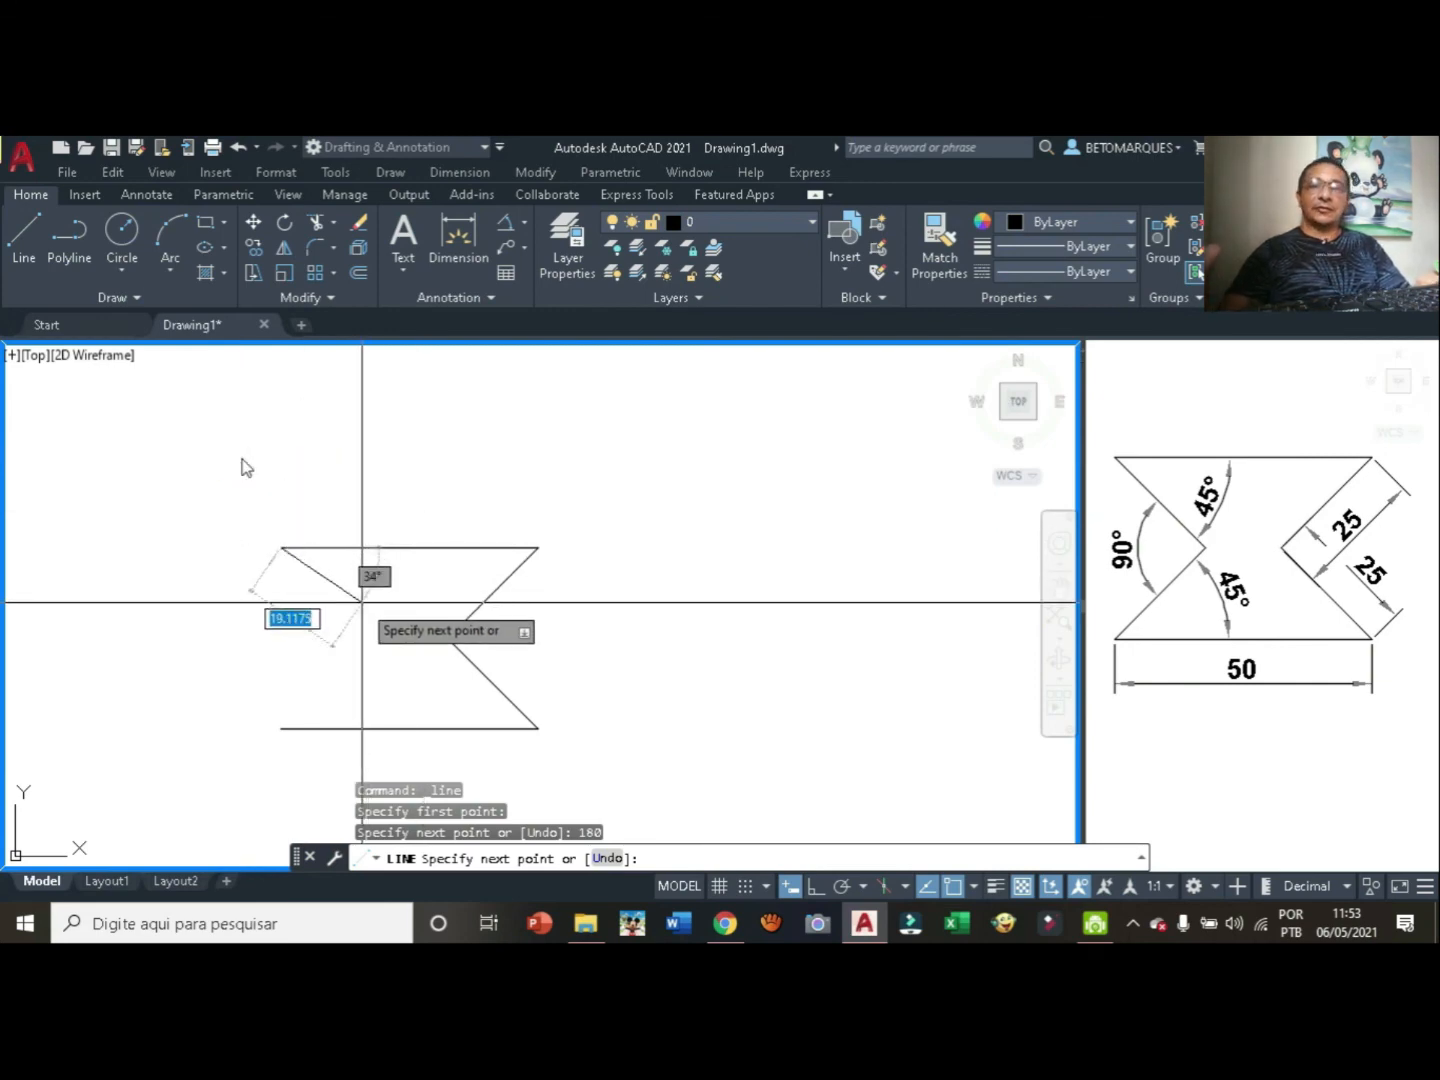
Continue with a segment 25 units long sloping down at 45°, then close the outline at the base line's left endpoint and end the command.
{"action": "key", "text": "Tab"}
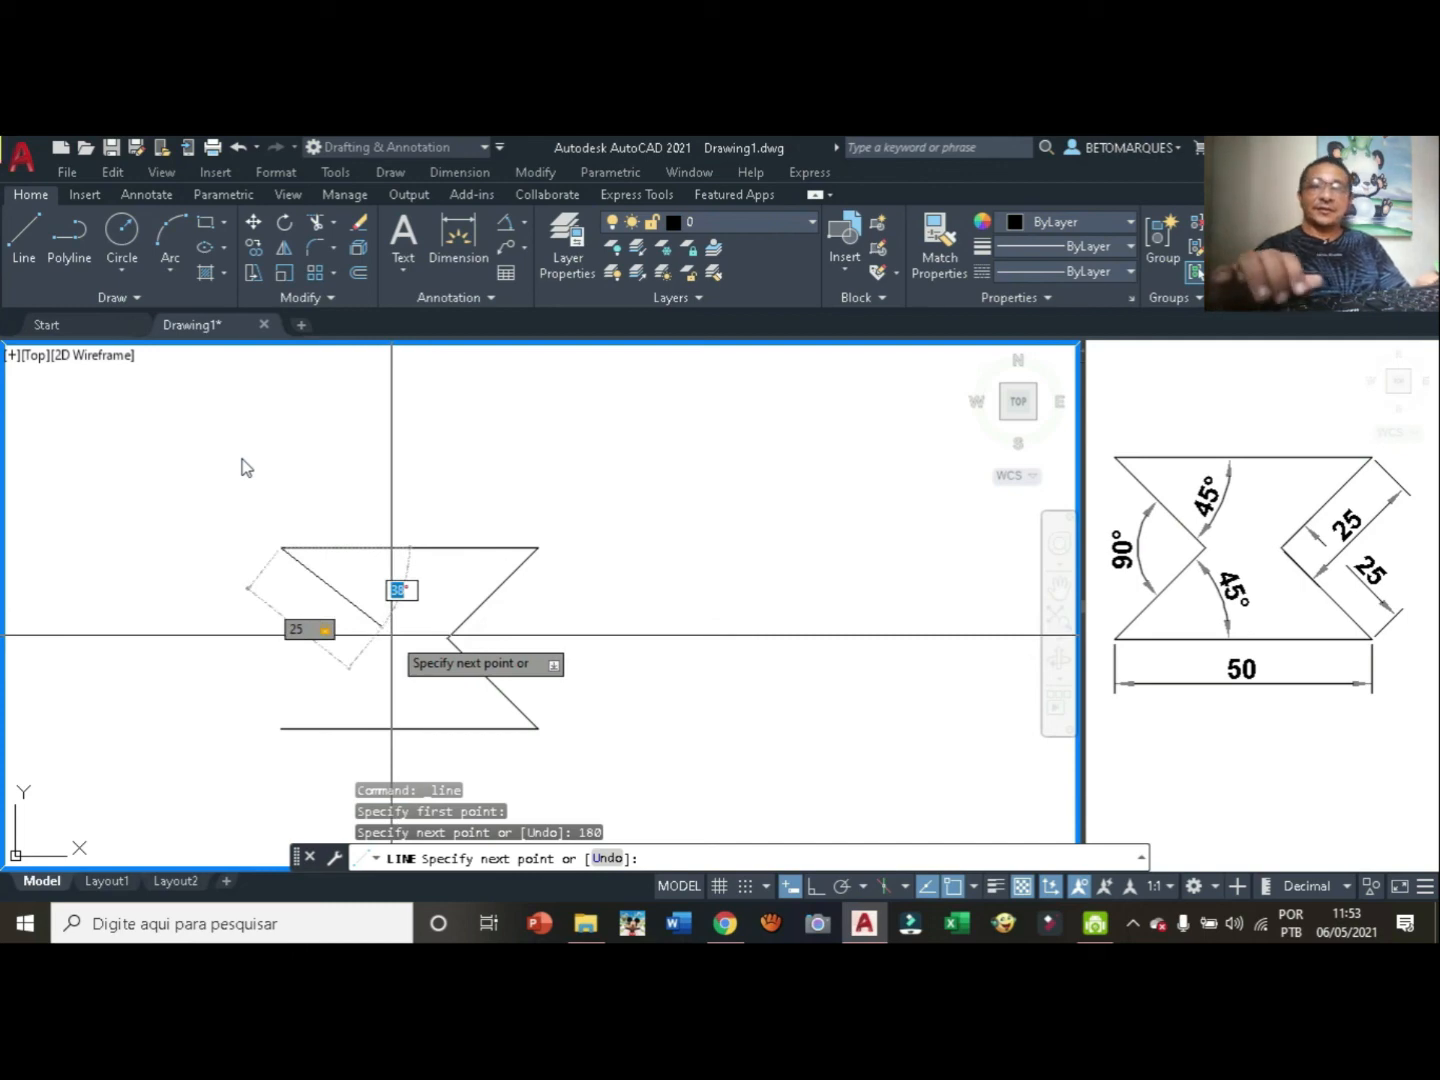
{"action": "type", "text": "45"}
{"action": "key", "text": "Return"}
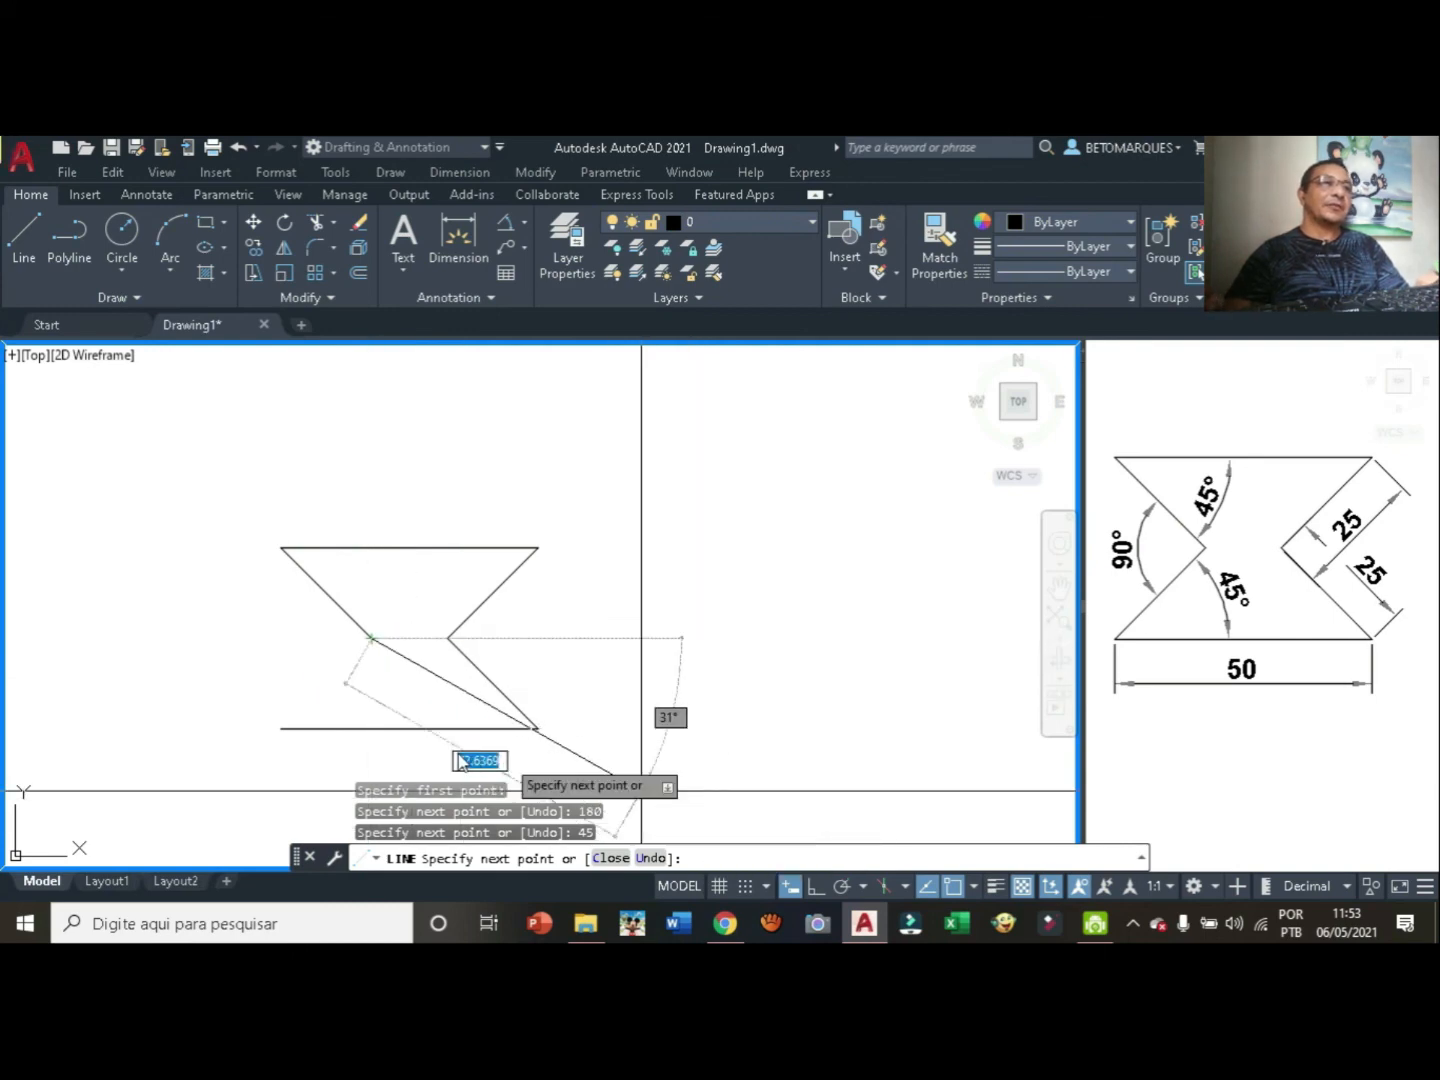
{"action": "left_click", "coordinate": [281, 728]}
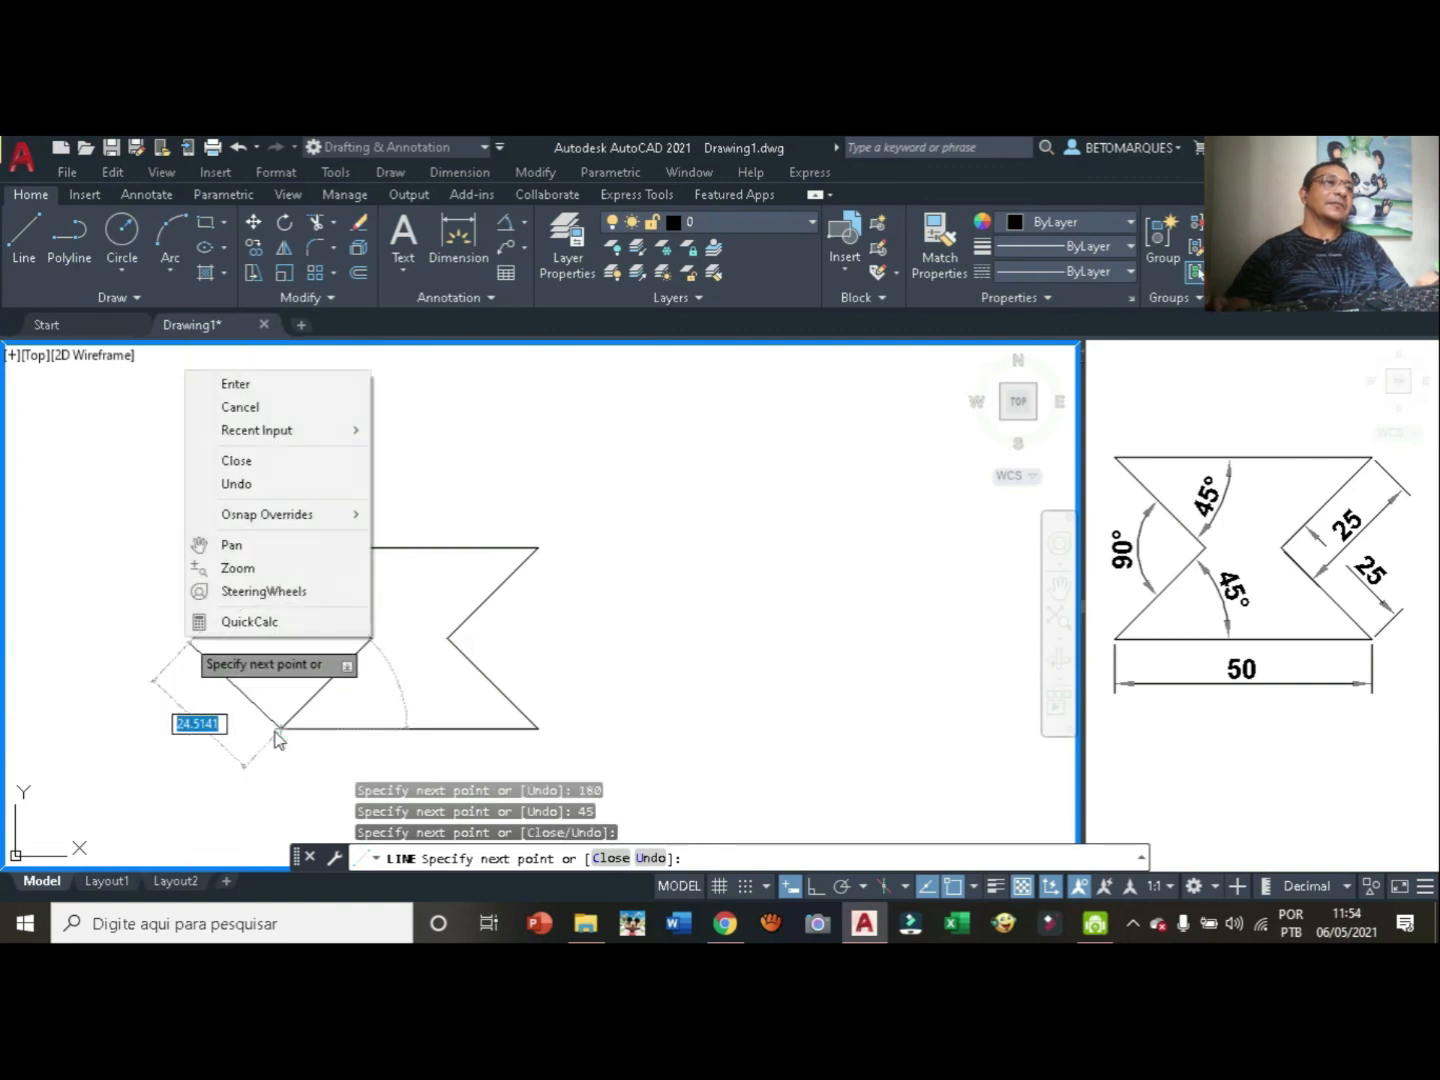
{"action": "left_click", "coordinate": [279, 416]}
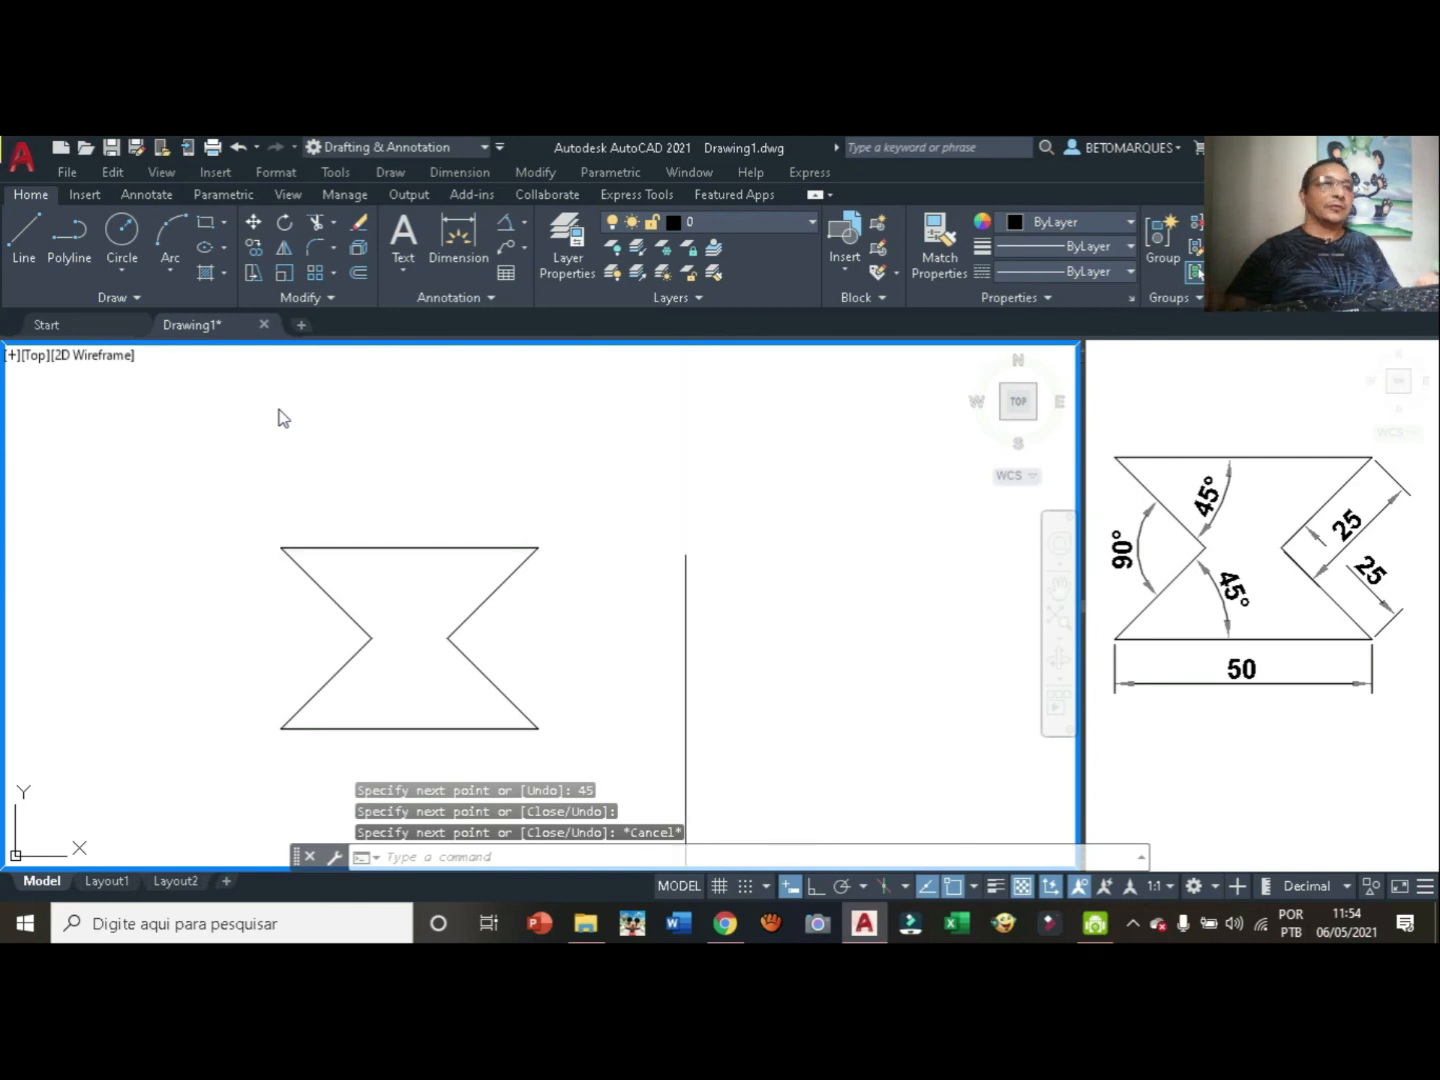
{"action": "left_click", "coordinate": [1059, 590]}
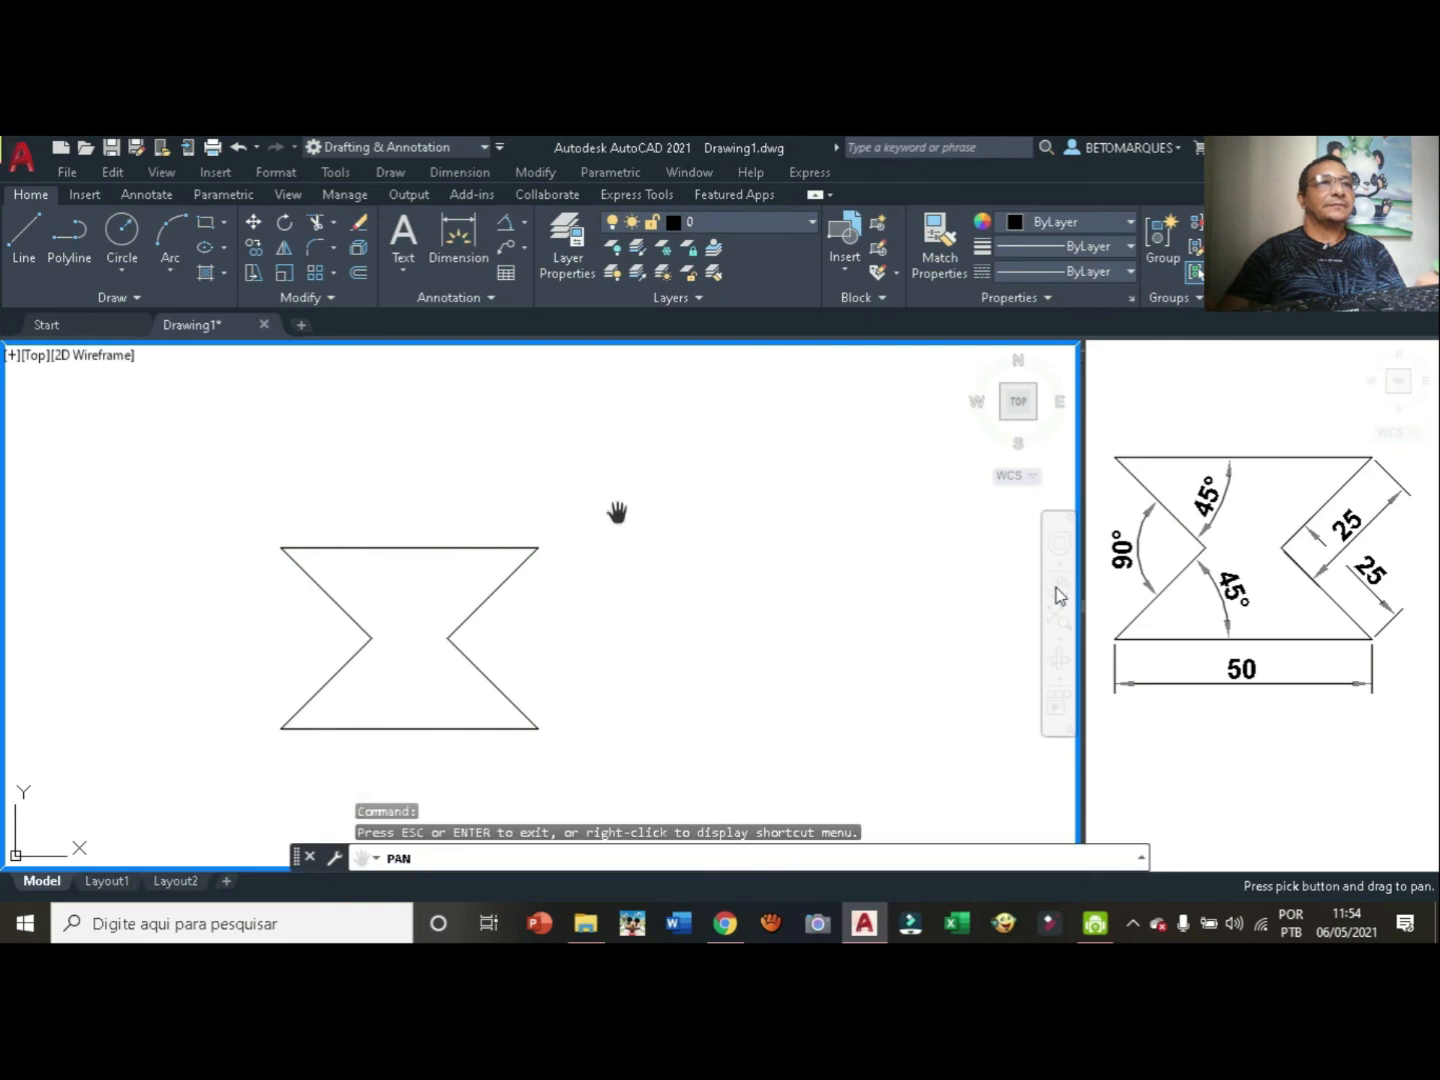
{"action": "left_click_drag", "start_coordinate": [617, 514], "coordinate": [786, 435]}
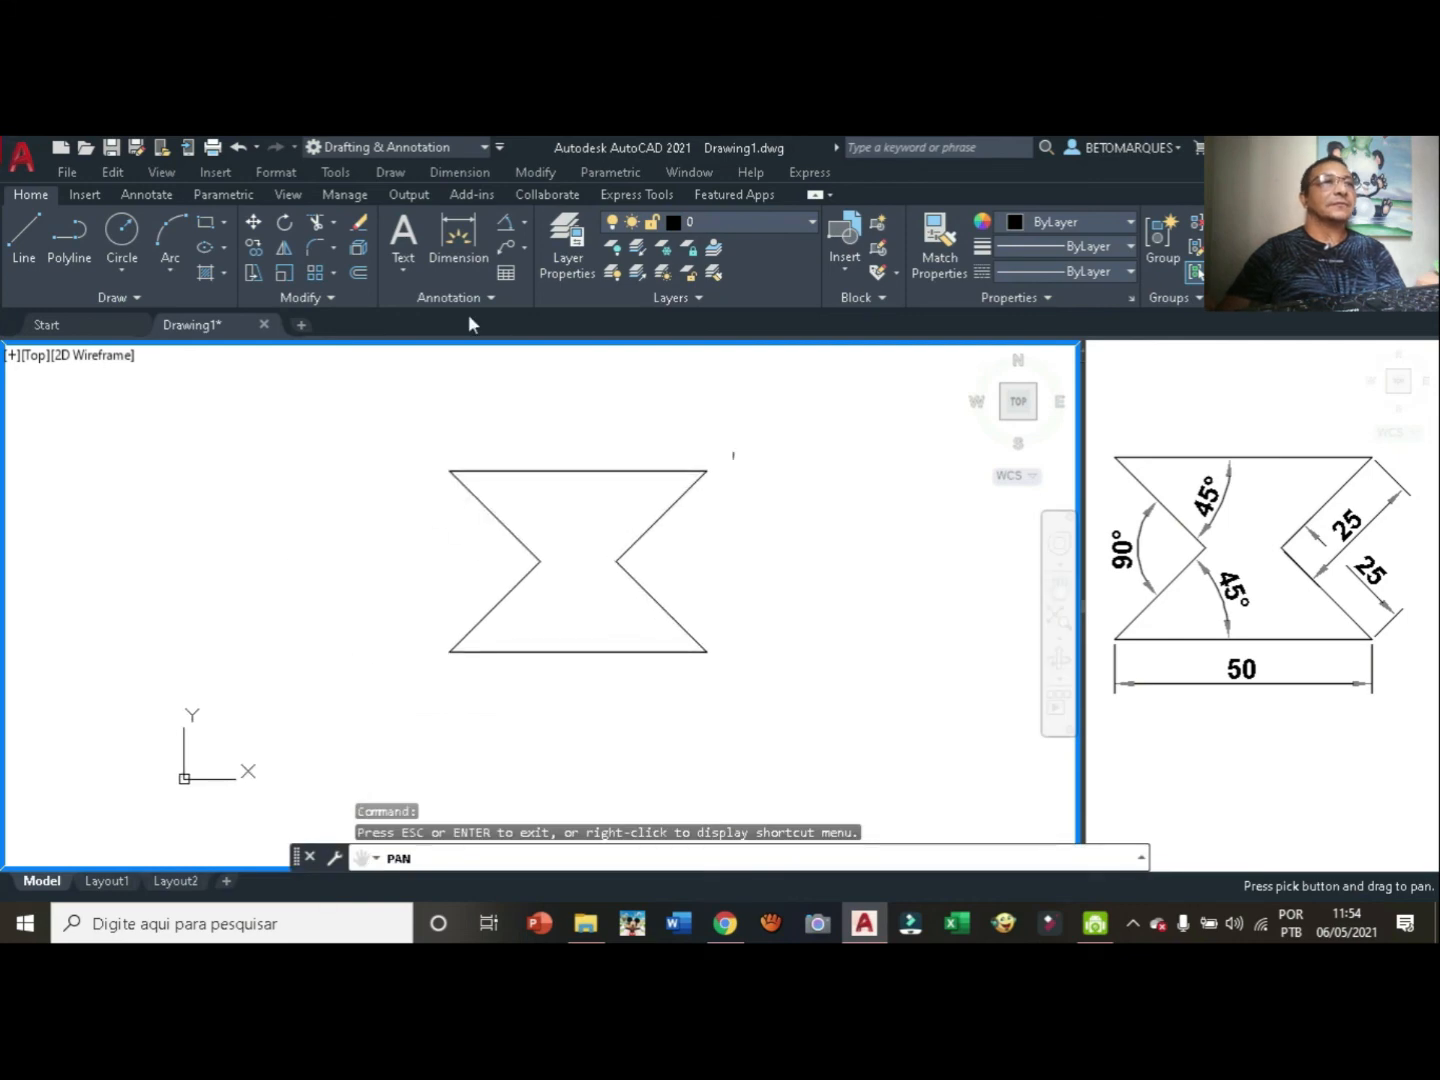
{"action": "left_click", "coordinate": [525, 224]}
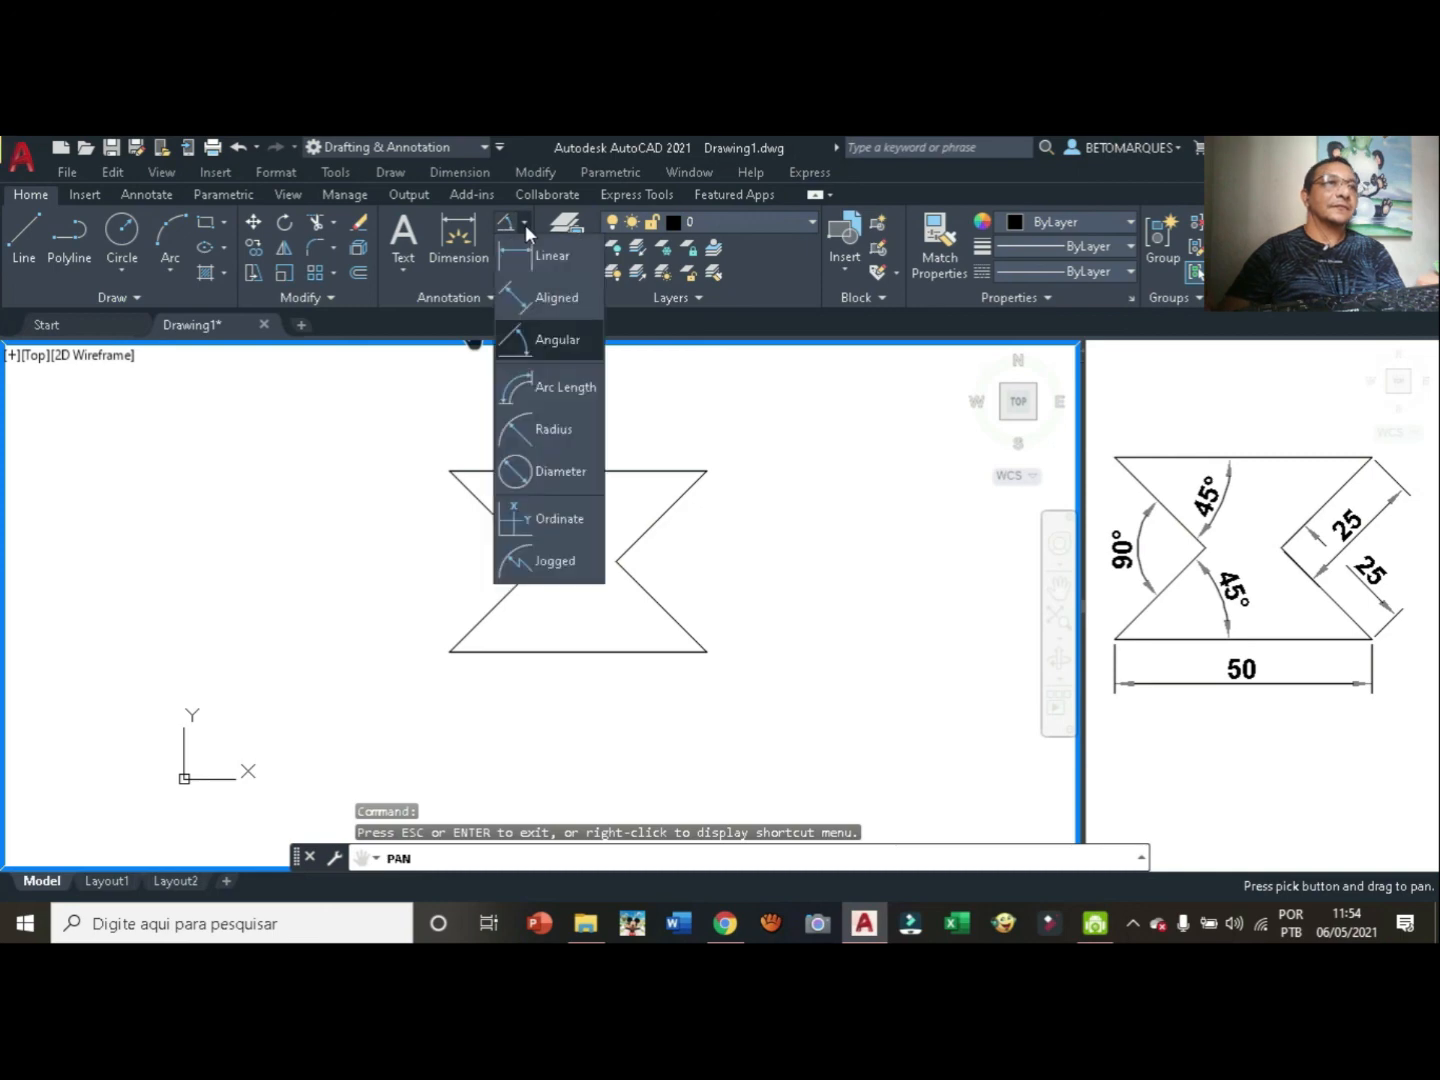
{"action": "left_click", "coordinate": [530, 340]}
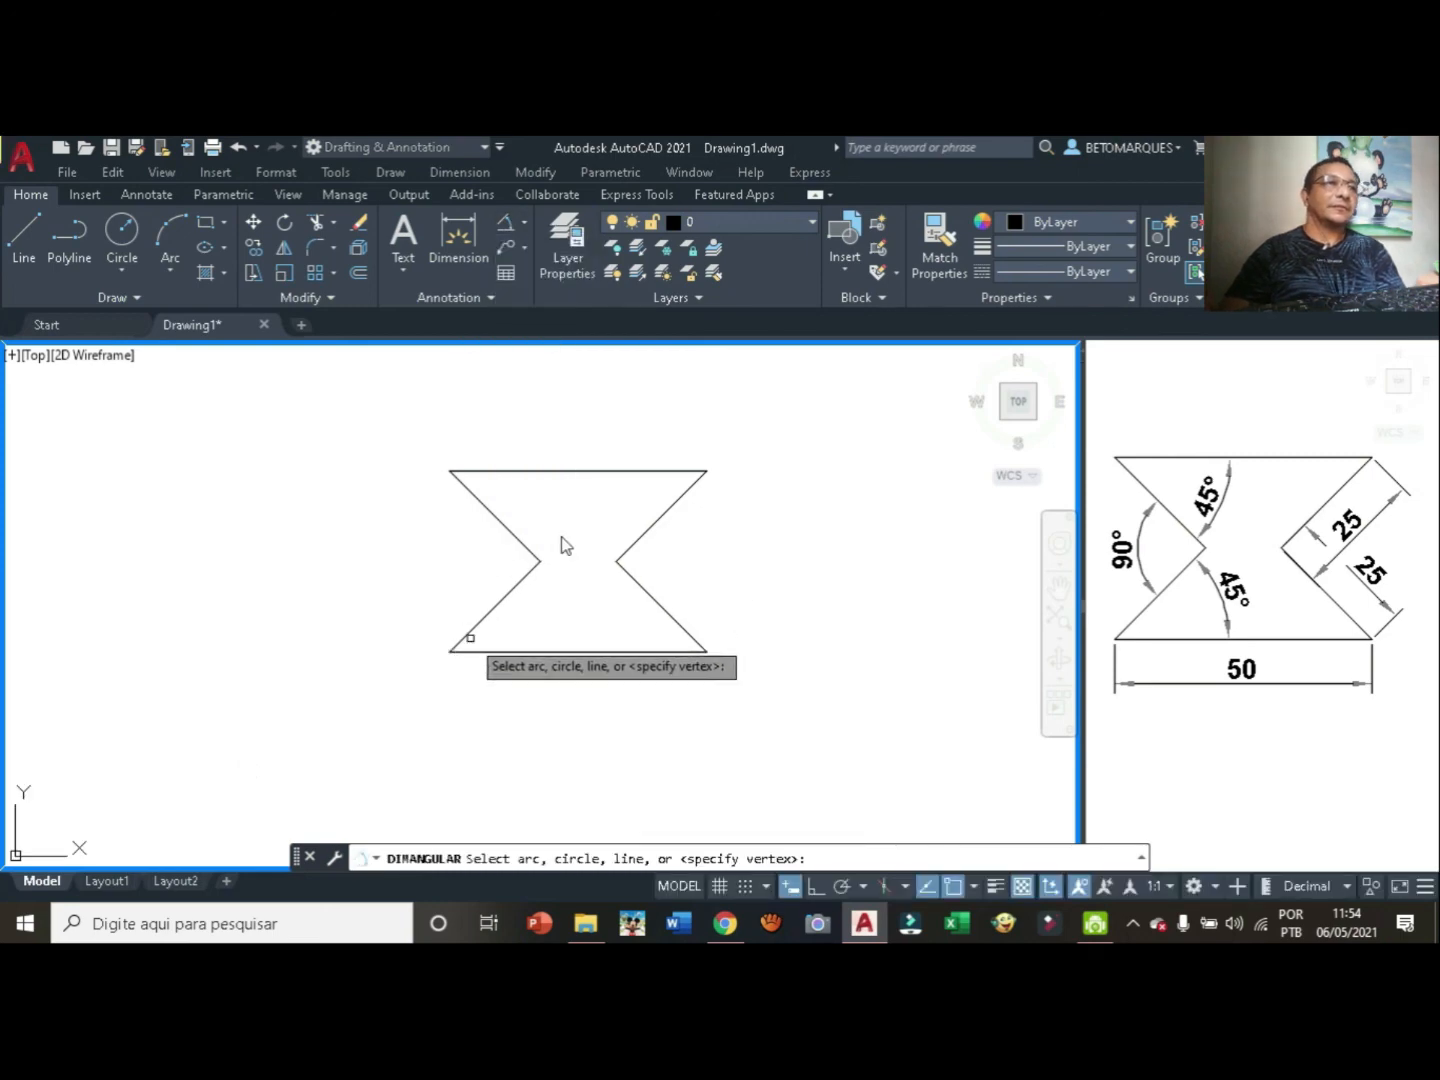
{"action": "left_click", "coordinate": [470, 632]}
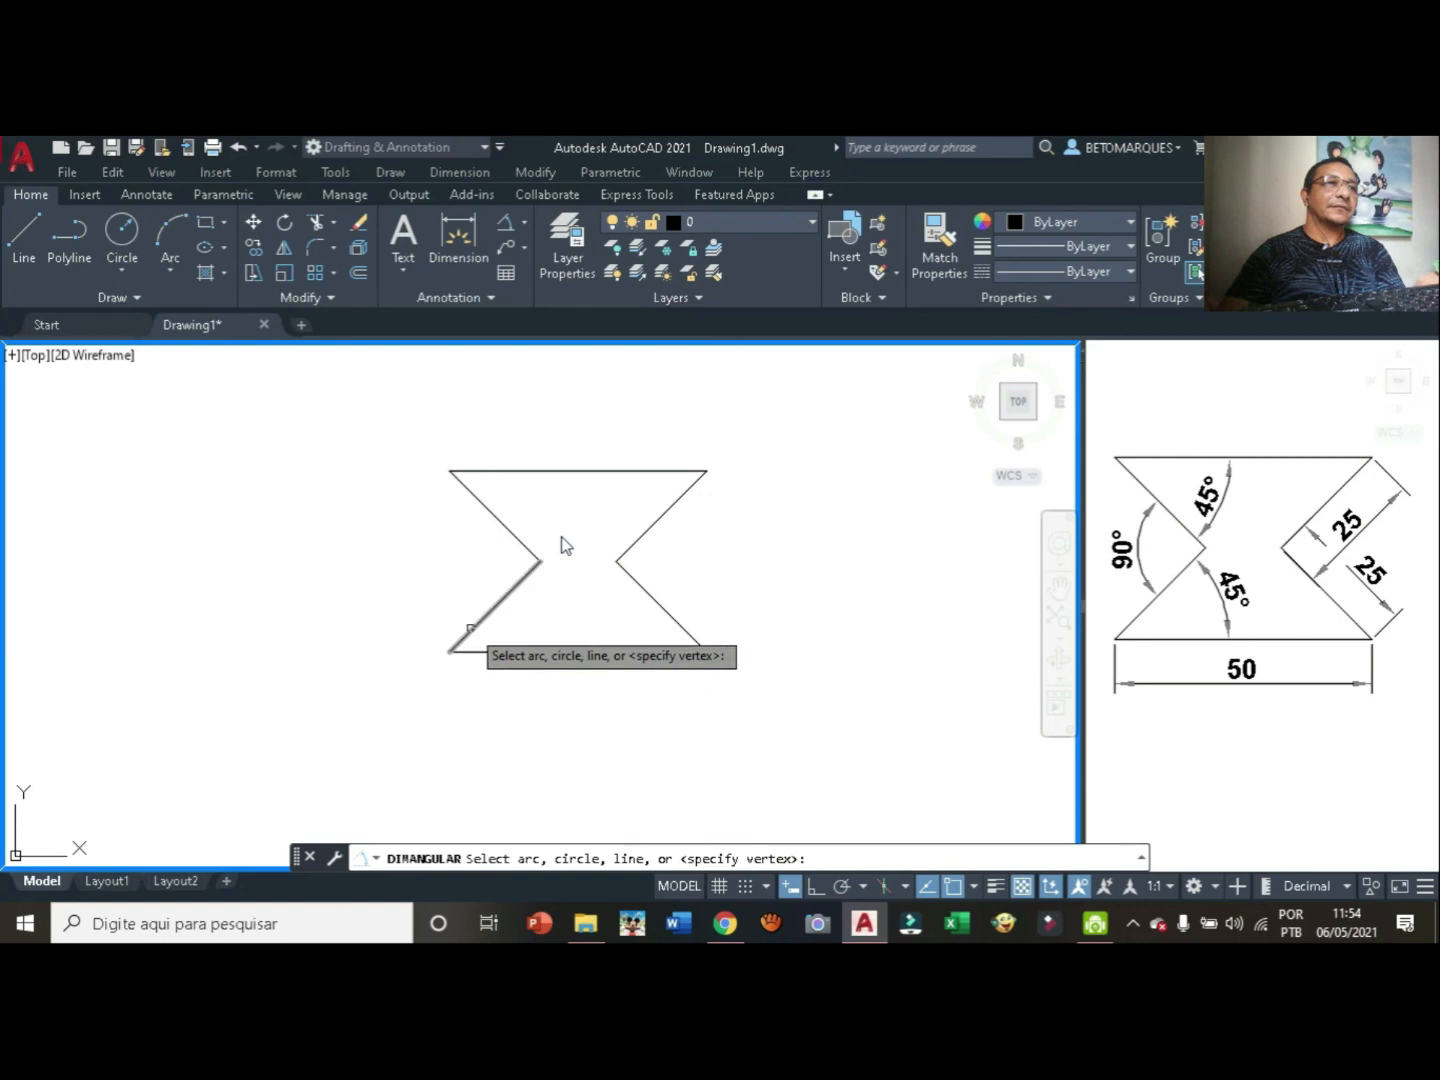
{"action": "left_click", "coordinate": [476, 651]}
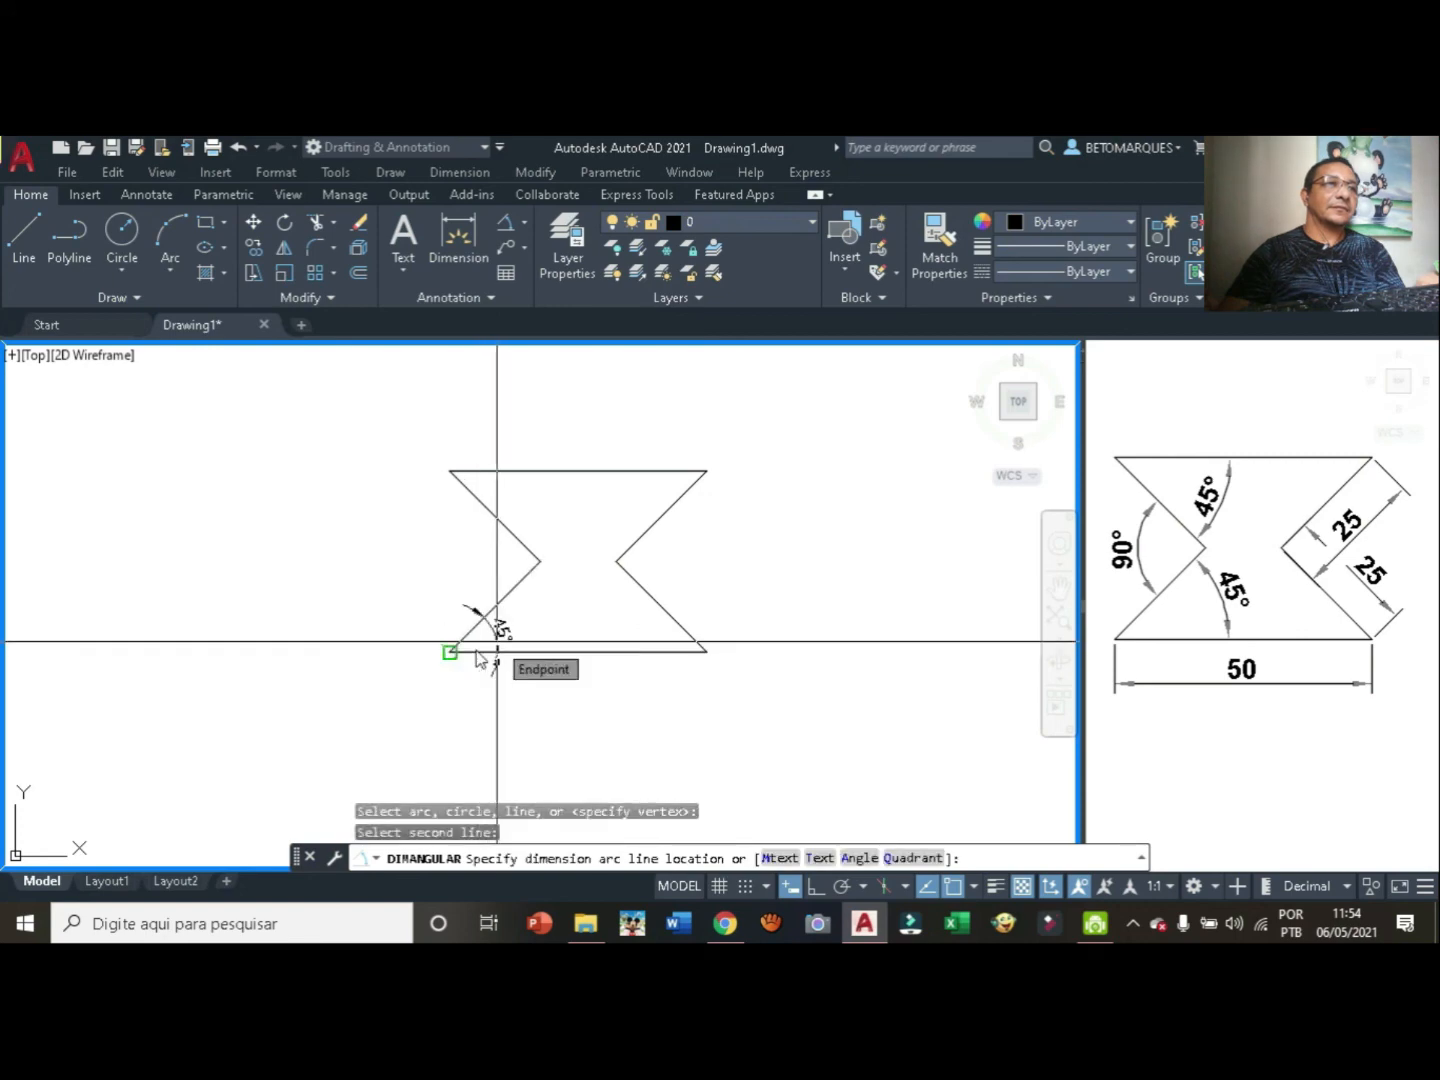
{"action": "left_click", "coordinate": [497, 641]}
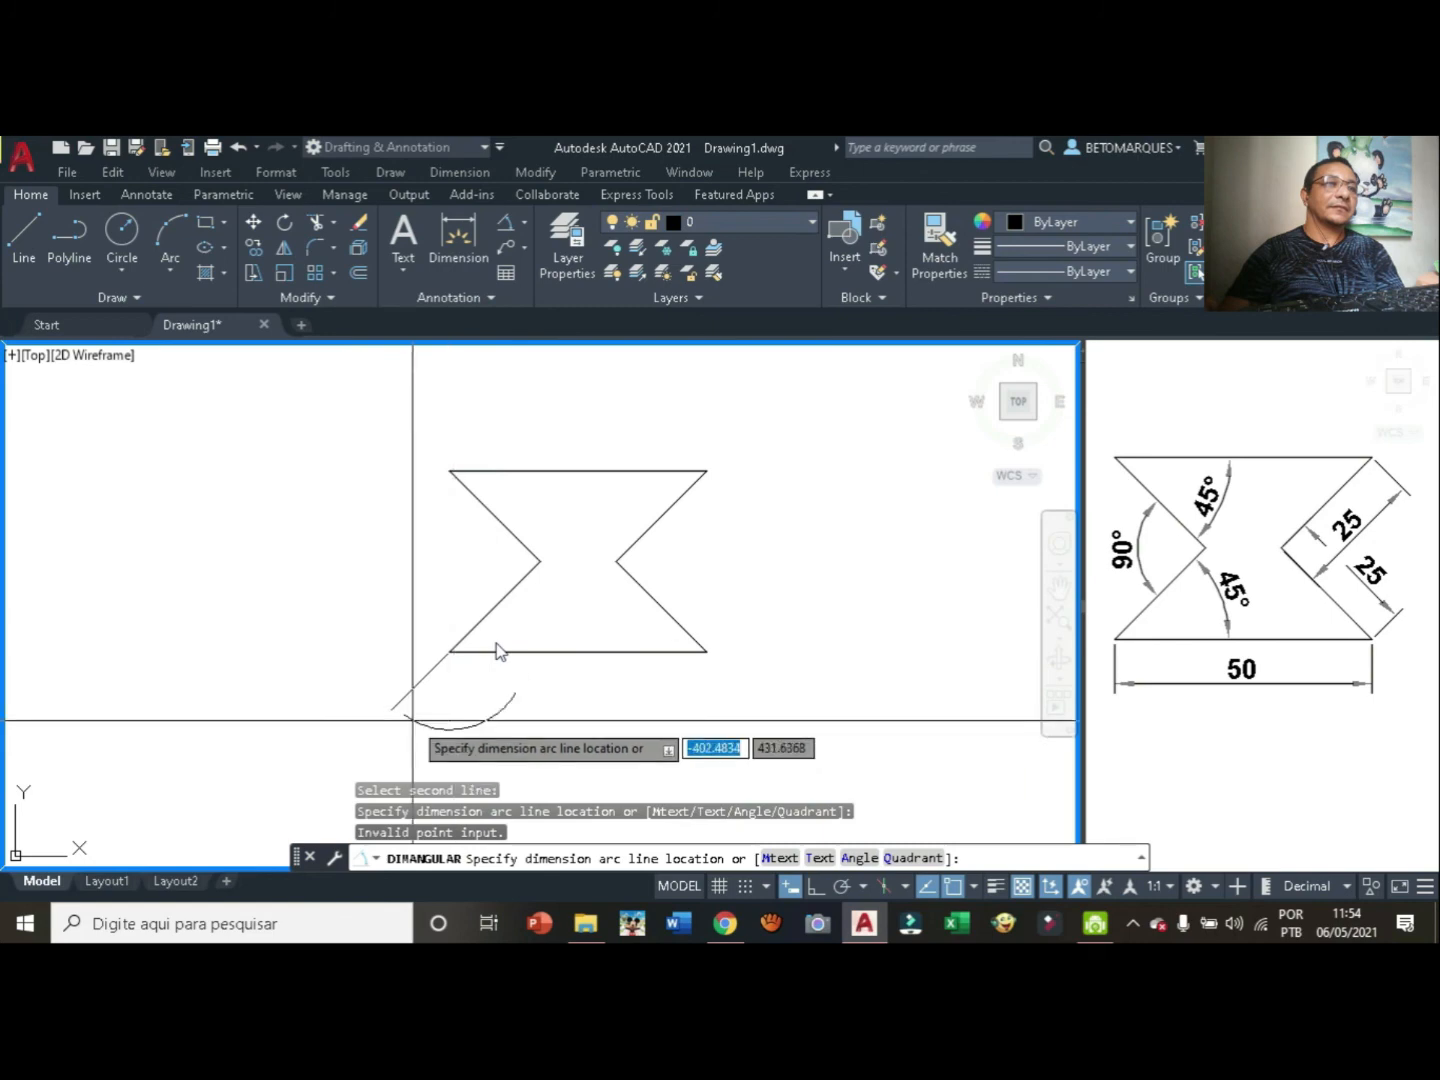
{"action": "key", "text": "Escape"}
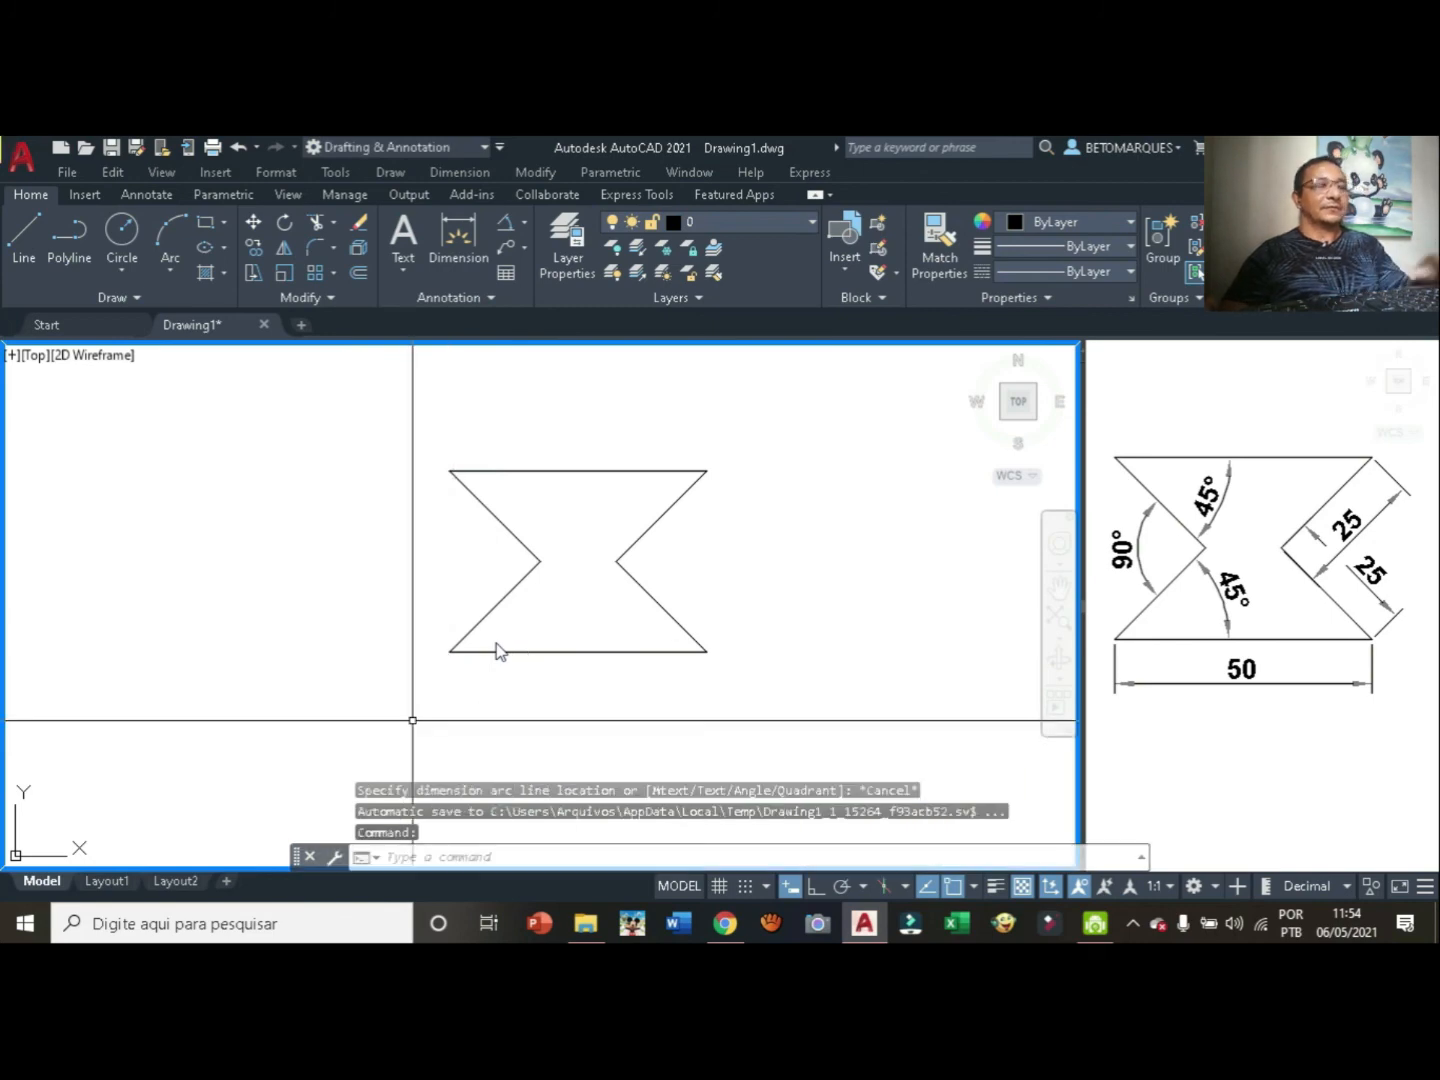
Add an angular dimension between the two left inclined segments, placing its arc within the left notch.
{"action": "key", "text": "Return"}
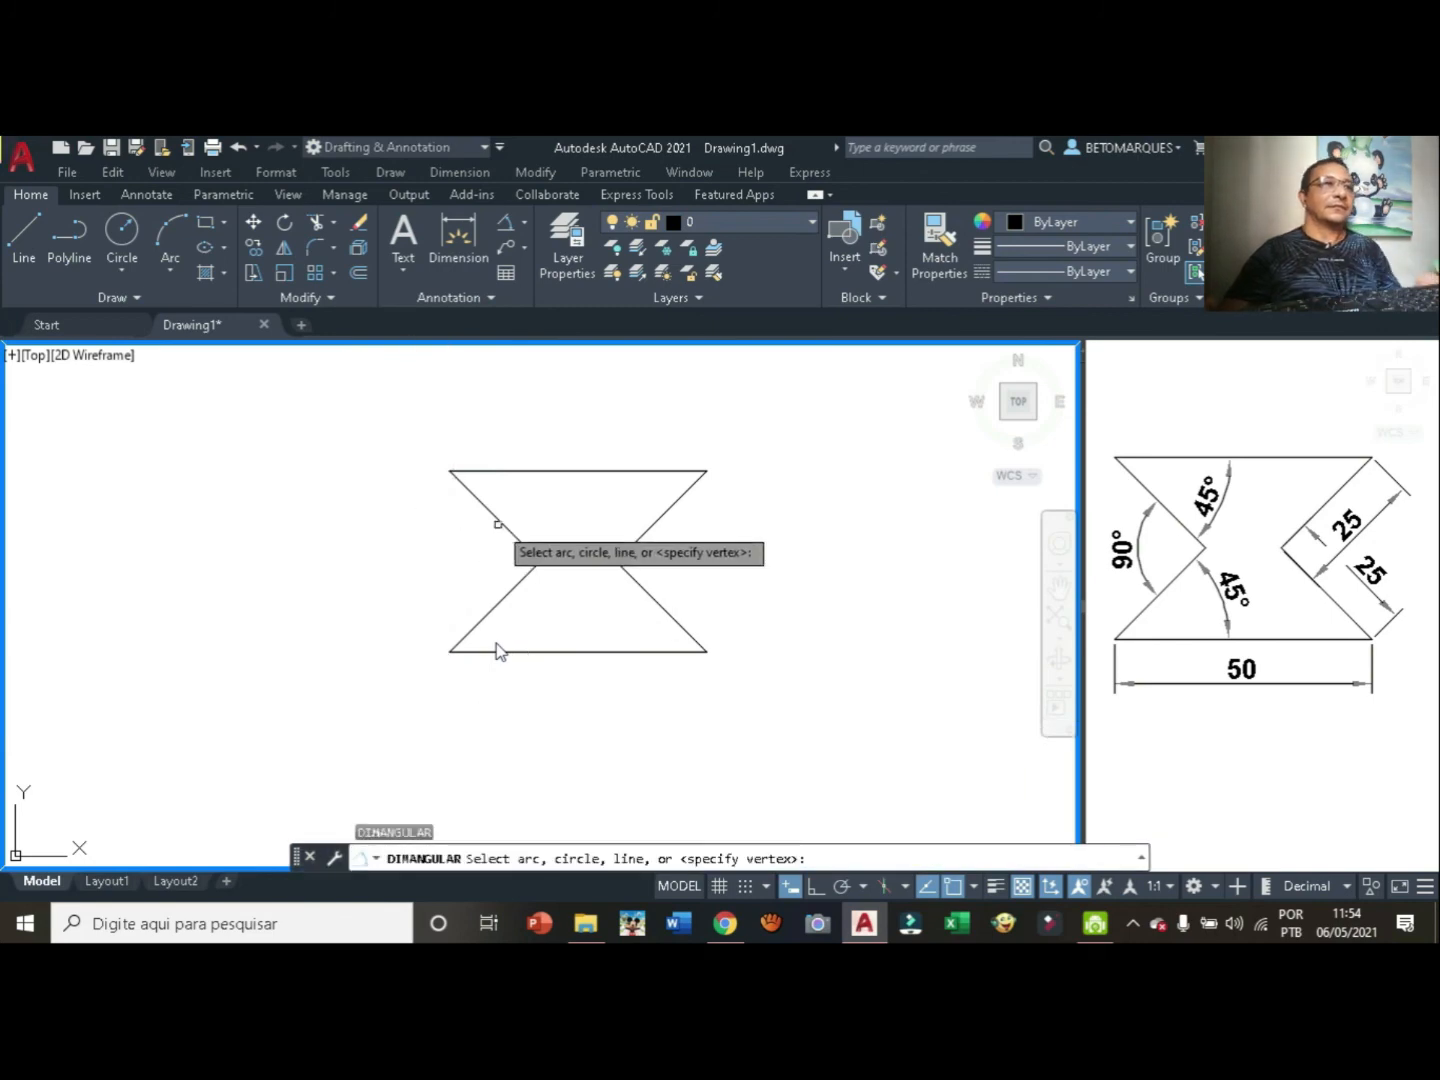
{"action": "left_click", "coordinate": [503, 529]}
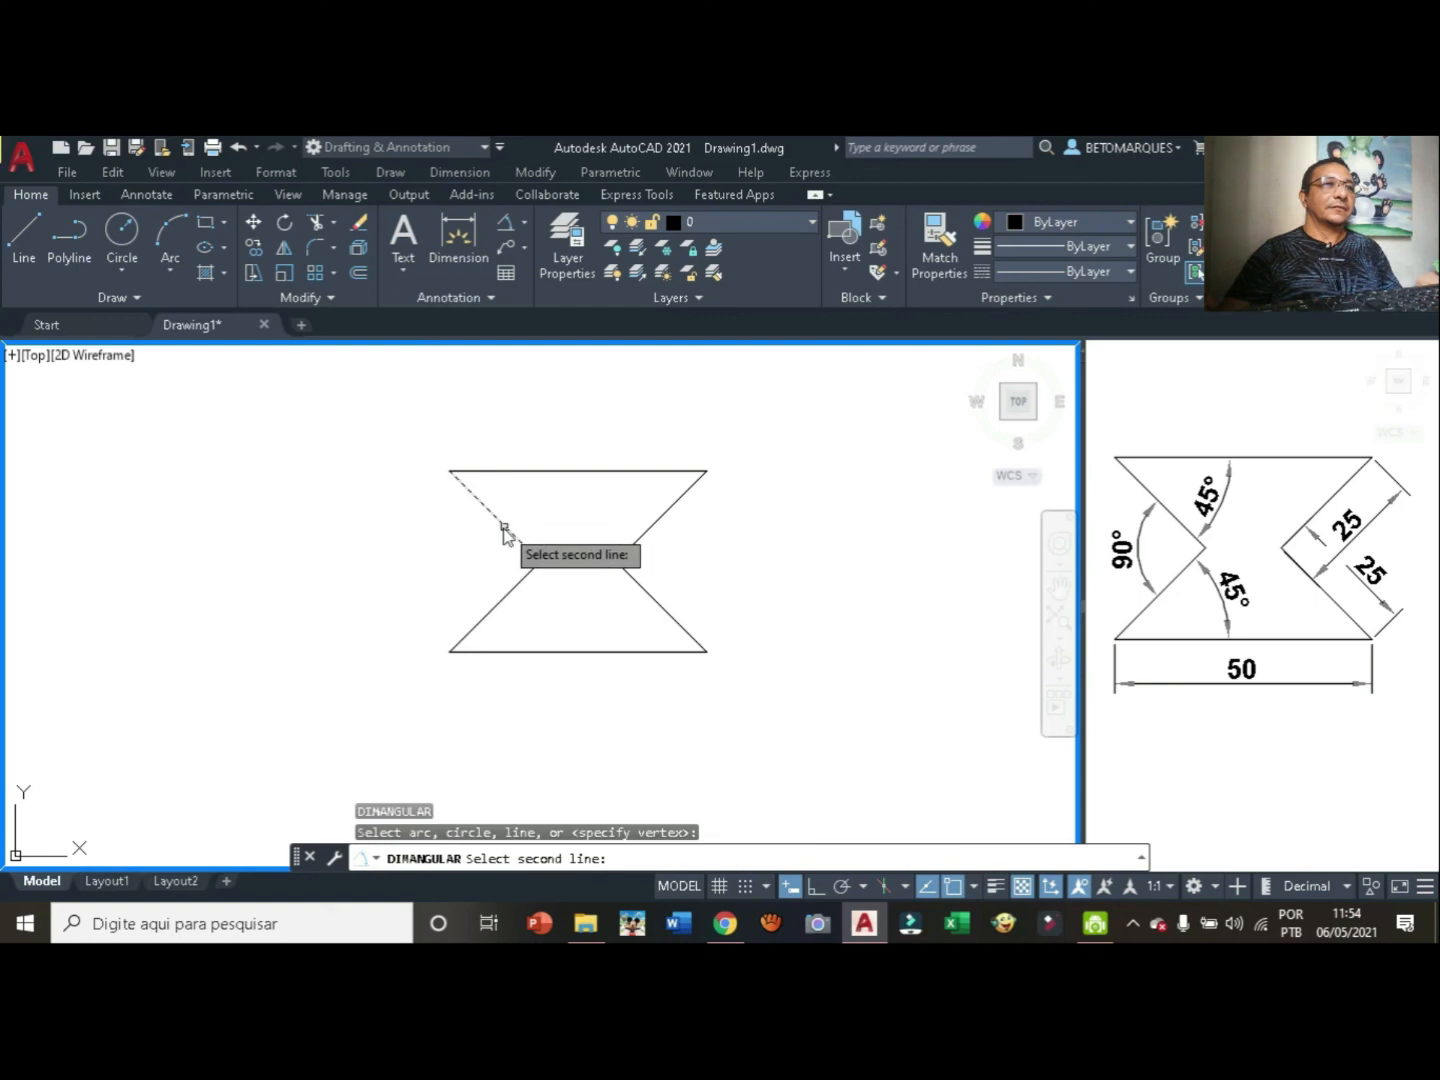
{"action": "left_click", "coordinate": [497, 606]}
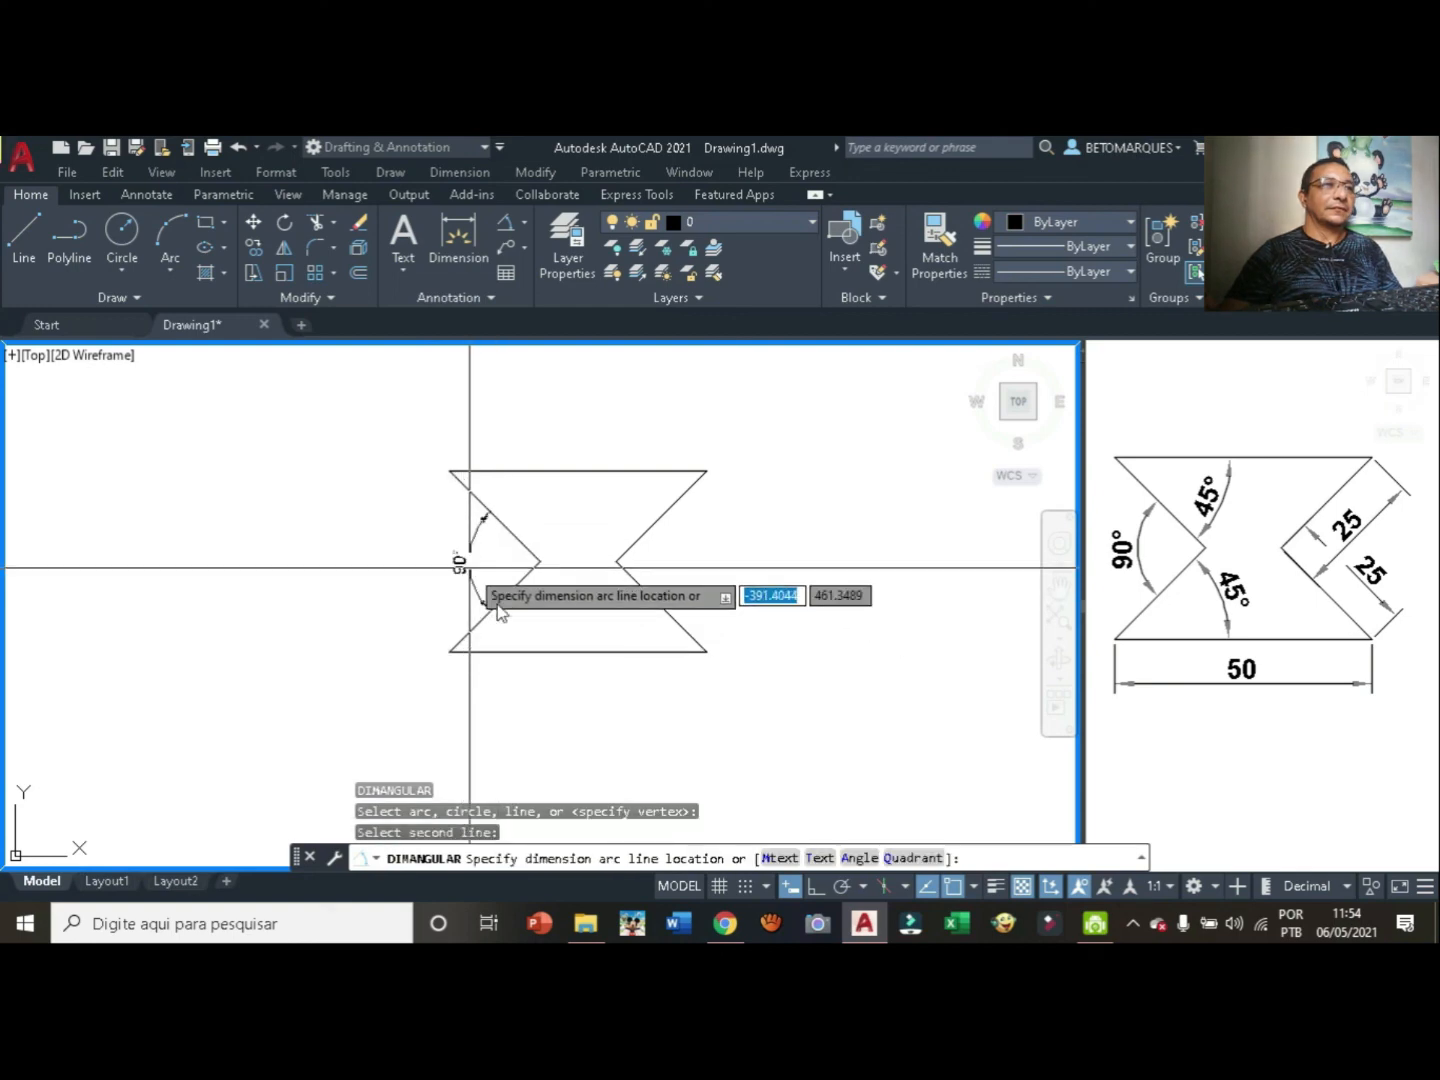
{"action": "left_click", "coordinate": [467, 577]}
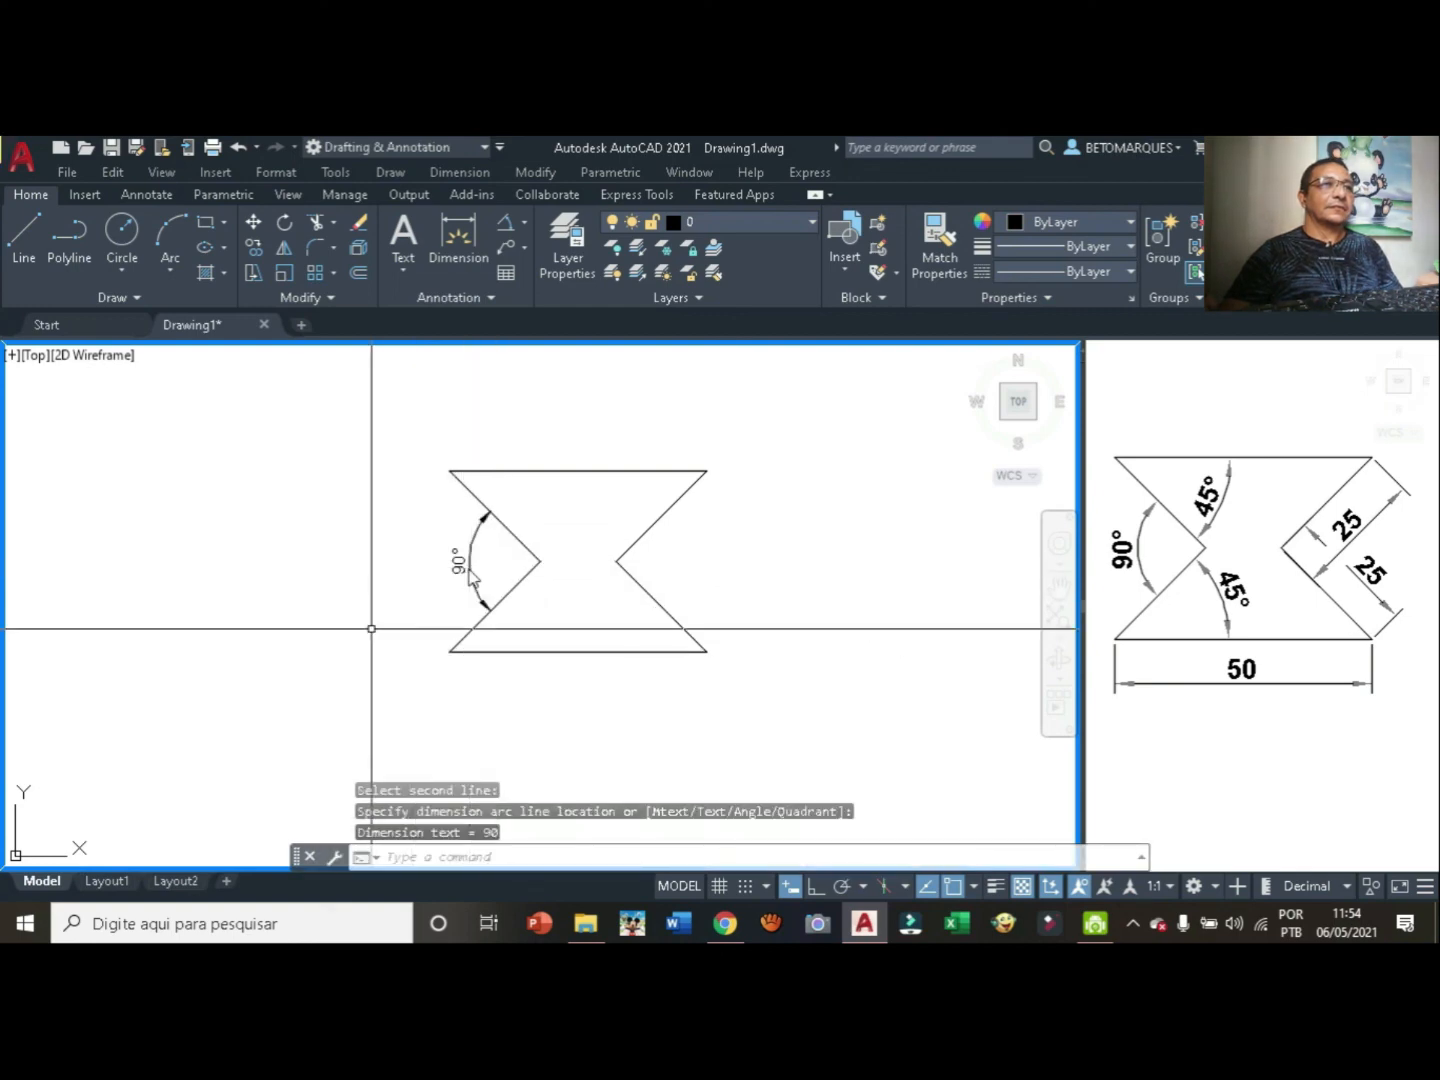
Add an angular dimension between the lower-left inclined segment and the base line, placing its arc inside the shape.
{"action": "key", "text": "Return"}
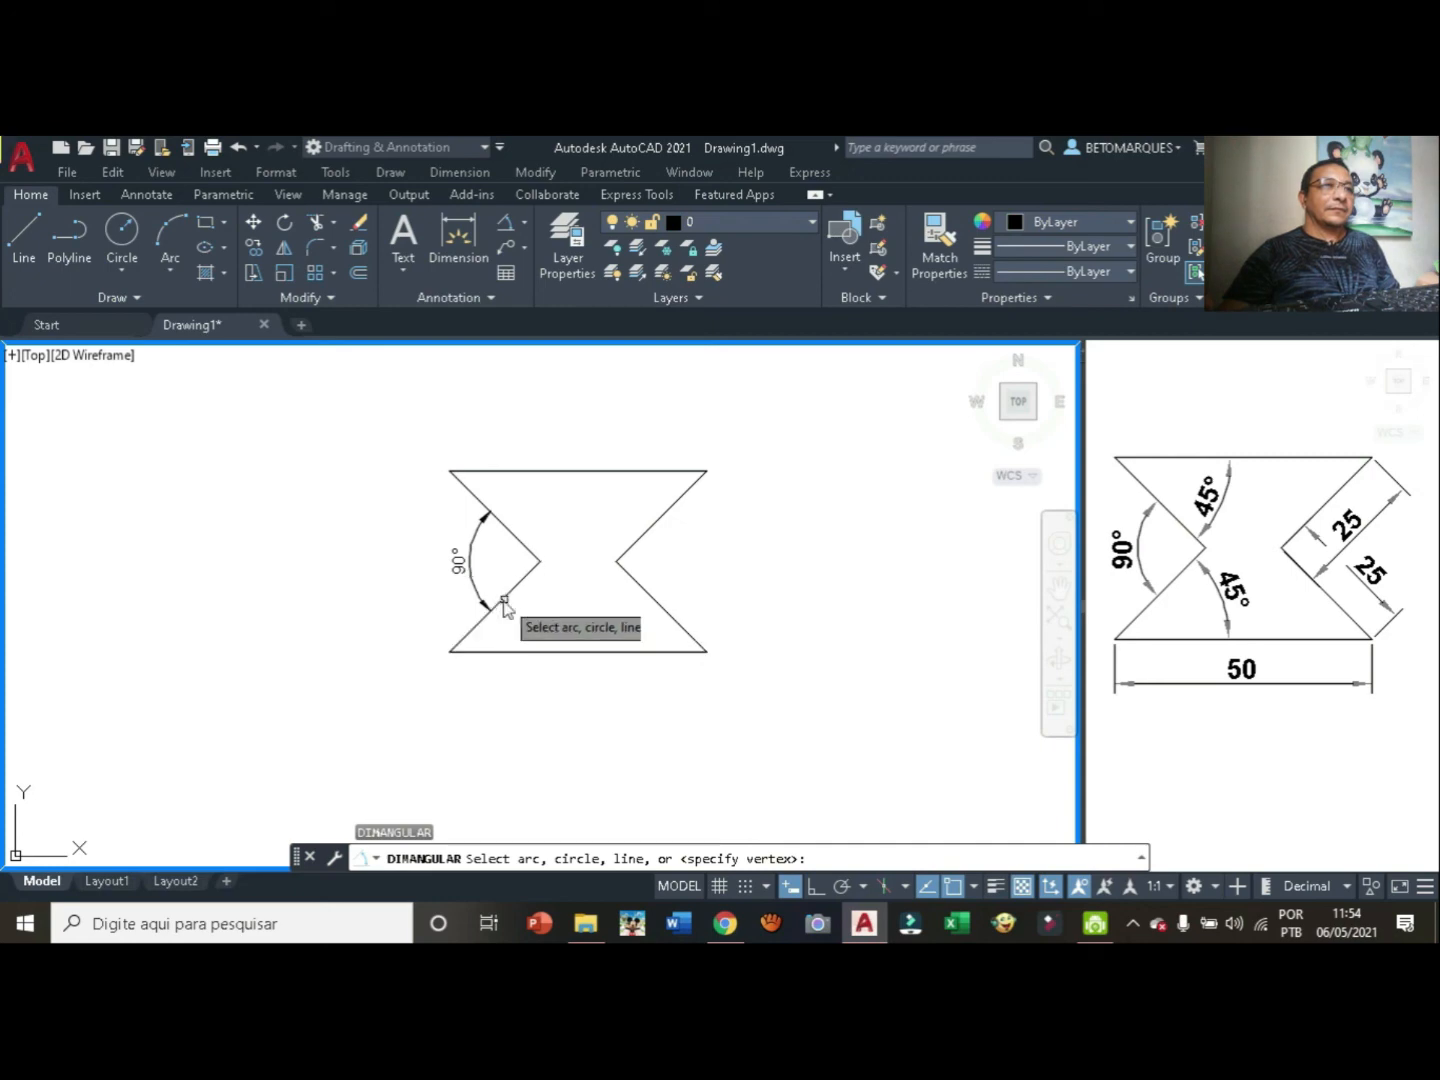
{"action": "left_click", "coordinate": [503, 599]}
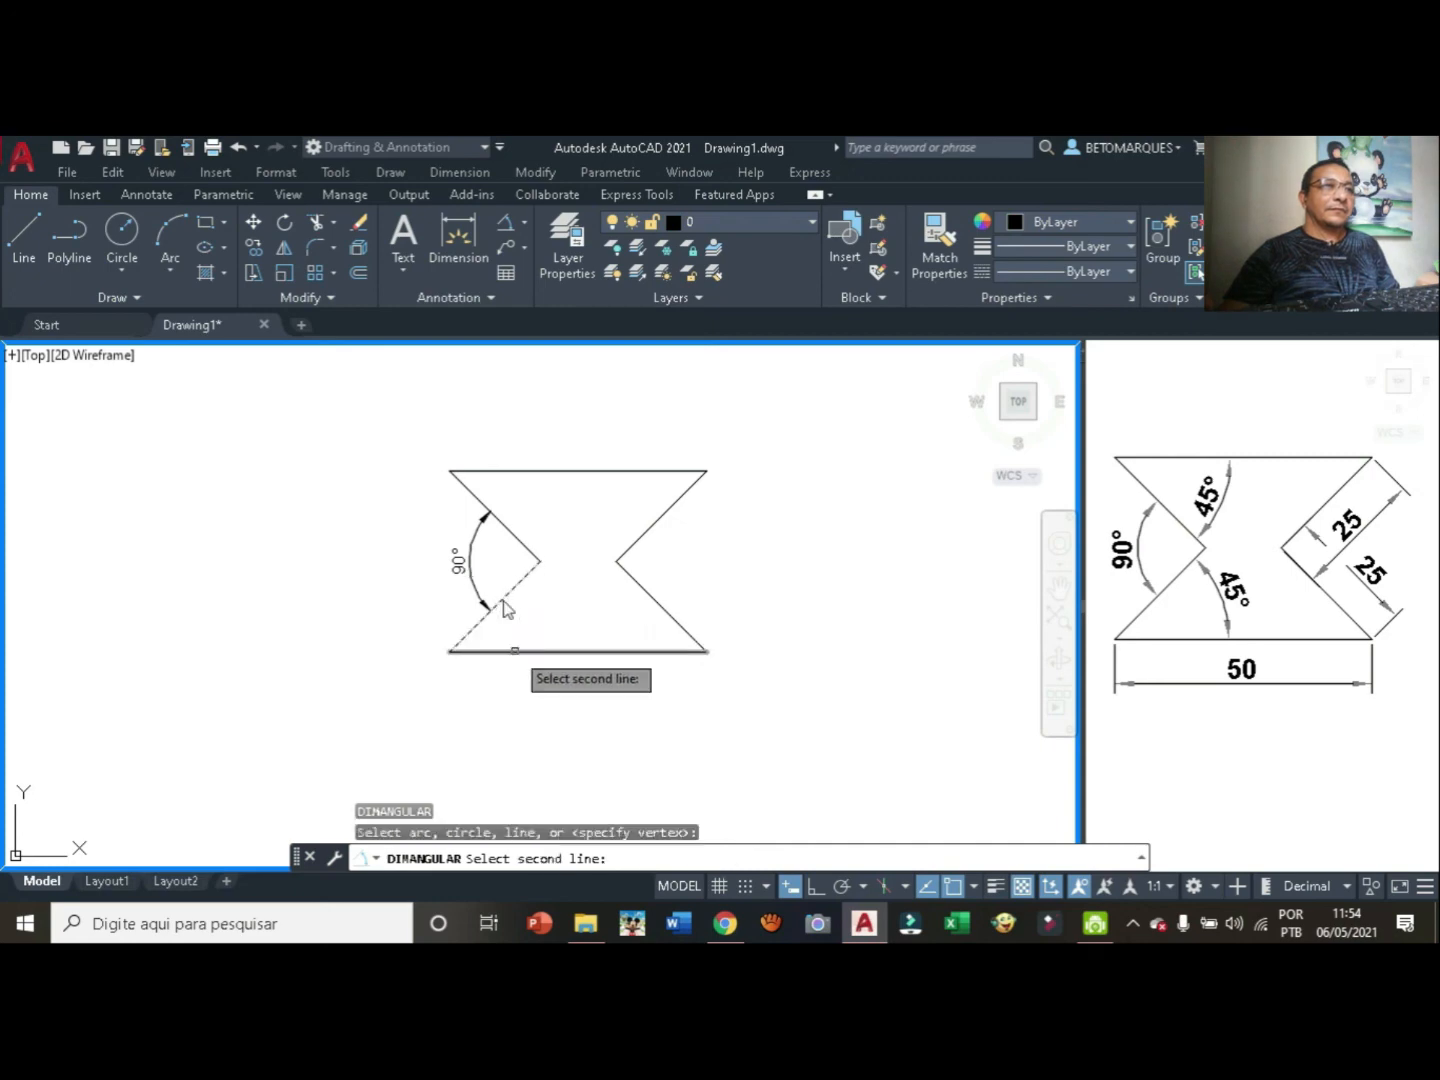
{"action": "left_click", "coordinate": [514, 652]}
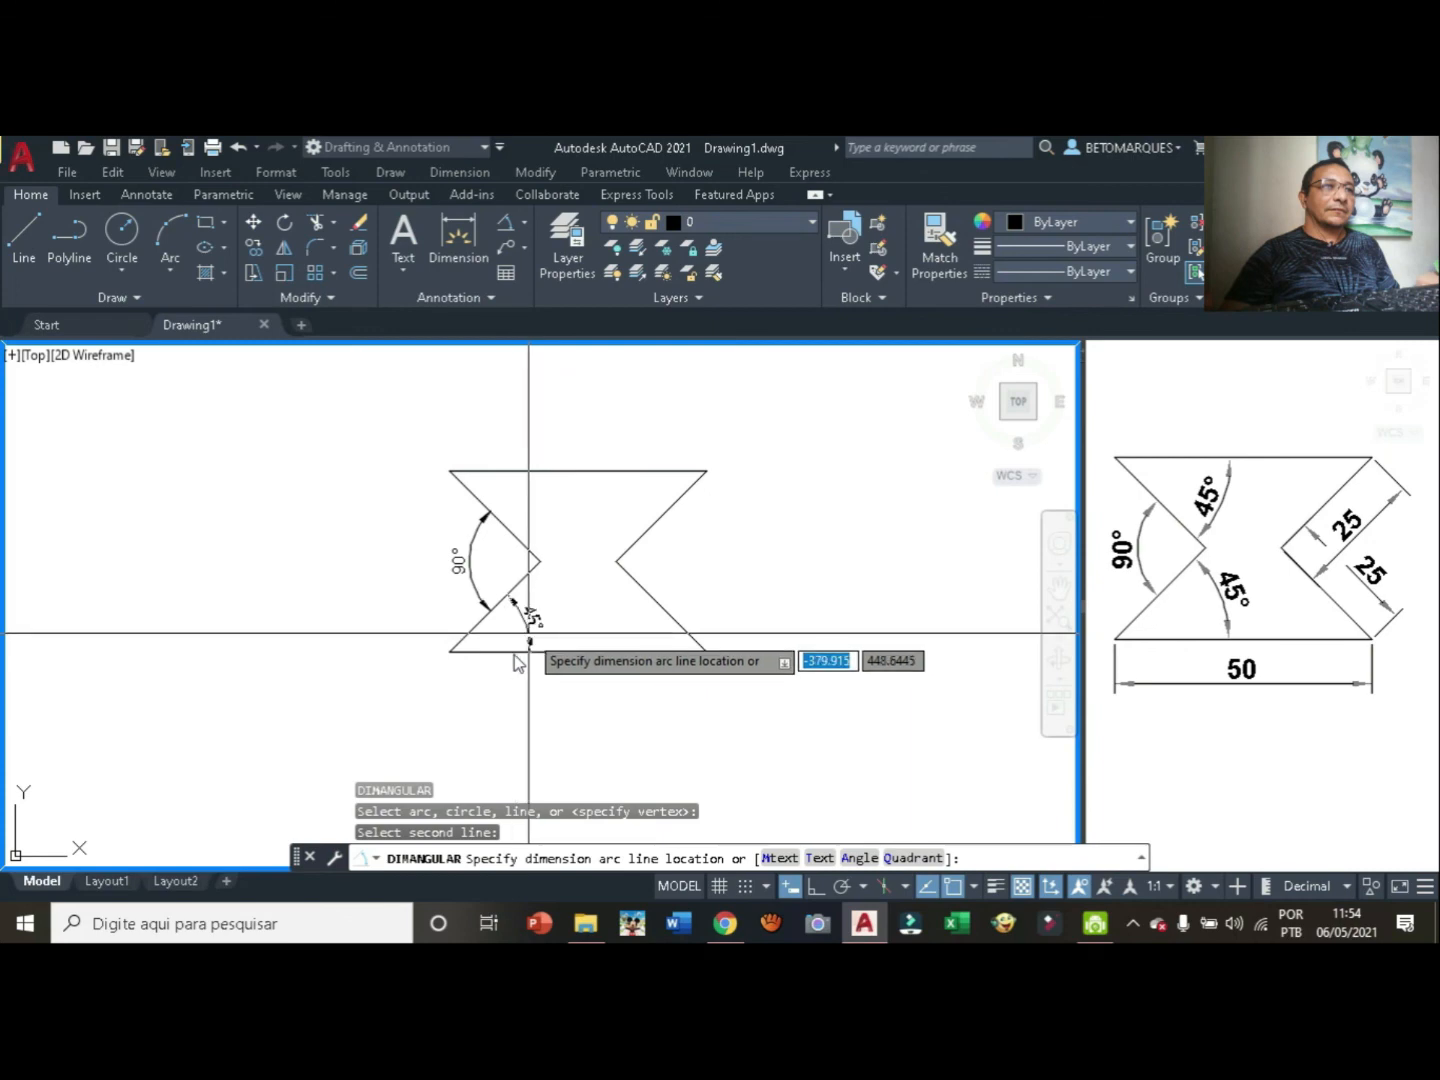
{"action": "left_click", "coordinate": [530, 642]}
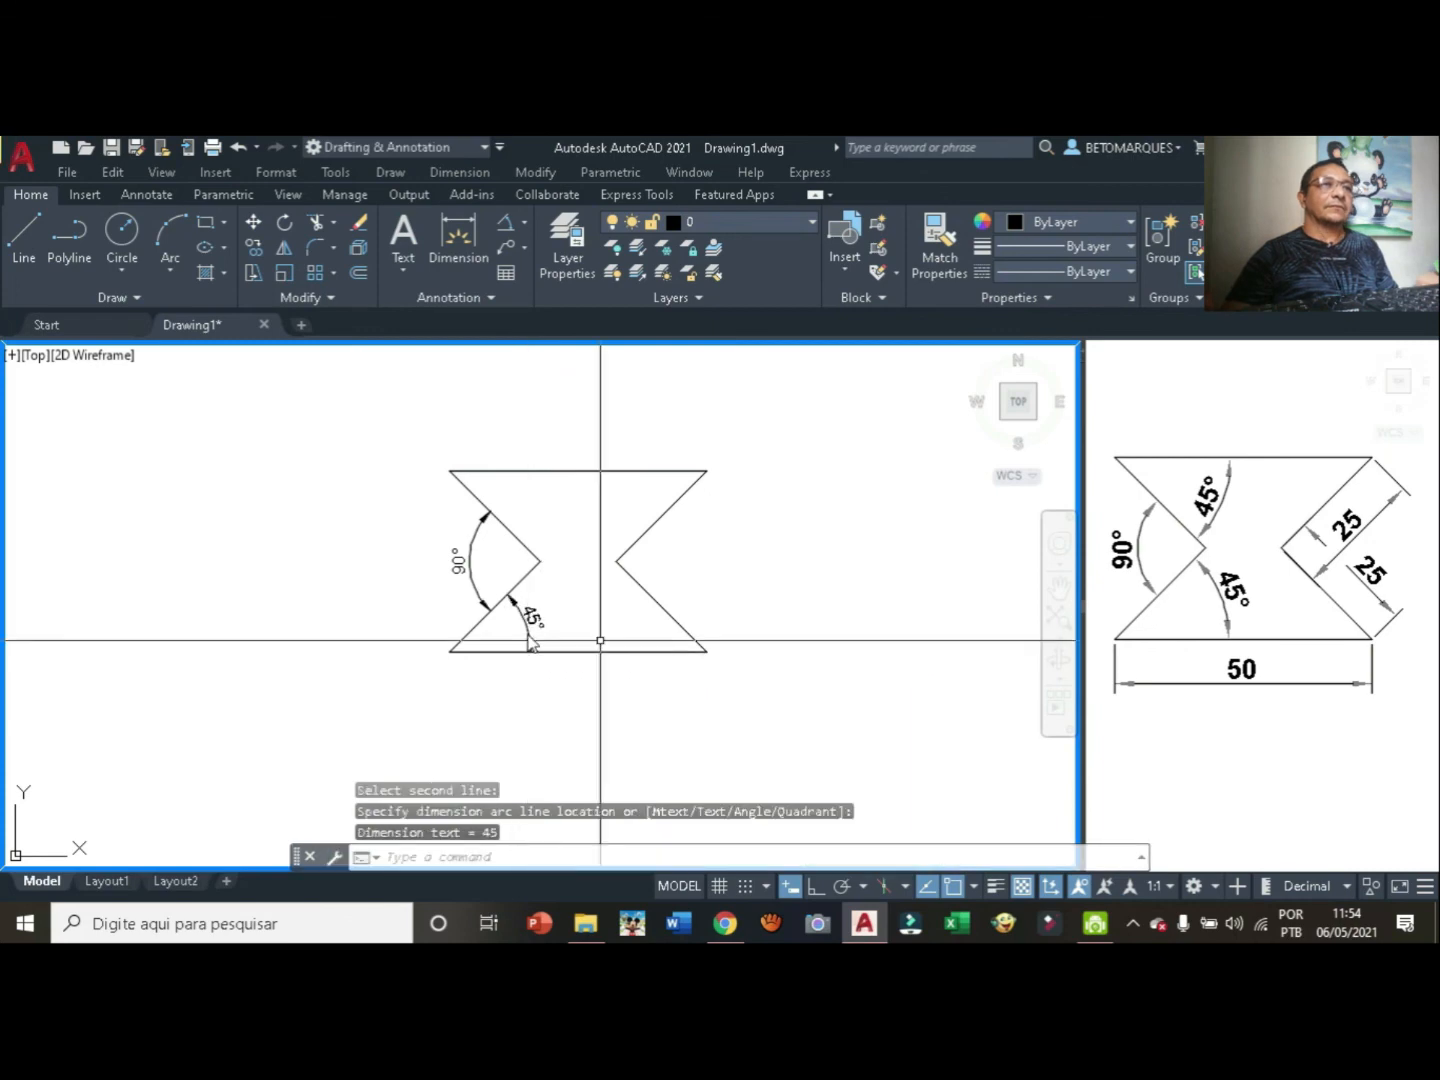
Add an angular dimension between the upper horizontal line and the upper-left inclined segment, placing its arc inside the shape.
{"action": "key", "text": "space"}
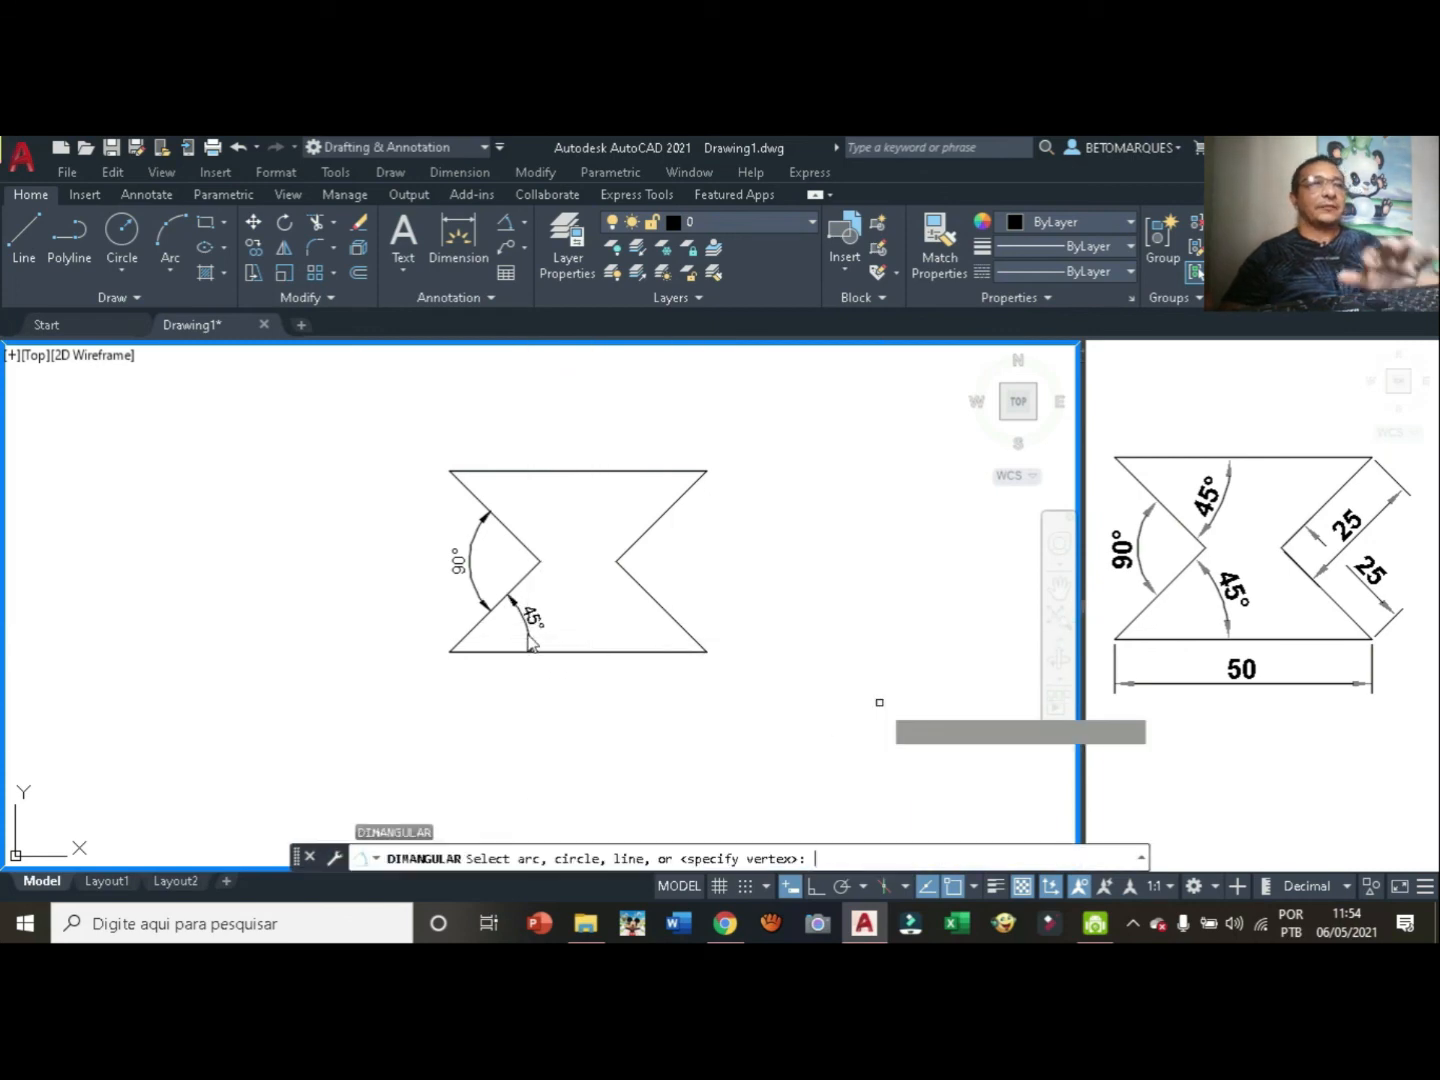
{"action": "left_click", "coordinate": [518, 471]}
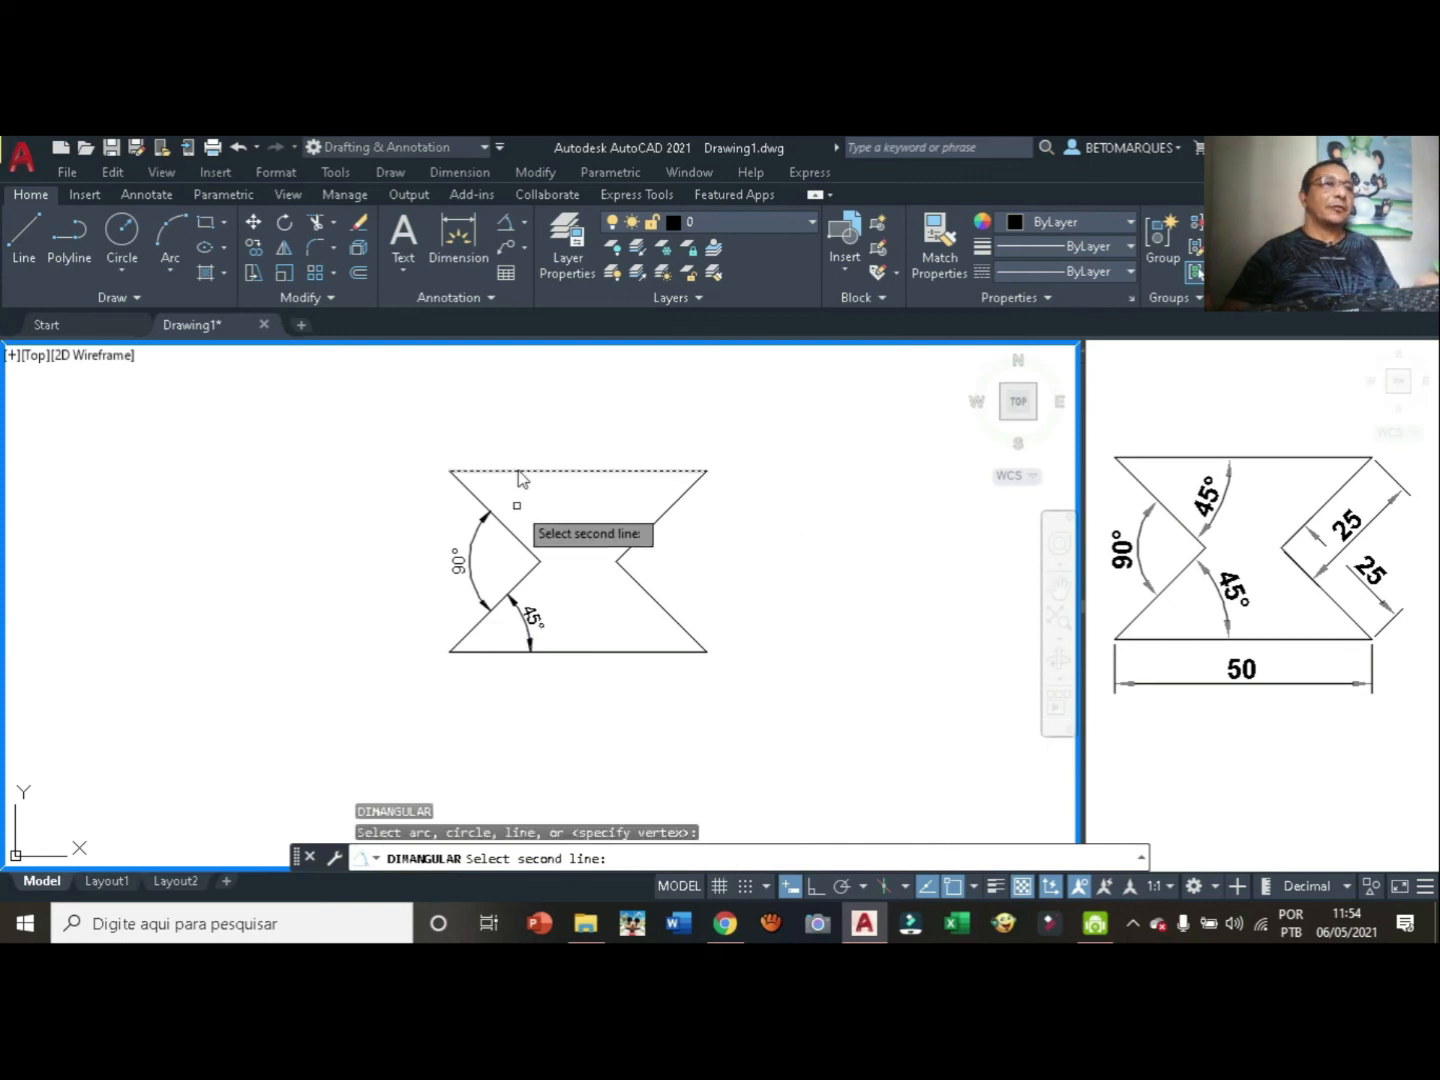
{"action": "left_click", "coordinate": [510, 530]}
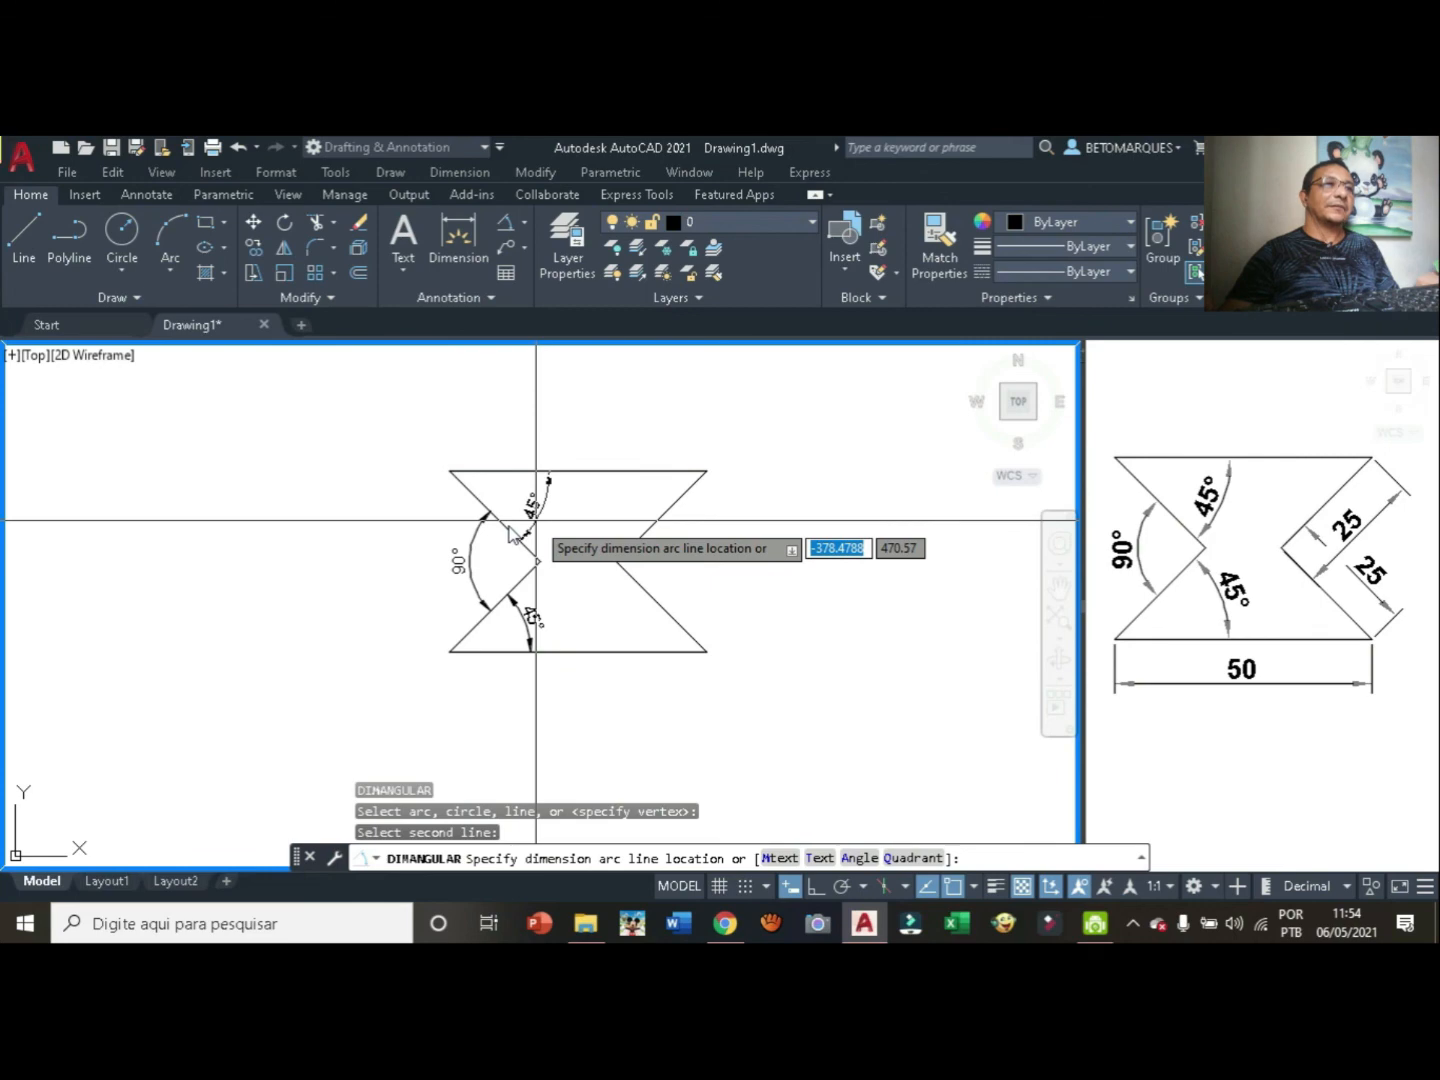
{"action": "left_click", "coordinate": [537, 528]}
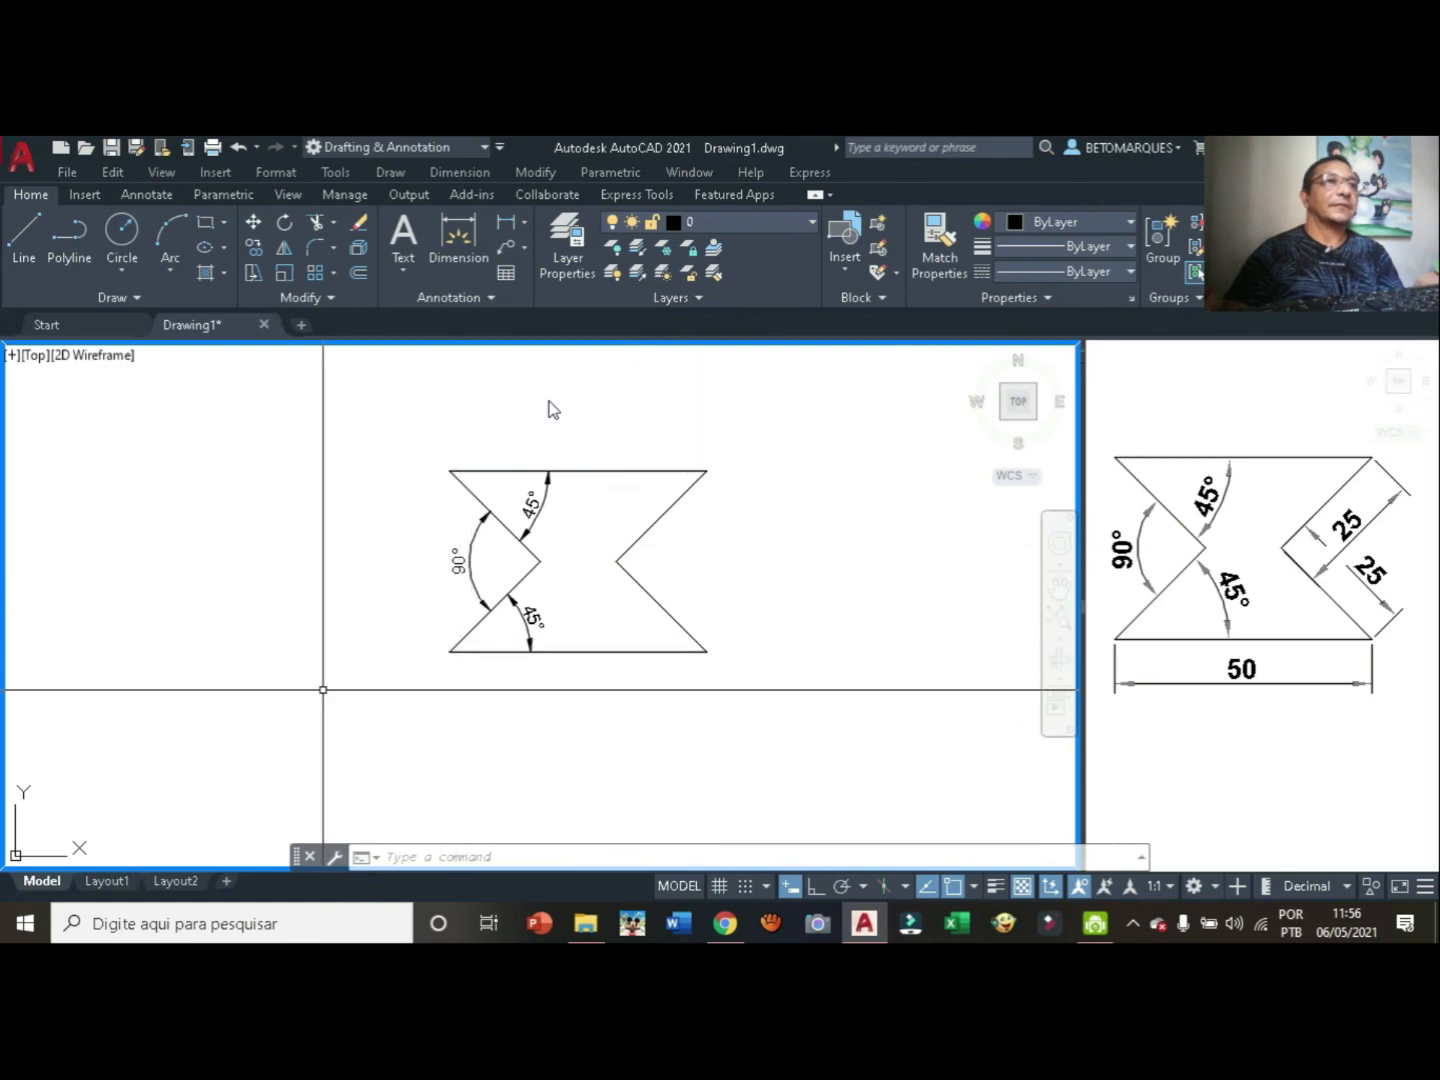
Add a linear dimension between the base line's two endpoints, placing it below the shape.
{"action": "left_click", "coordinate": [502, 225]}
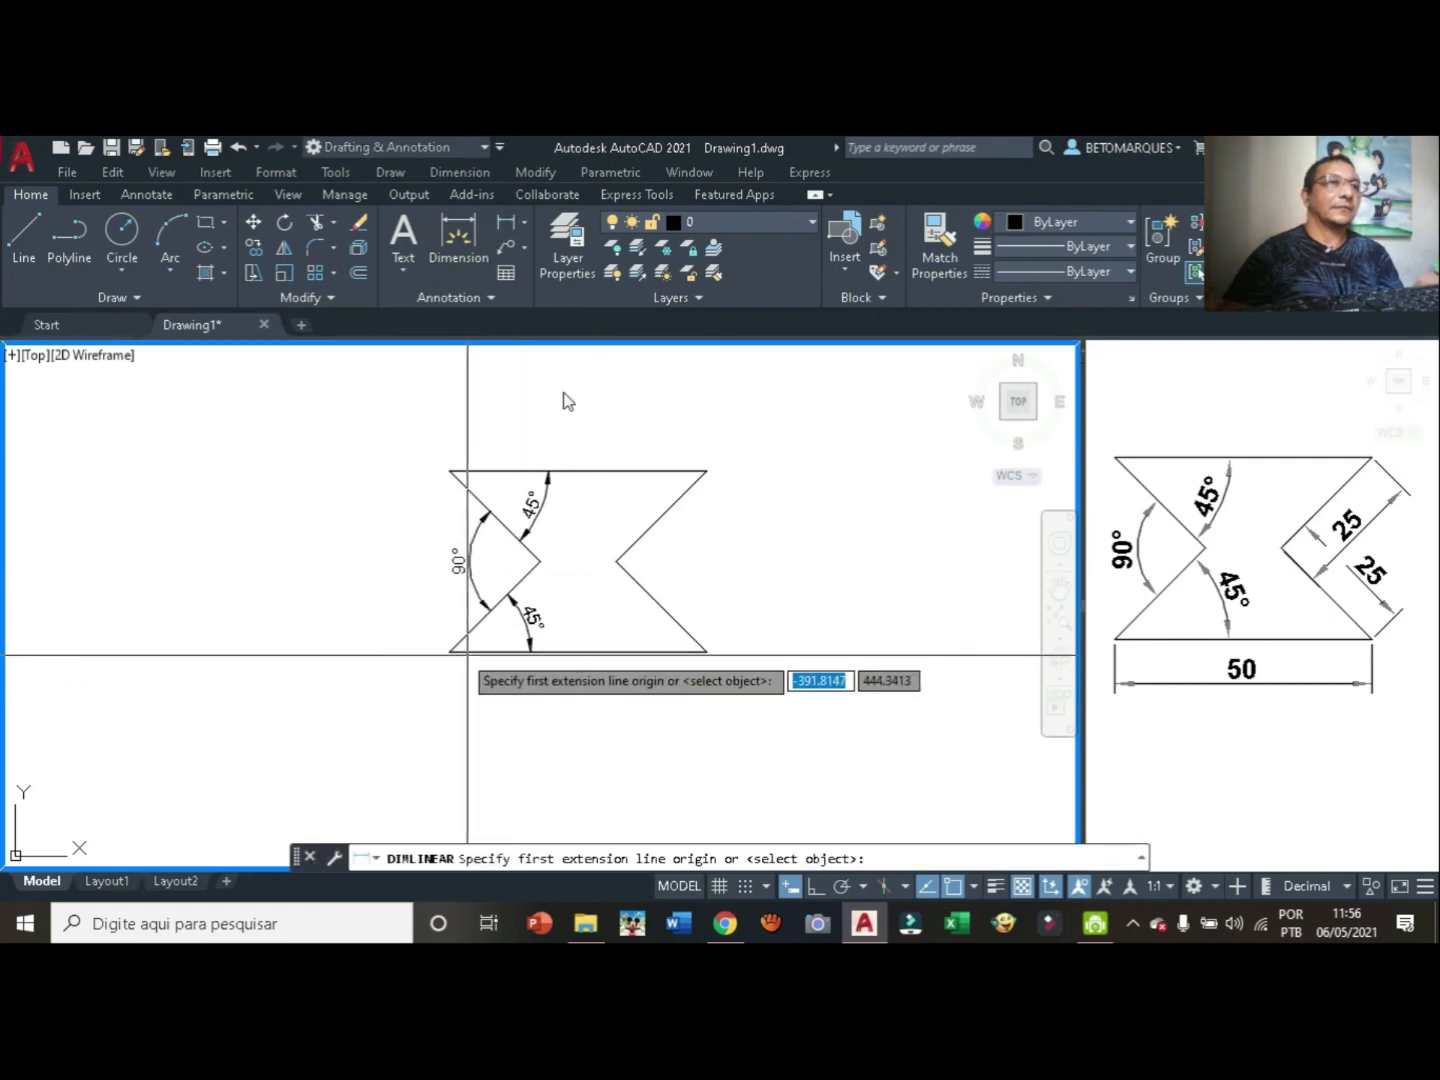
{"action": "left_click", "coordinate": [450, 652]}
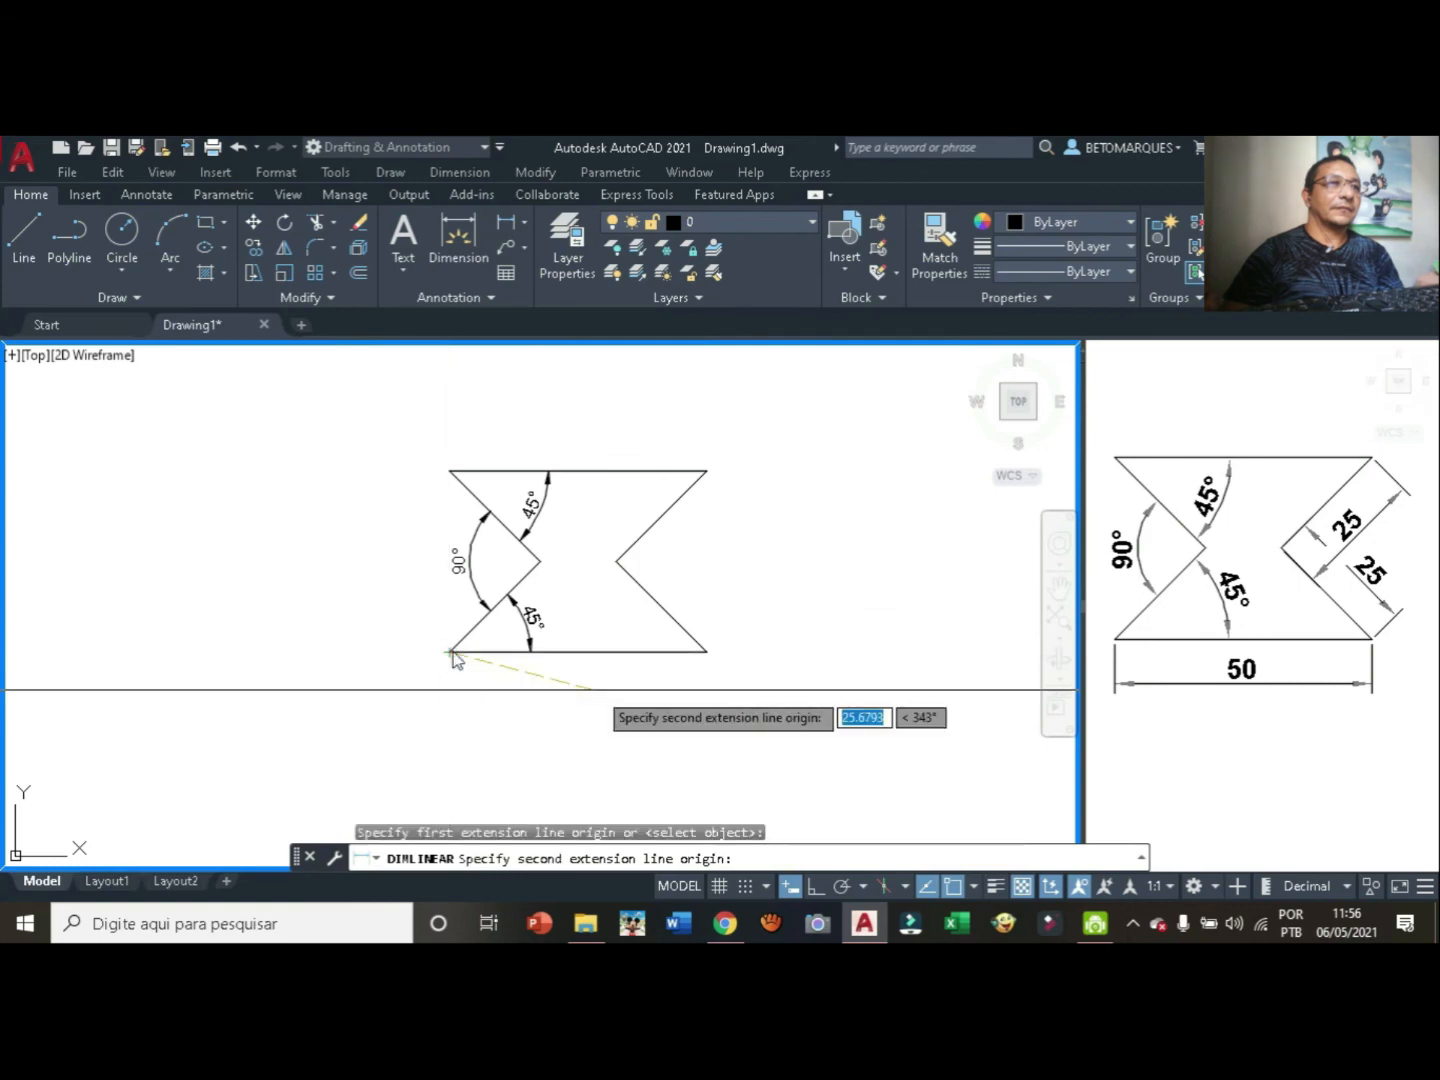
{"action": "left_click", "coordinate": [707, 652]}
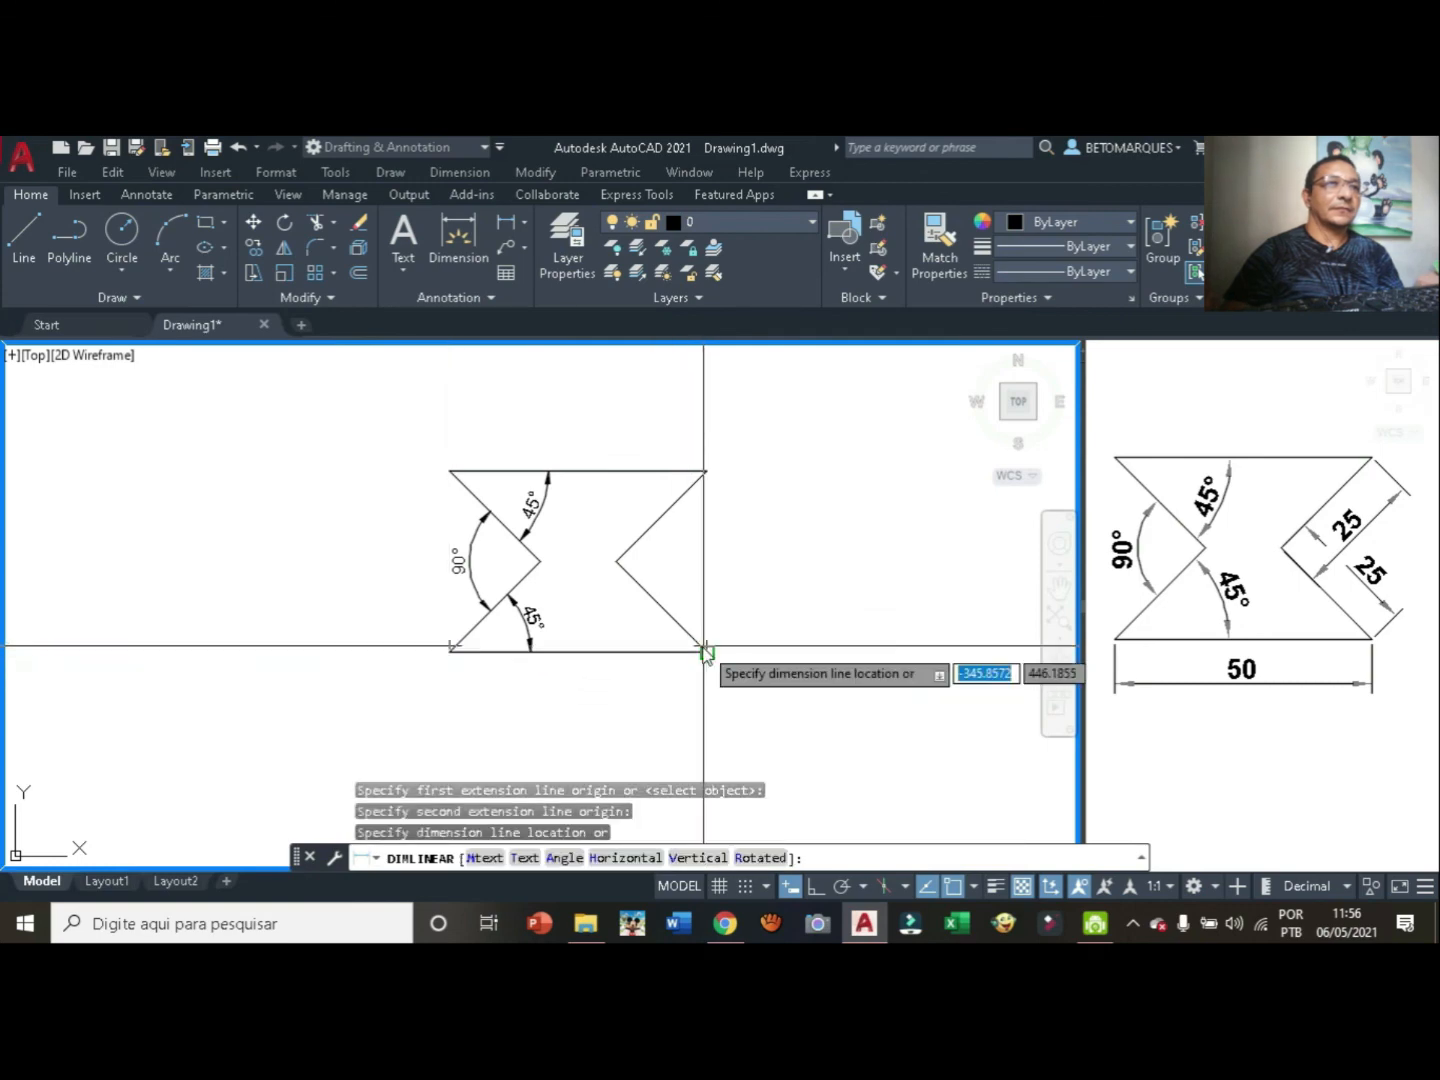
{"action": "left_click", "coordinate": [614, 685]}
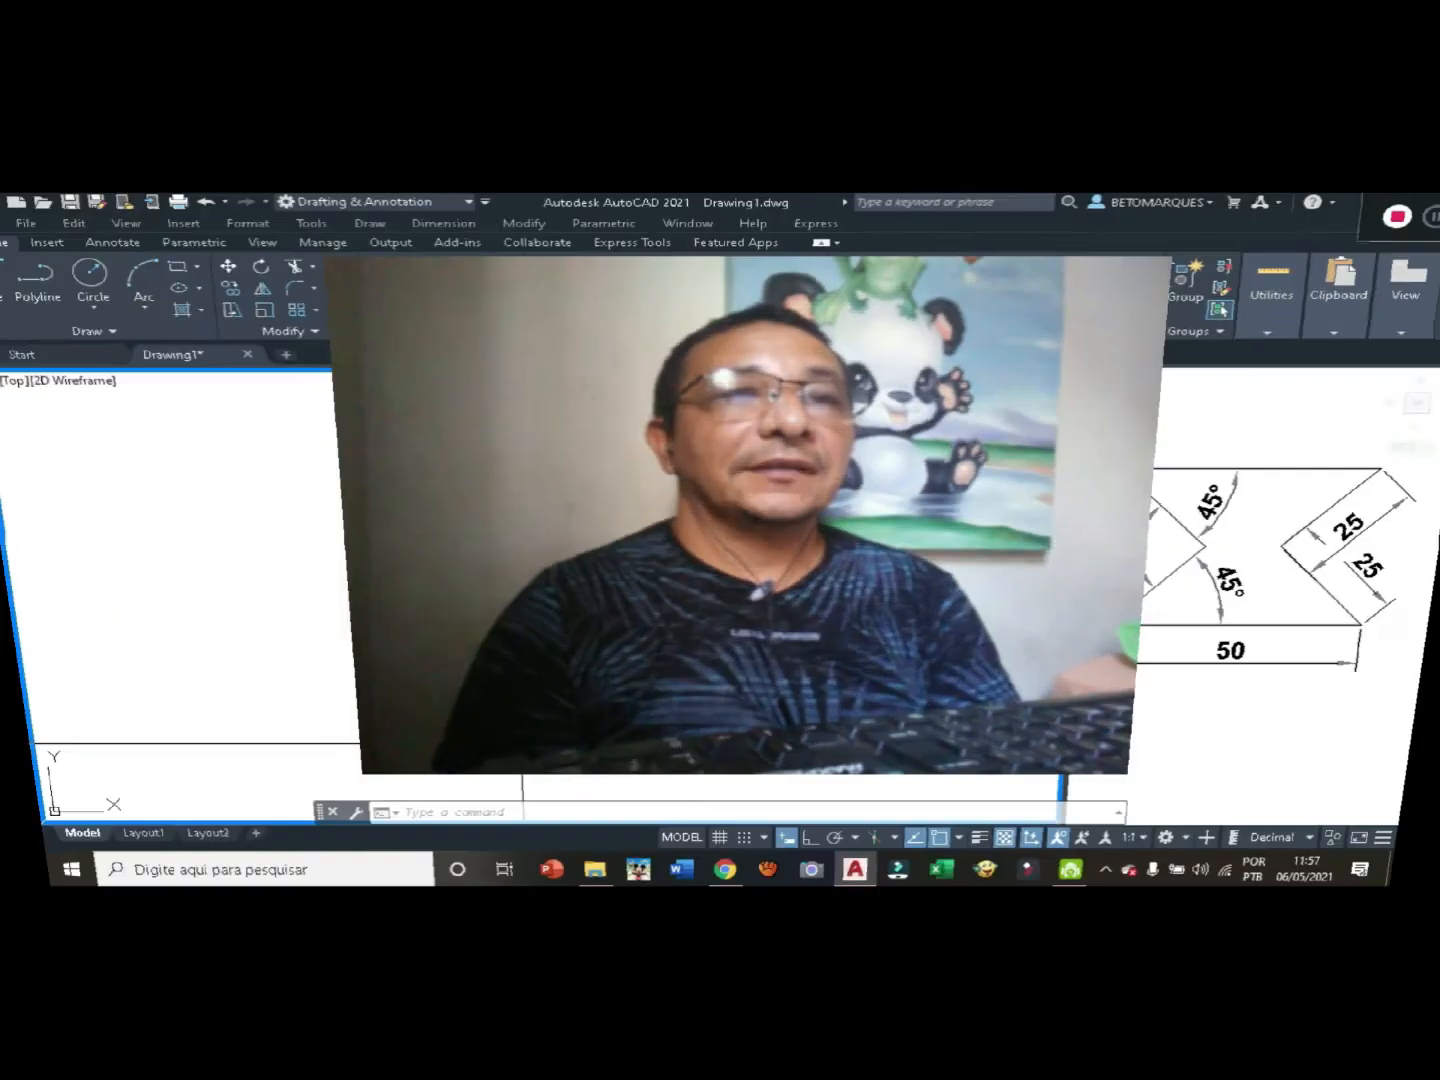